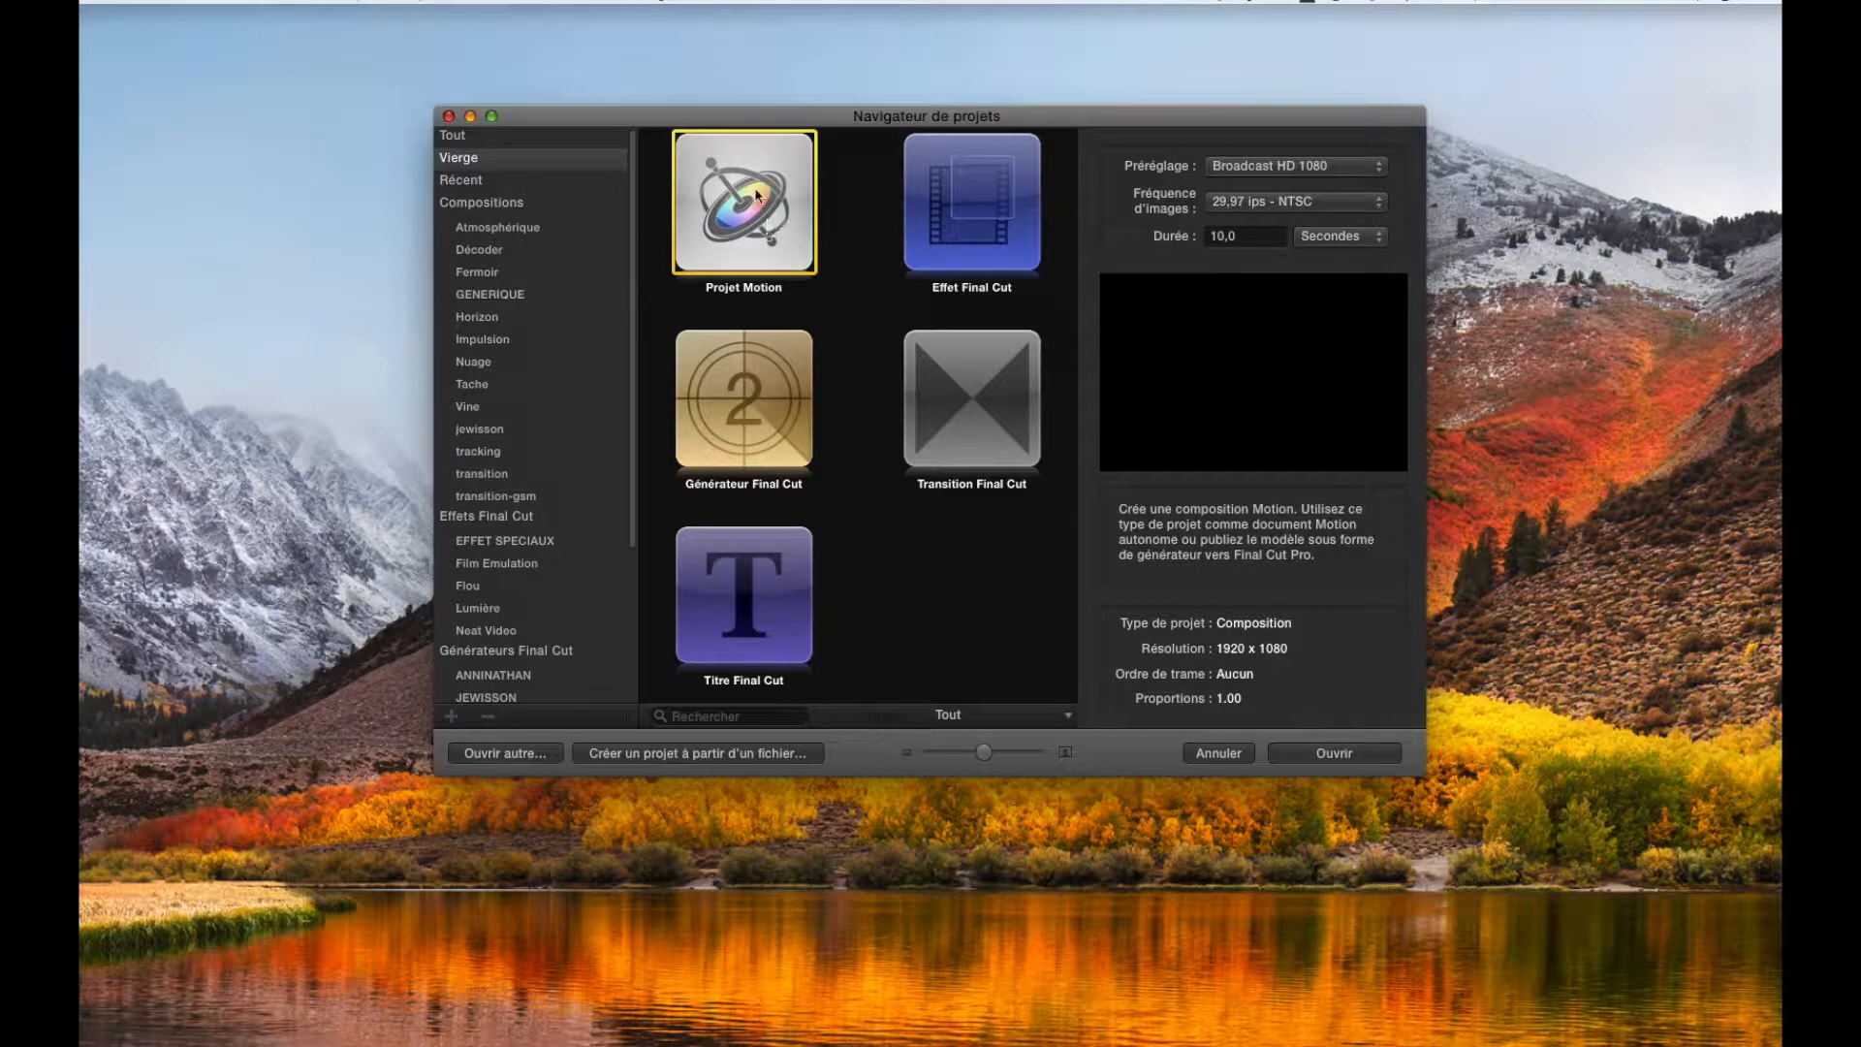
Enlarge the stabblok.motn project window to fill the screen.
click(1255, 198)
click(1254, 193)
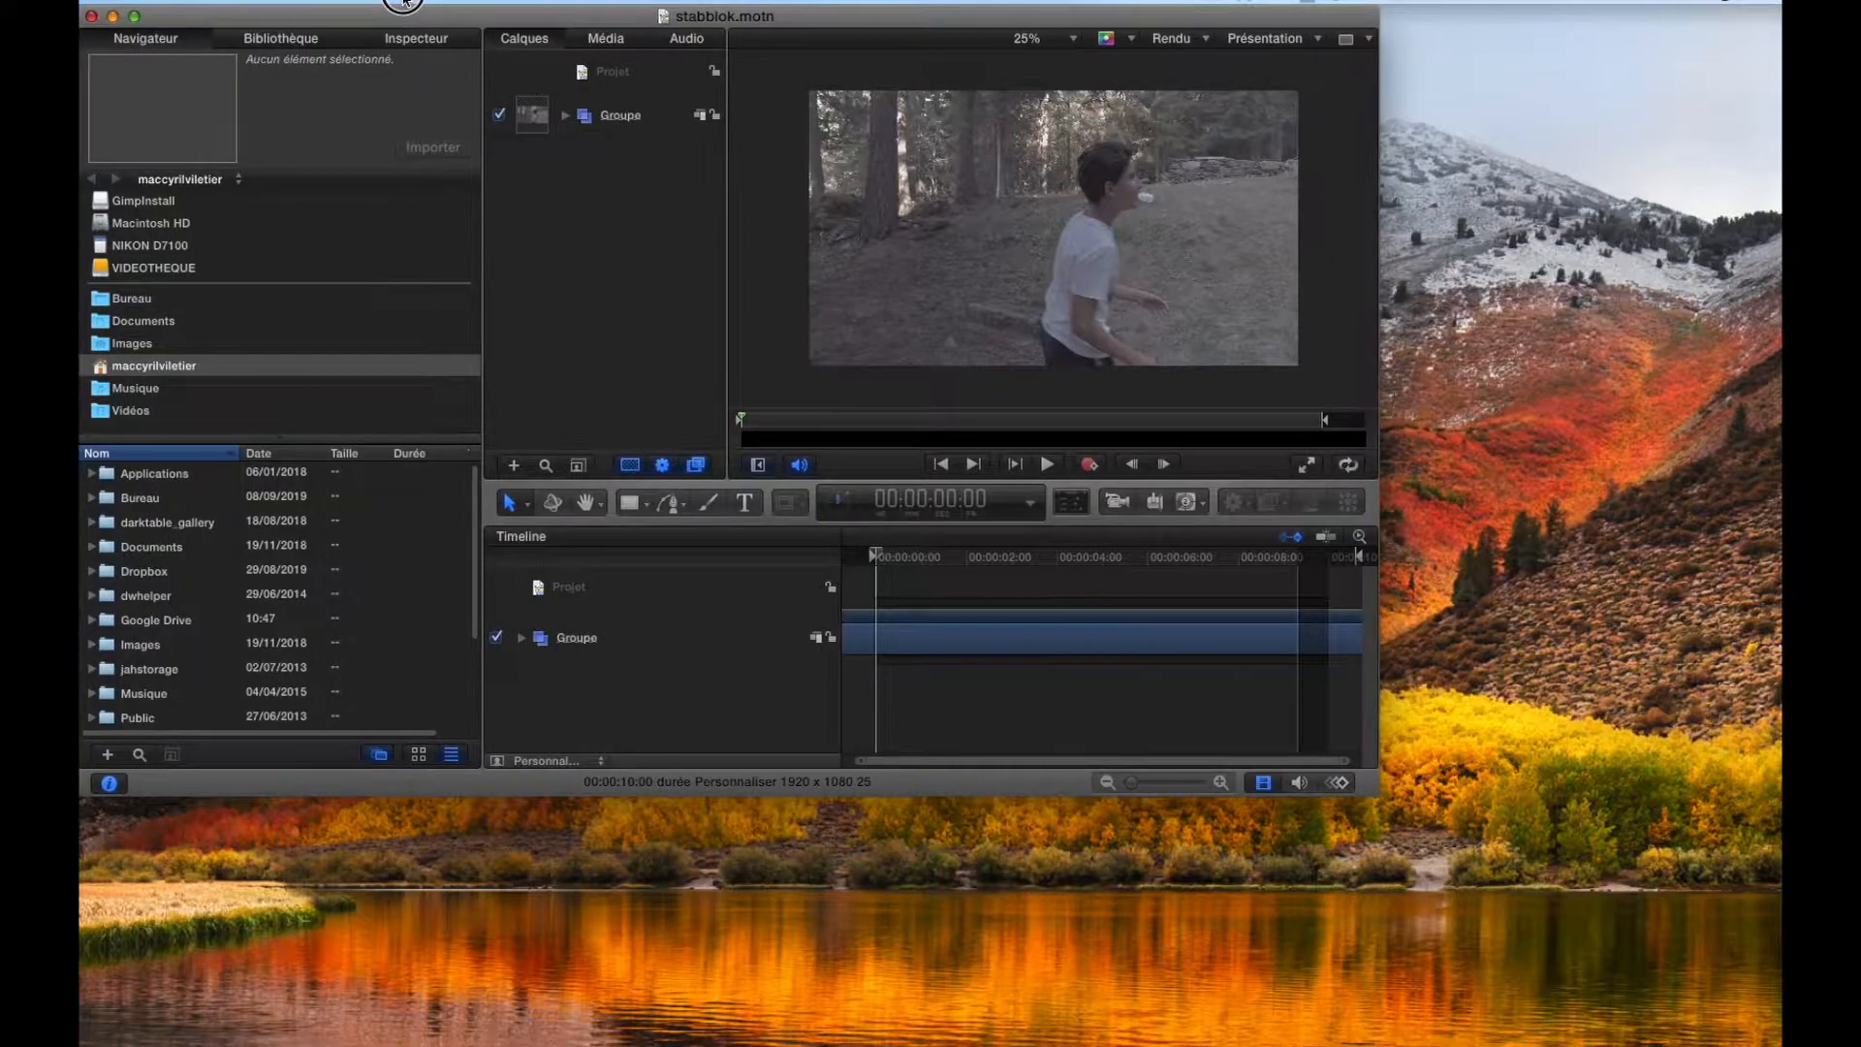
drag(1377, 788, 1779, 1034)
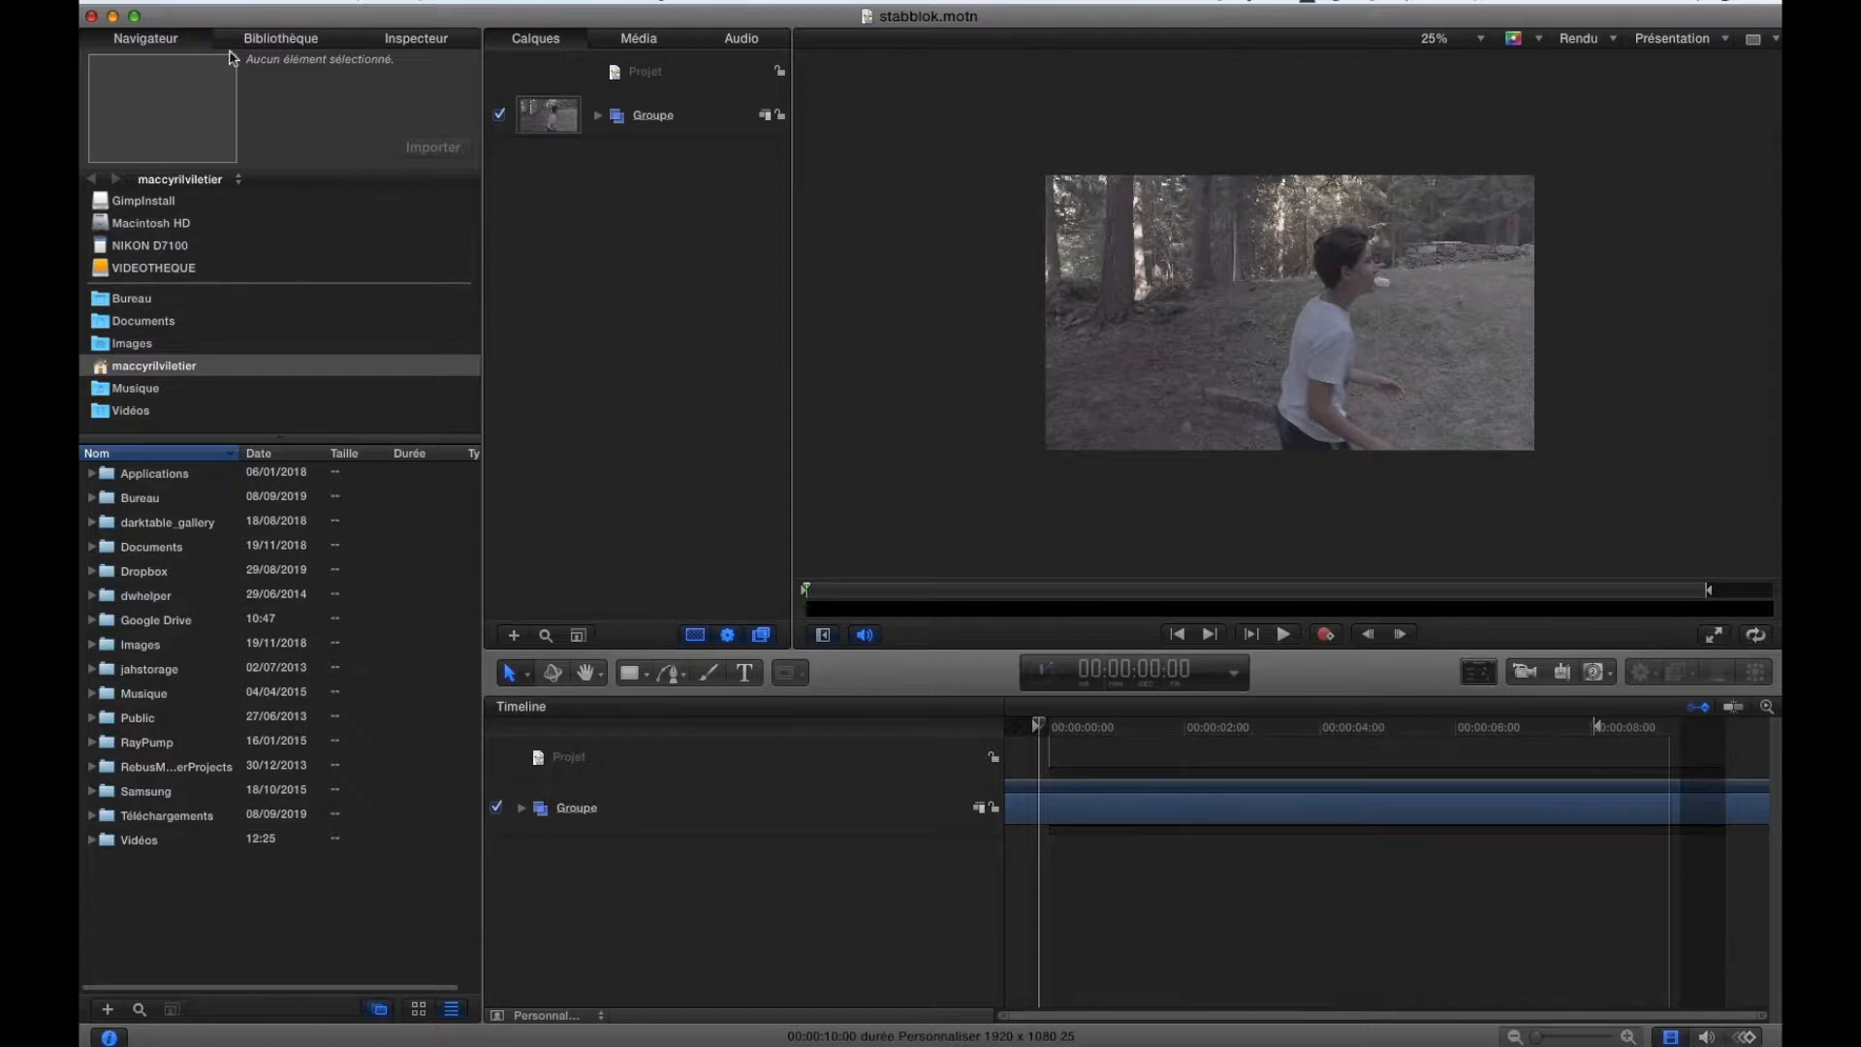
click(176, 41)
click(271, 37)
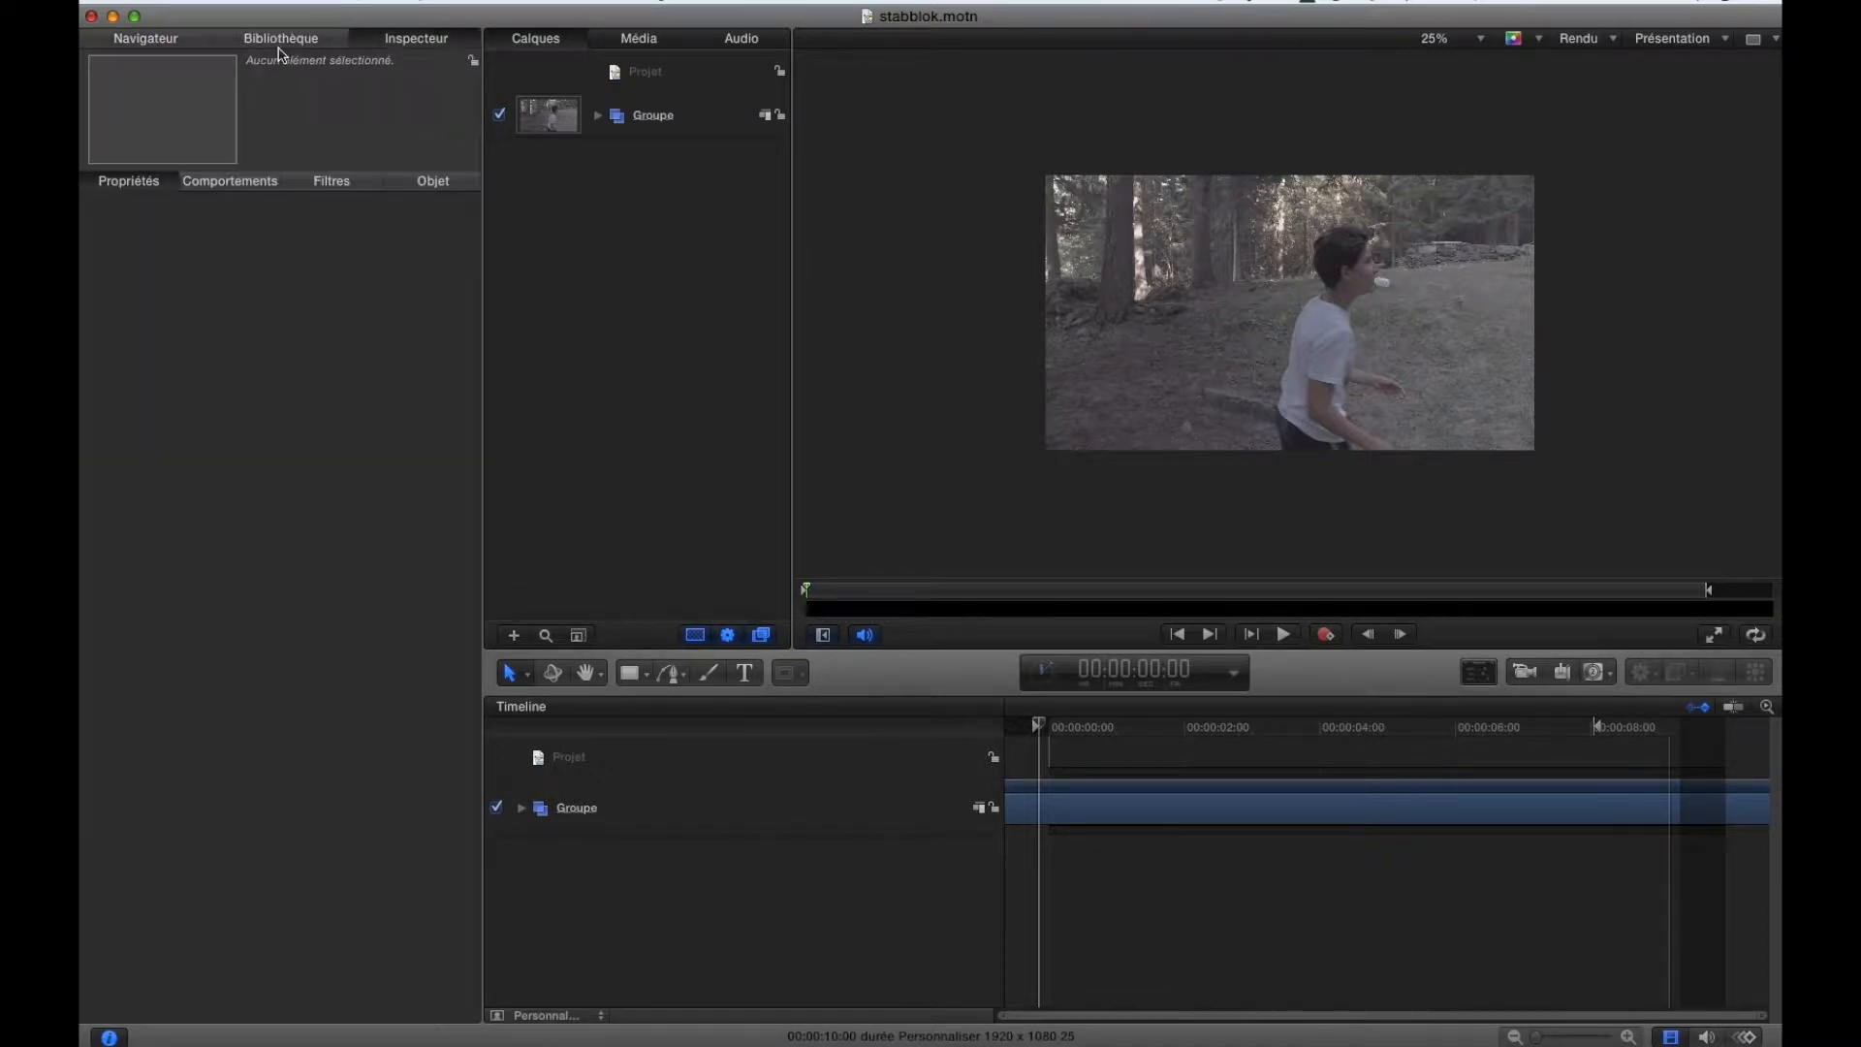
click(278, 39)
click(150, 37)
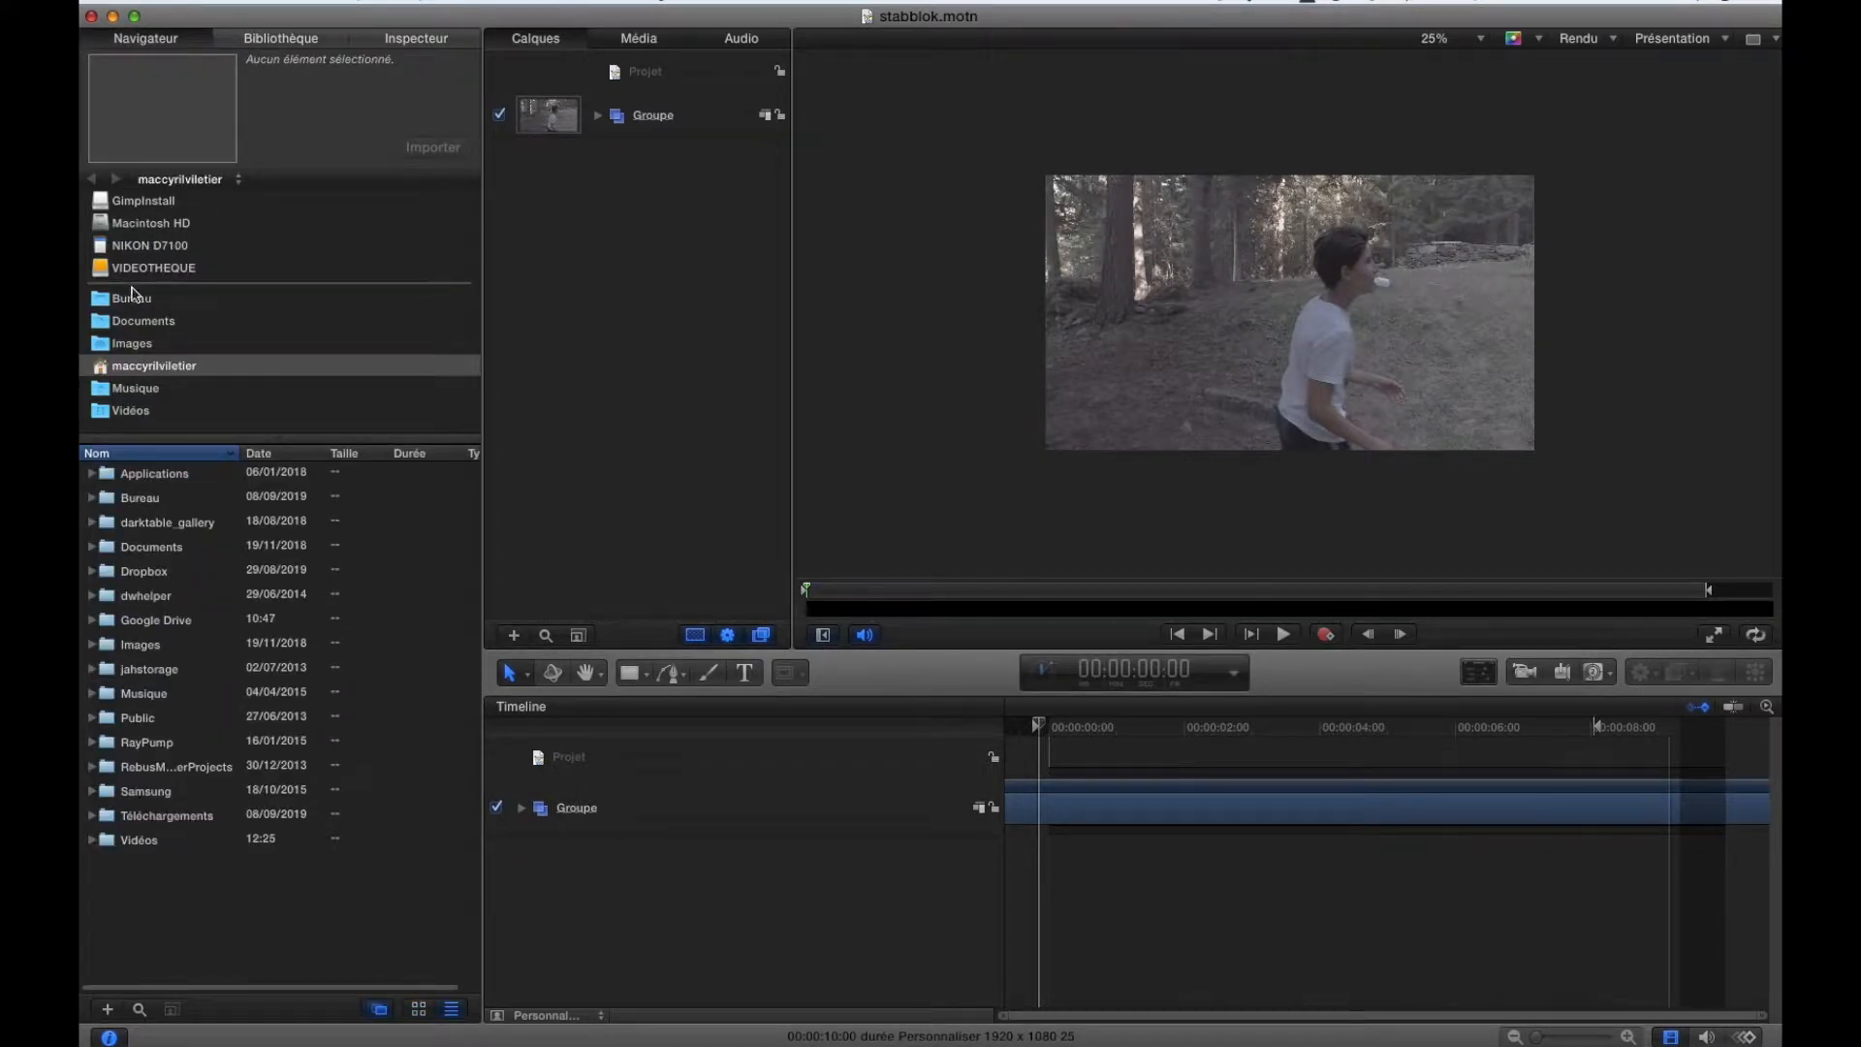
Add the Stabiliser behavior from the Suivi de l'animation category to the EYED7026 clip inside Groupe.
click(598, 116)
click(615, 159)
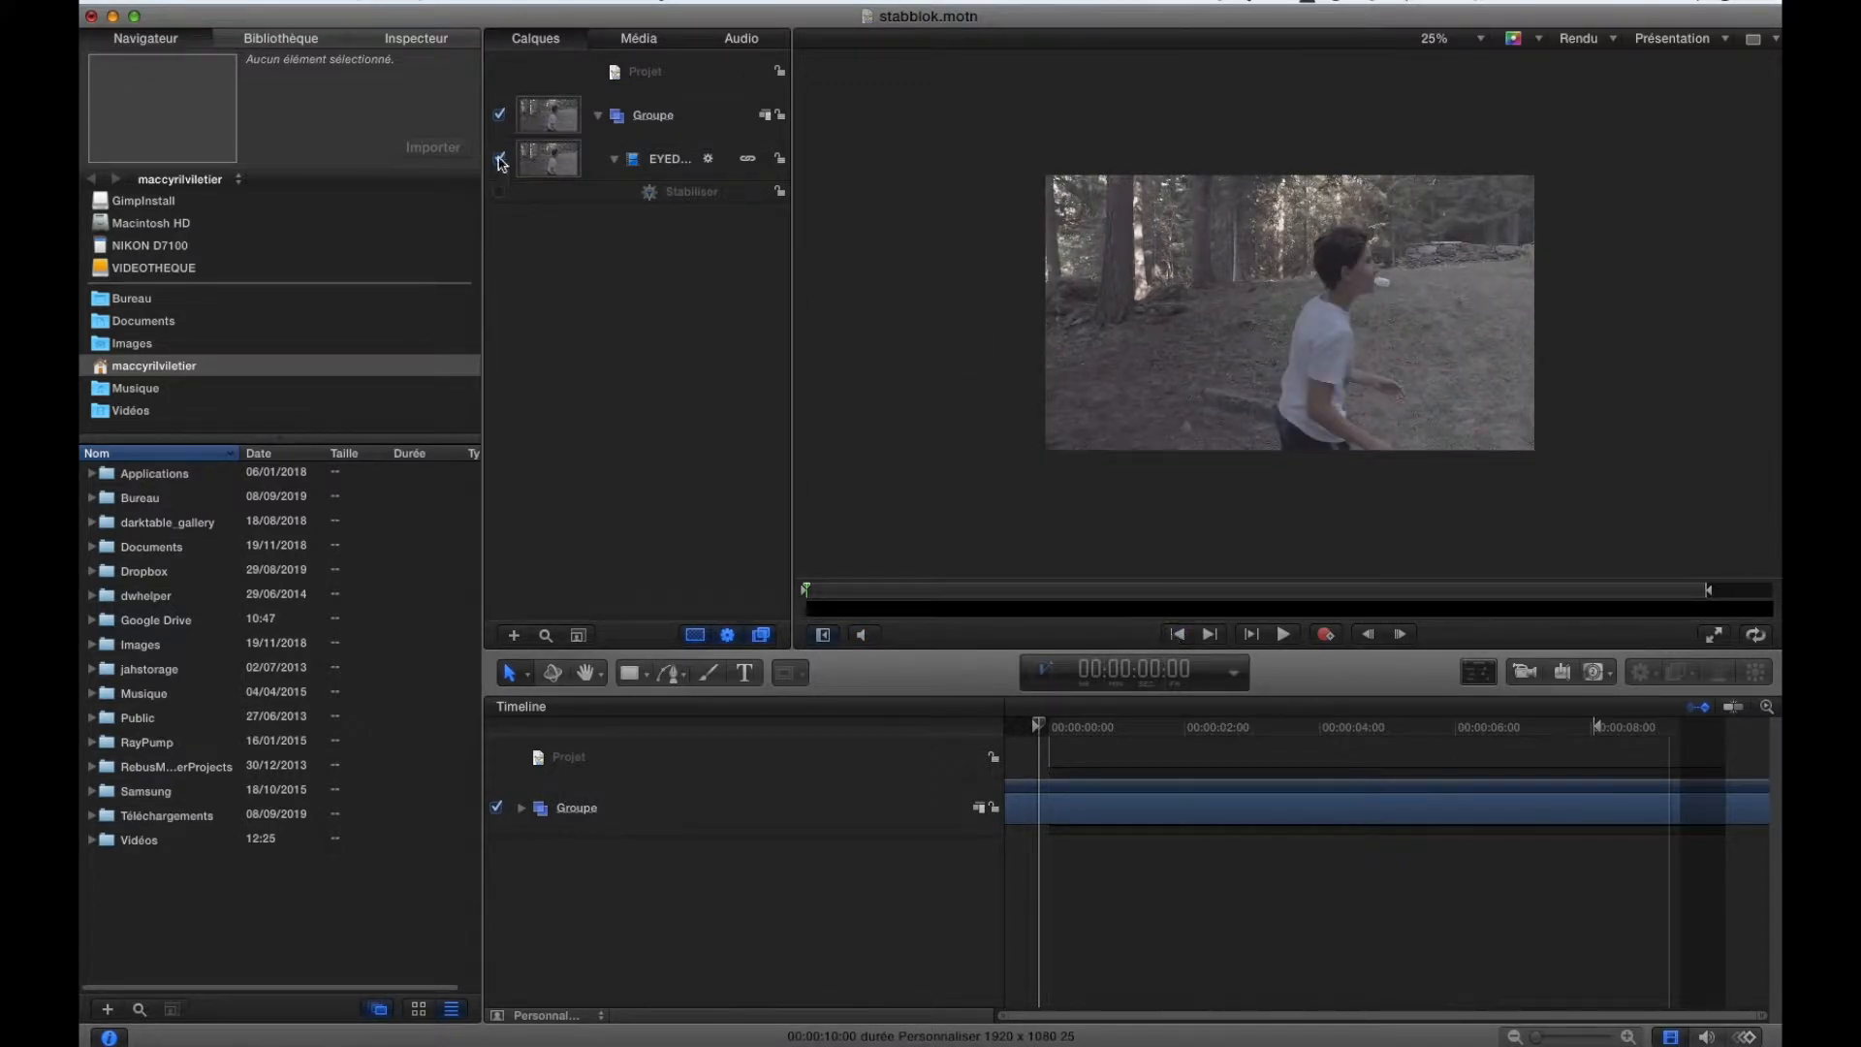
click(274, 39)
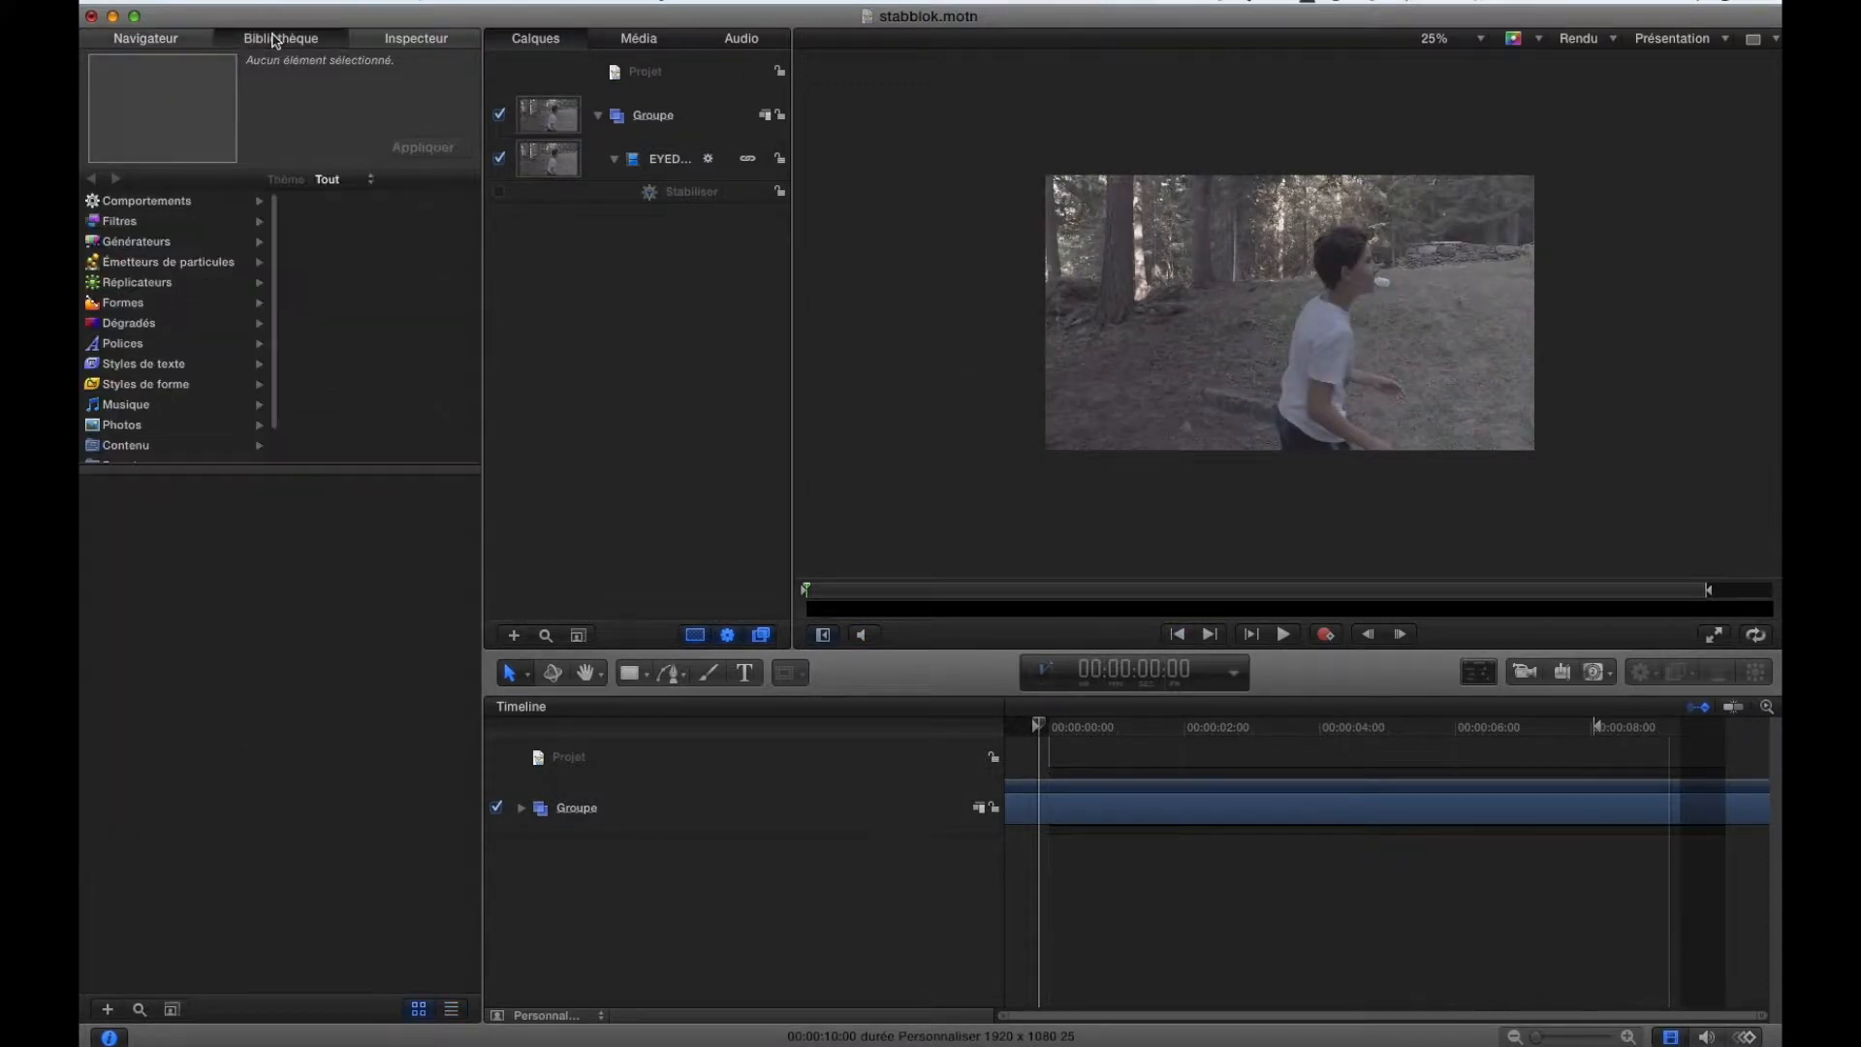
click(157, 204)
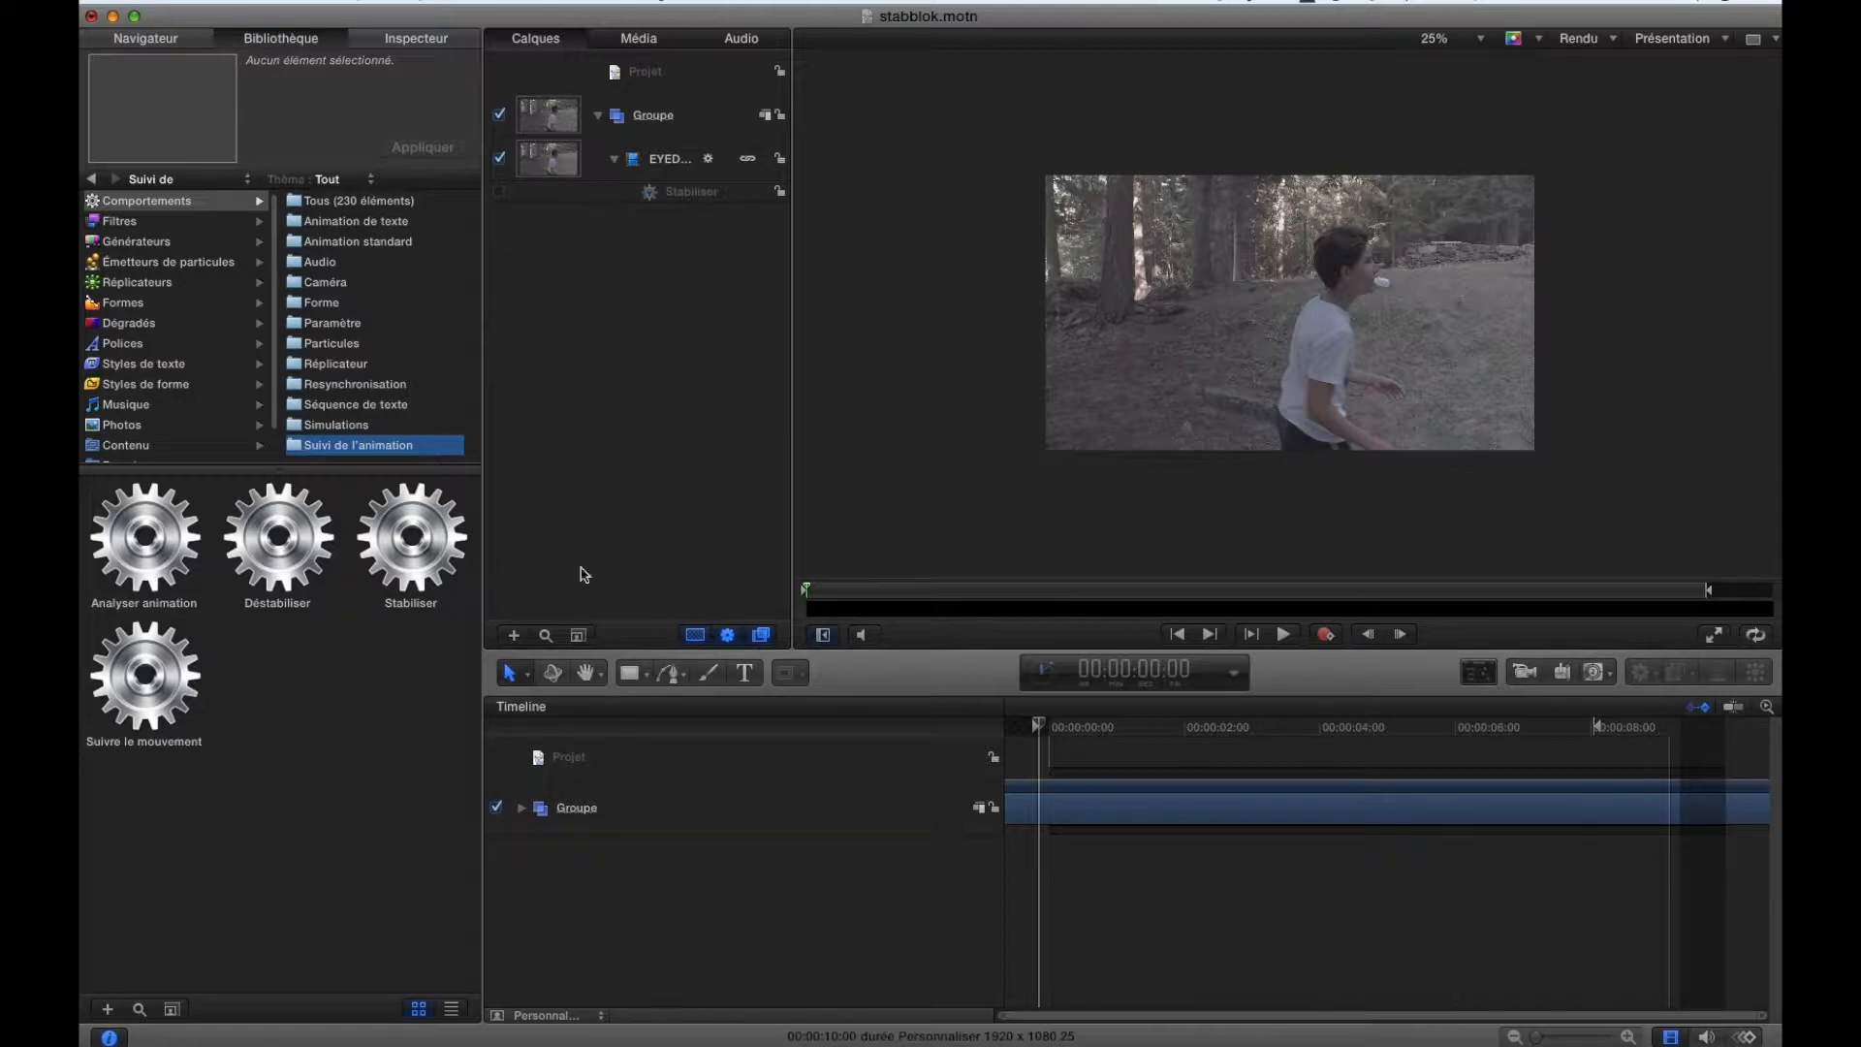
click(446, 523)
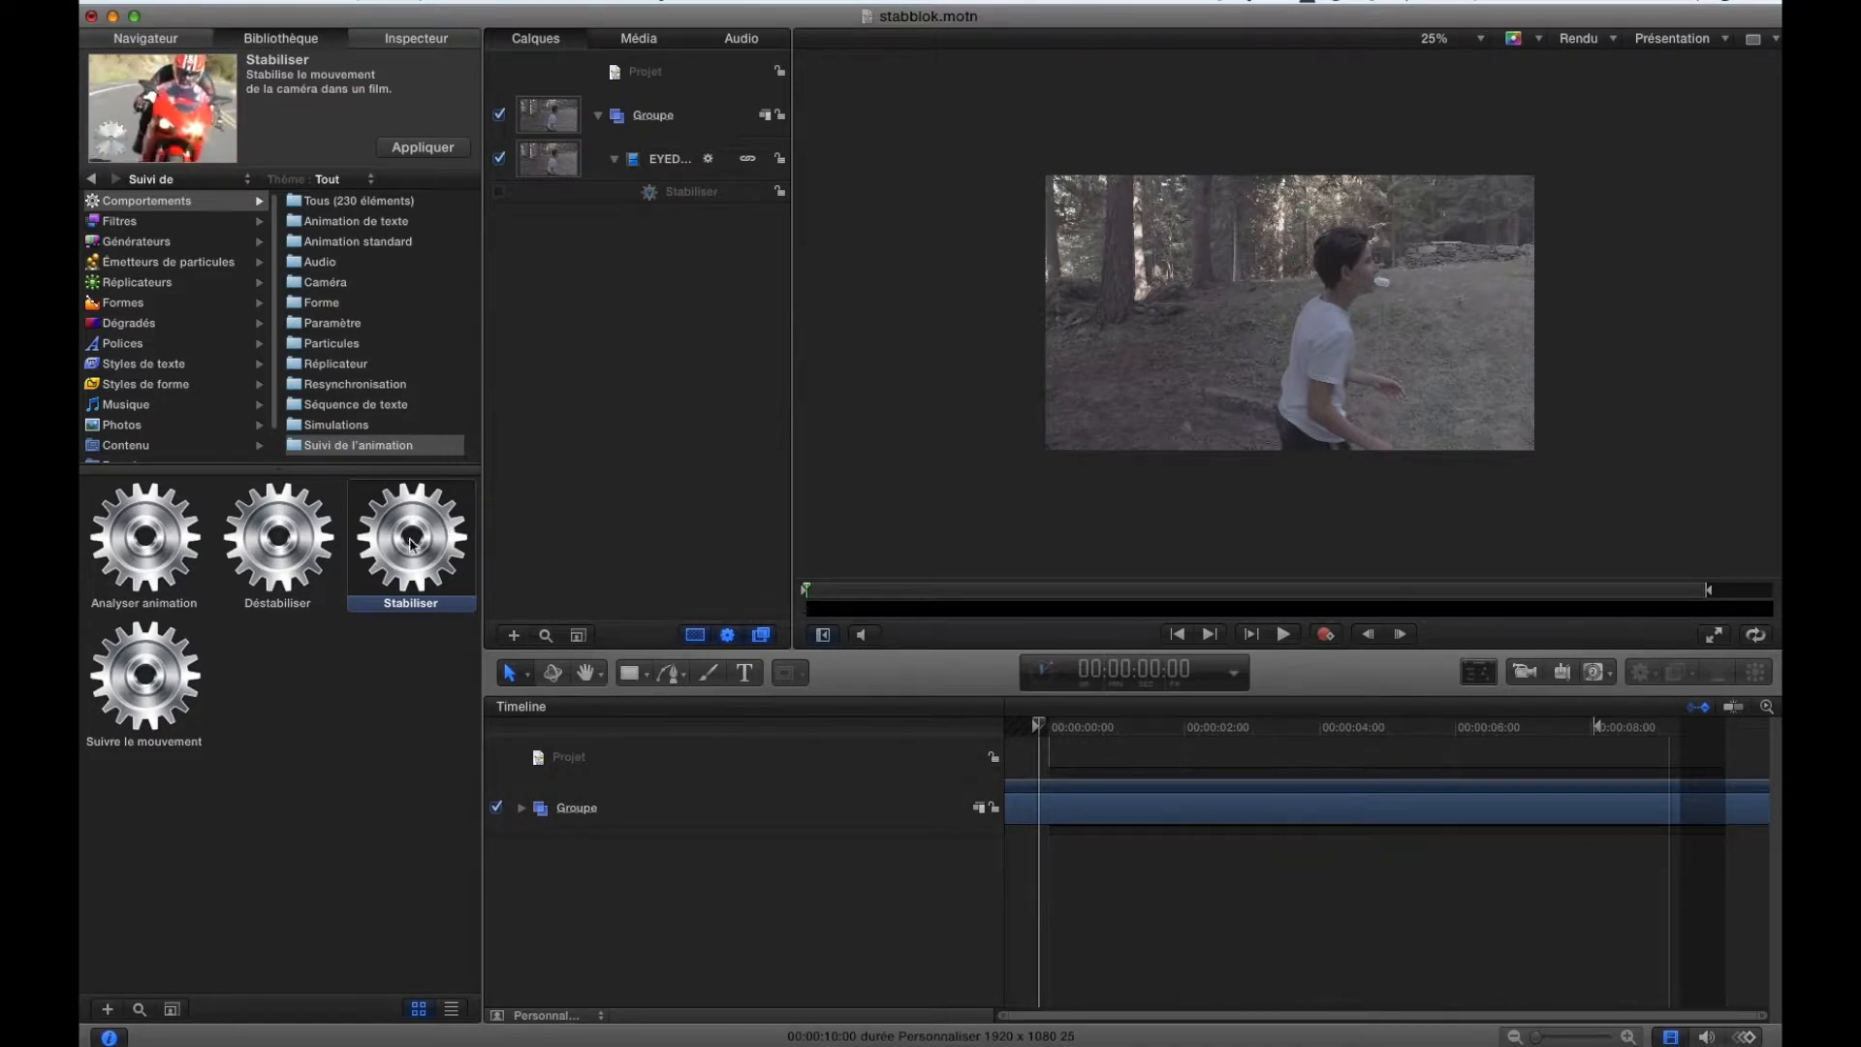
drag(410, 543, 651, 157)
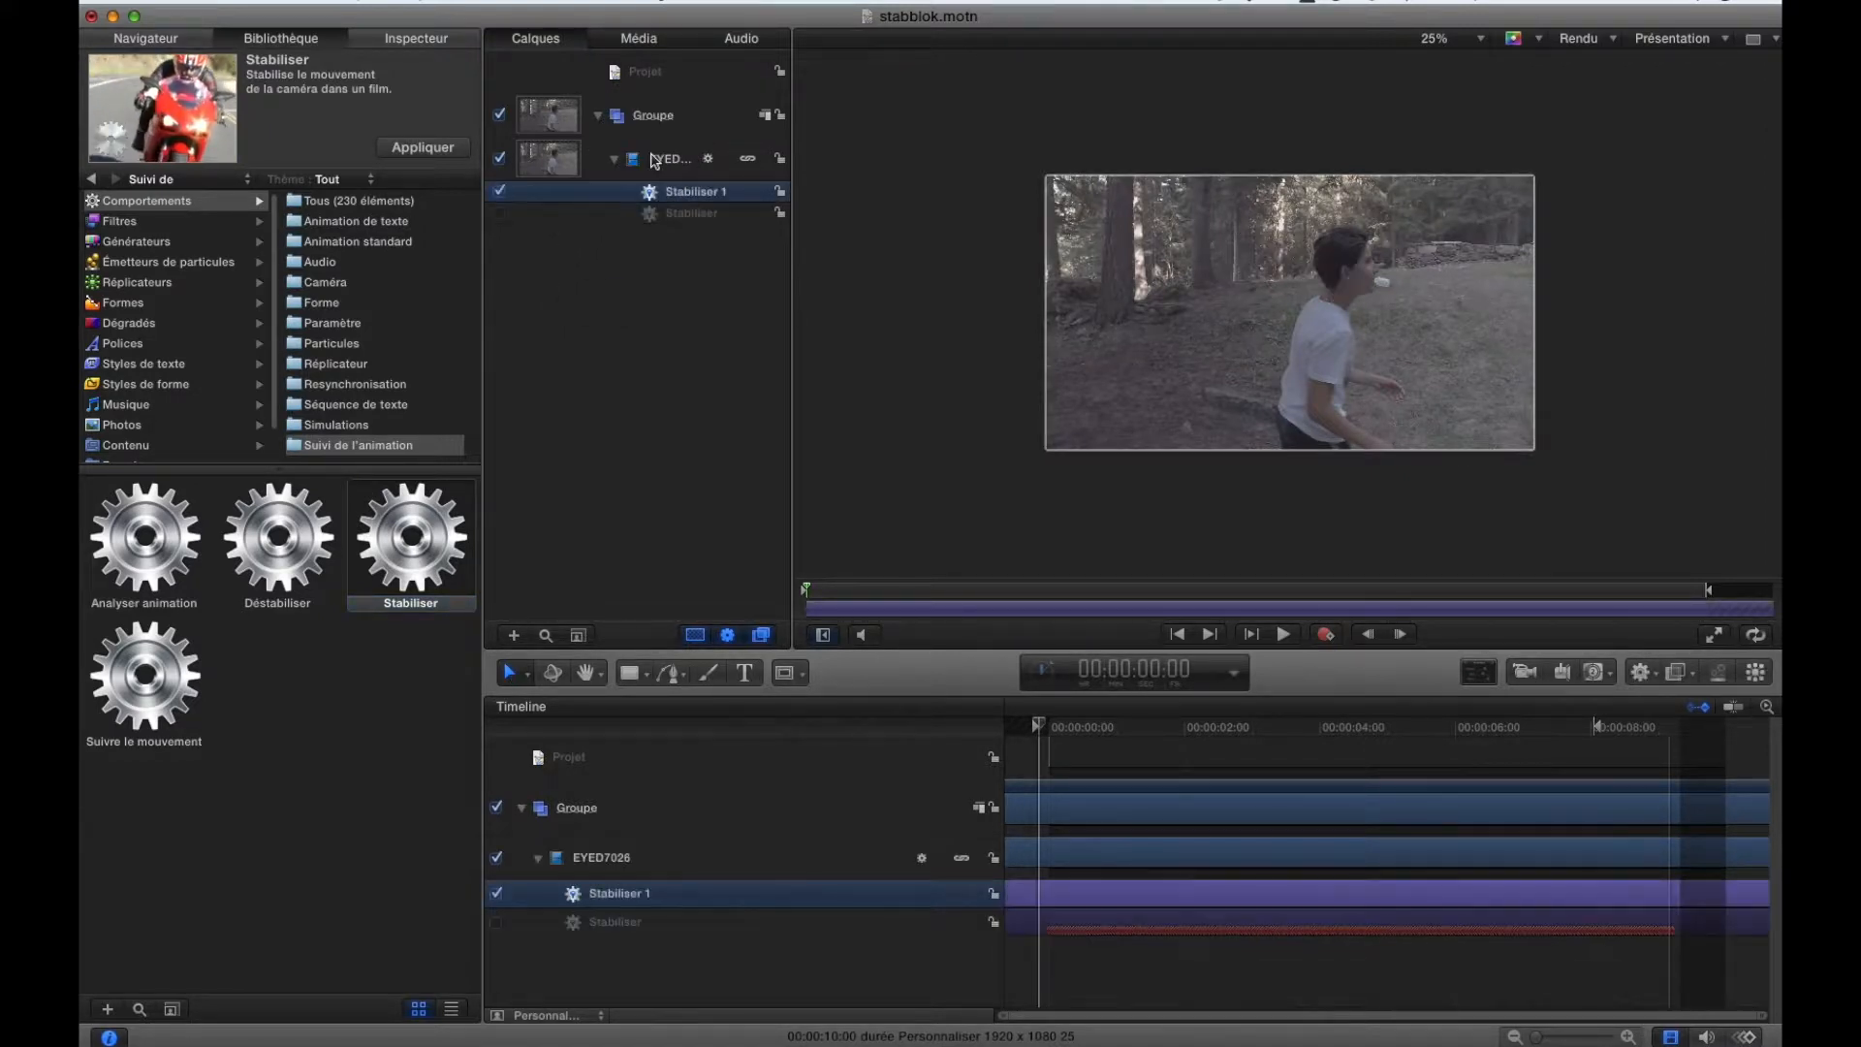
Examine the Qualité and Méthode options of the new Stabiliser 1 behavior, keeping Mieux and Stabilisation.
click(397, 40)
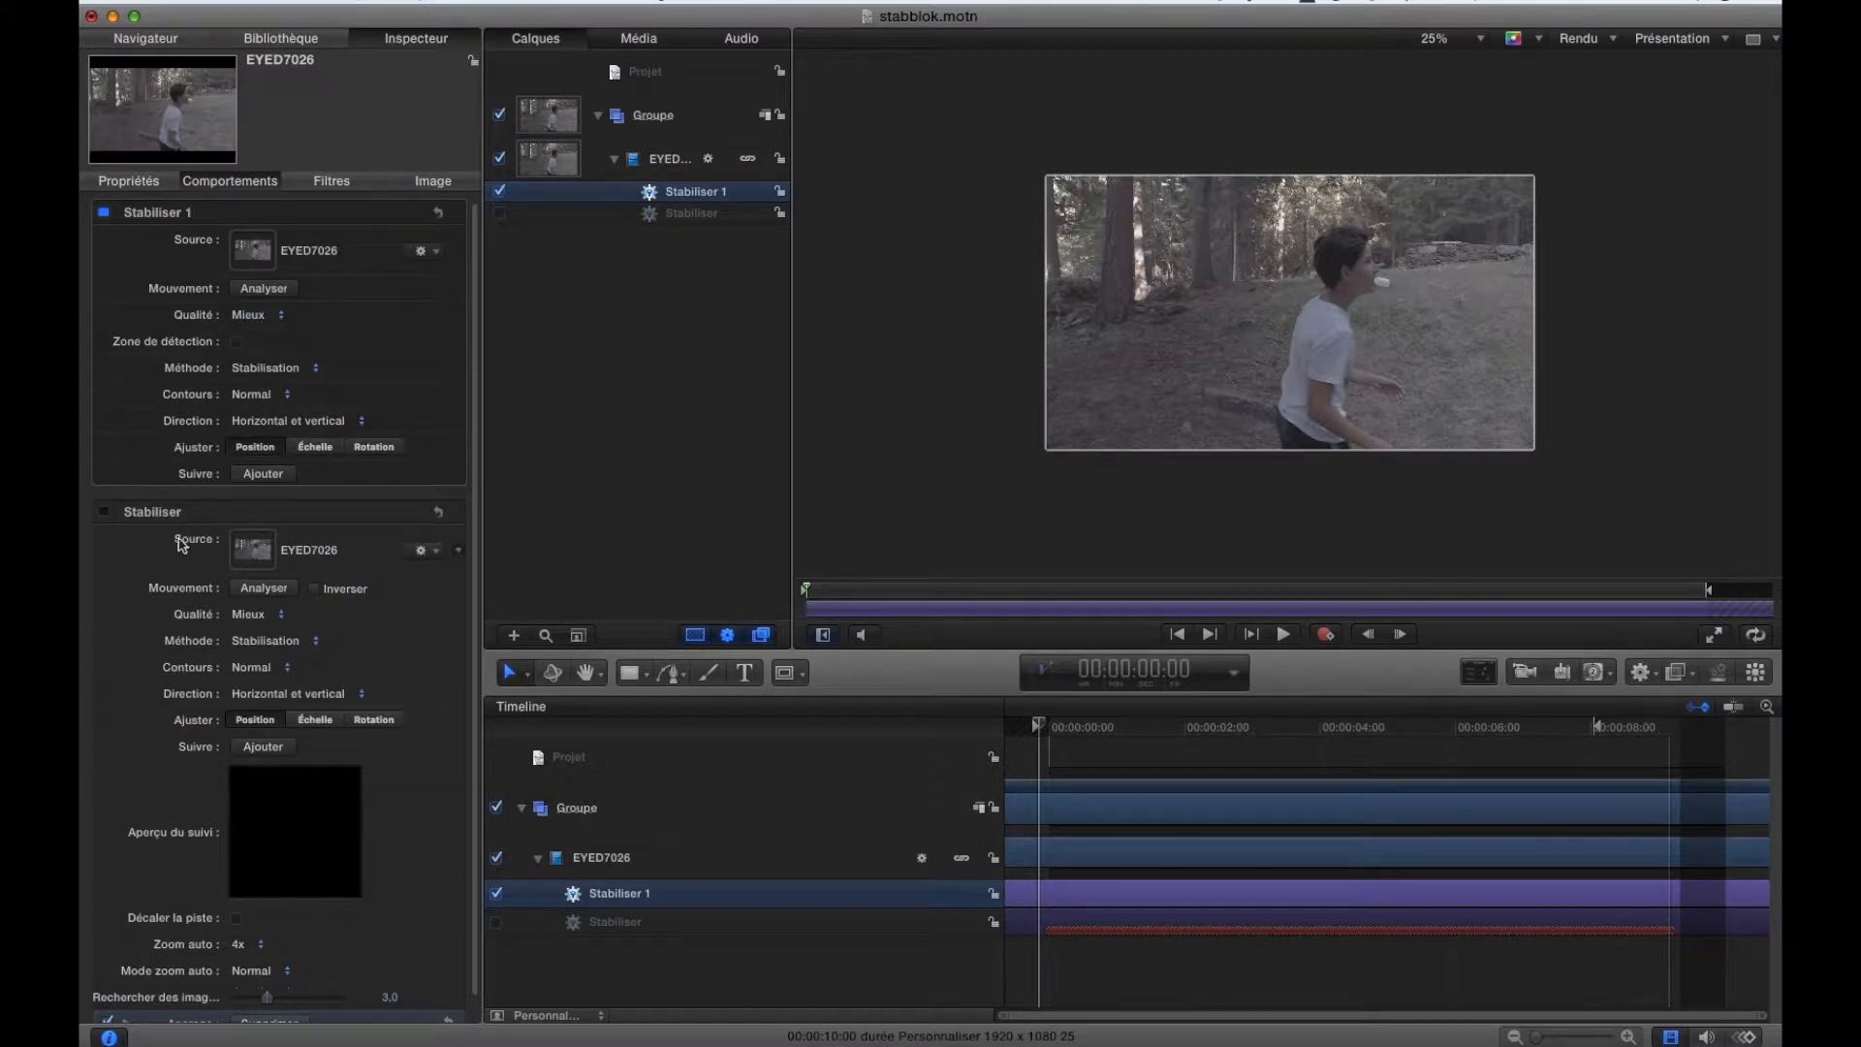
click(400, 511)
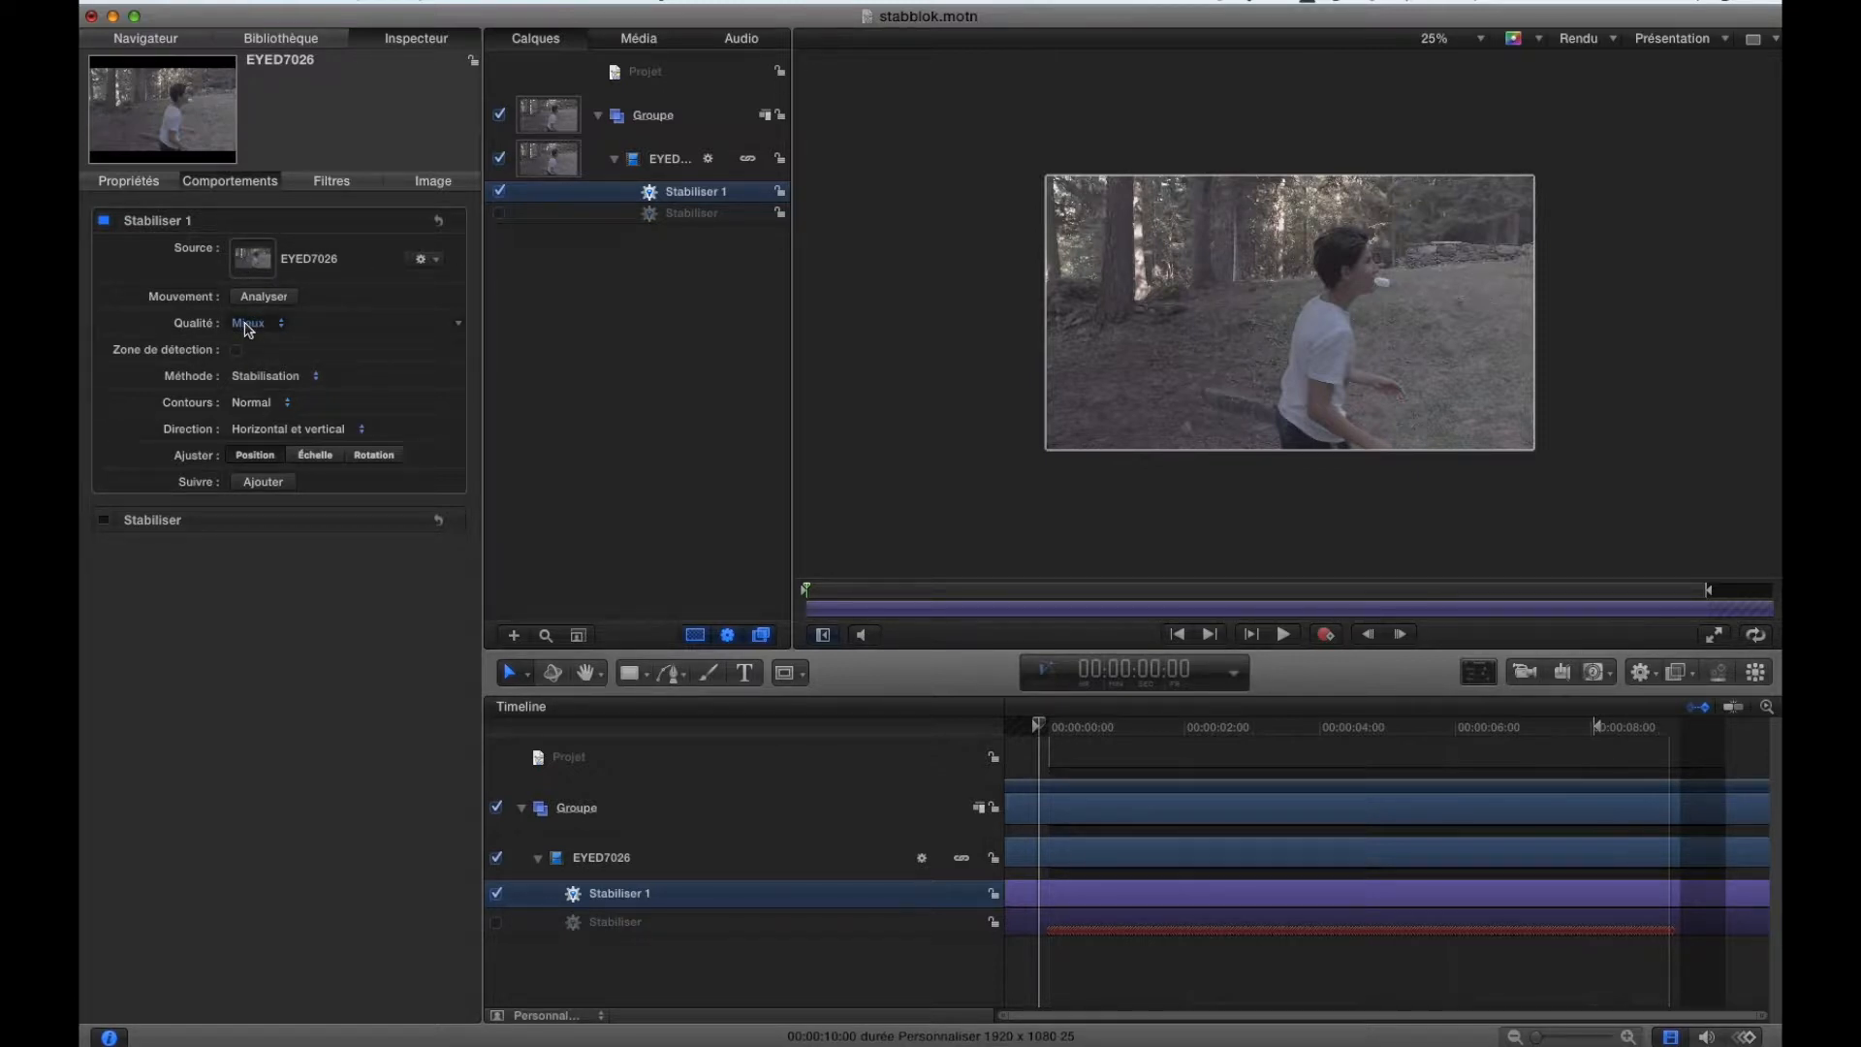
click(248, 326)
click(248, 326)
click(282, 378)
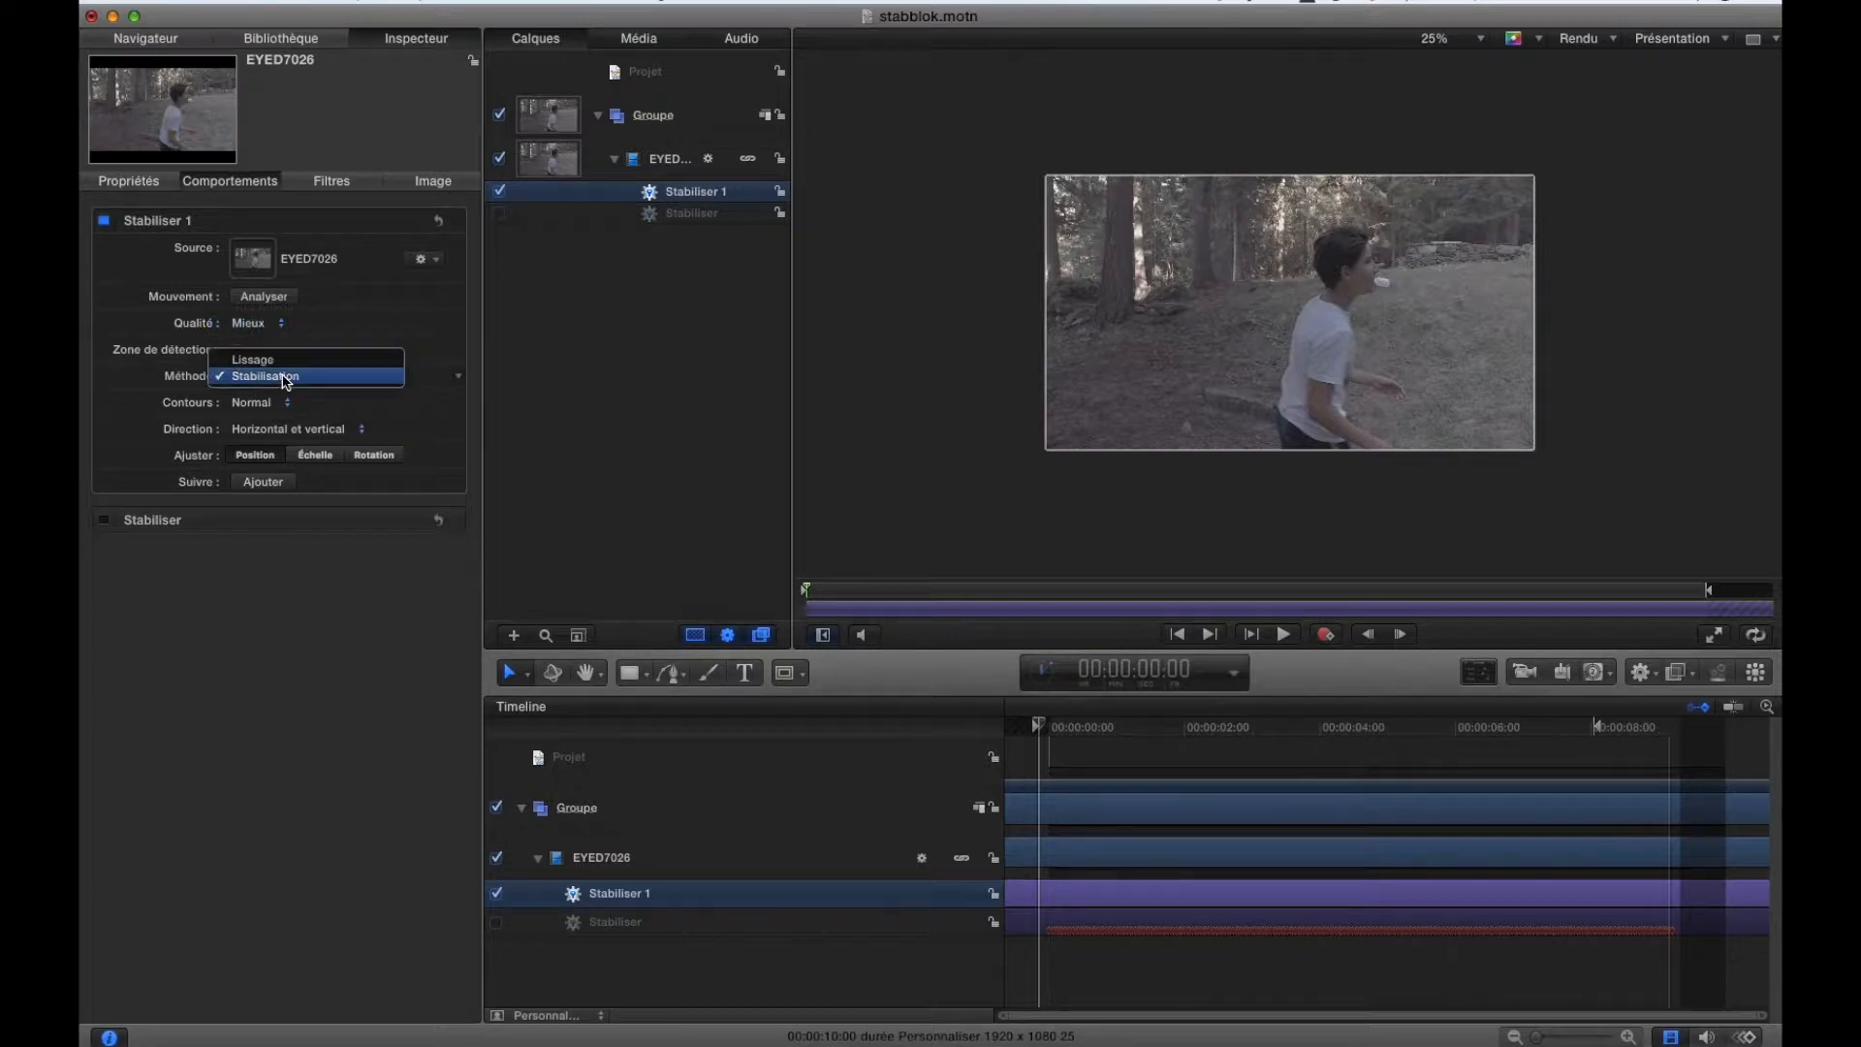
click(286, 378)
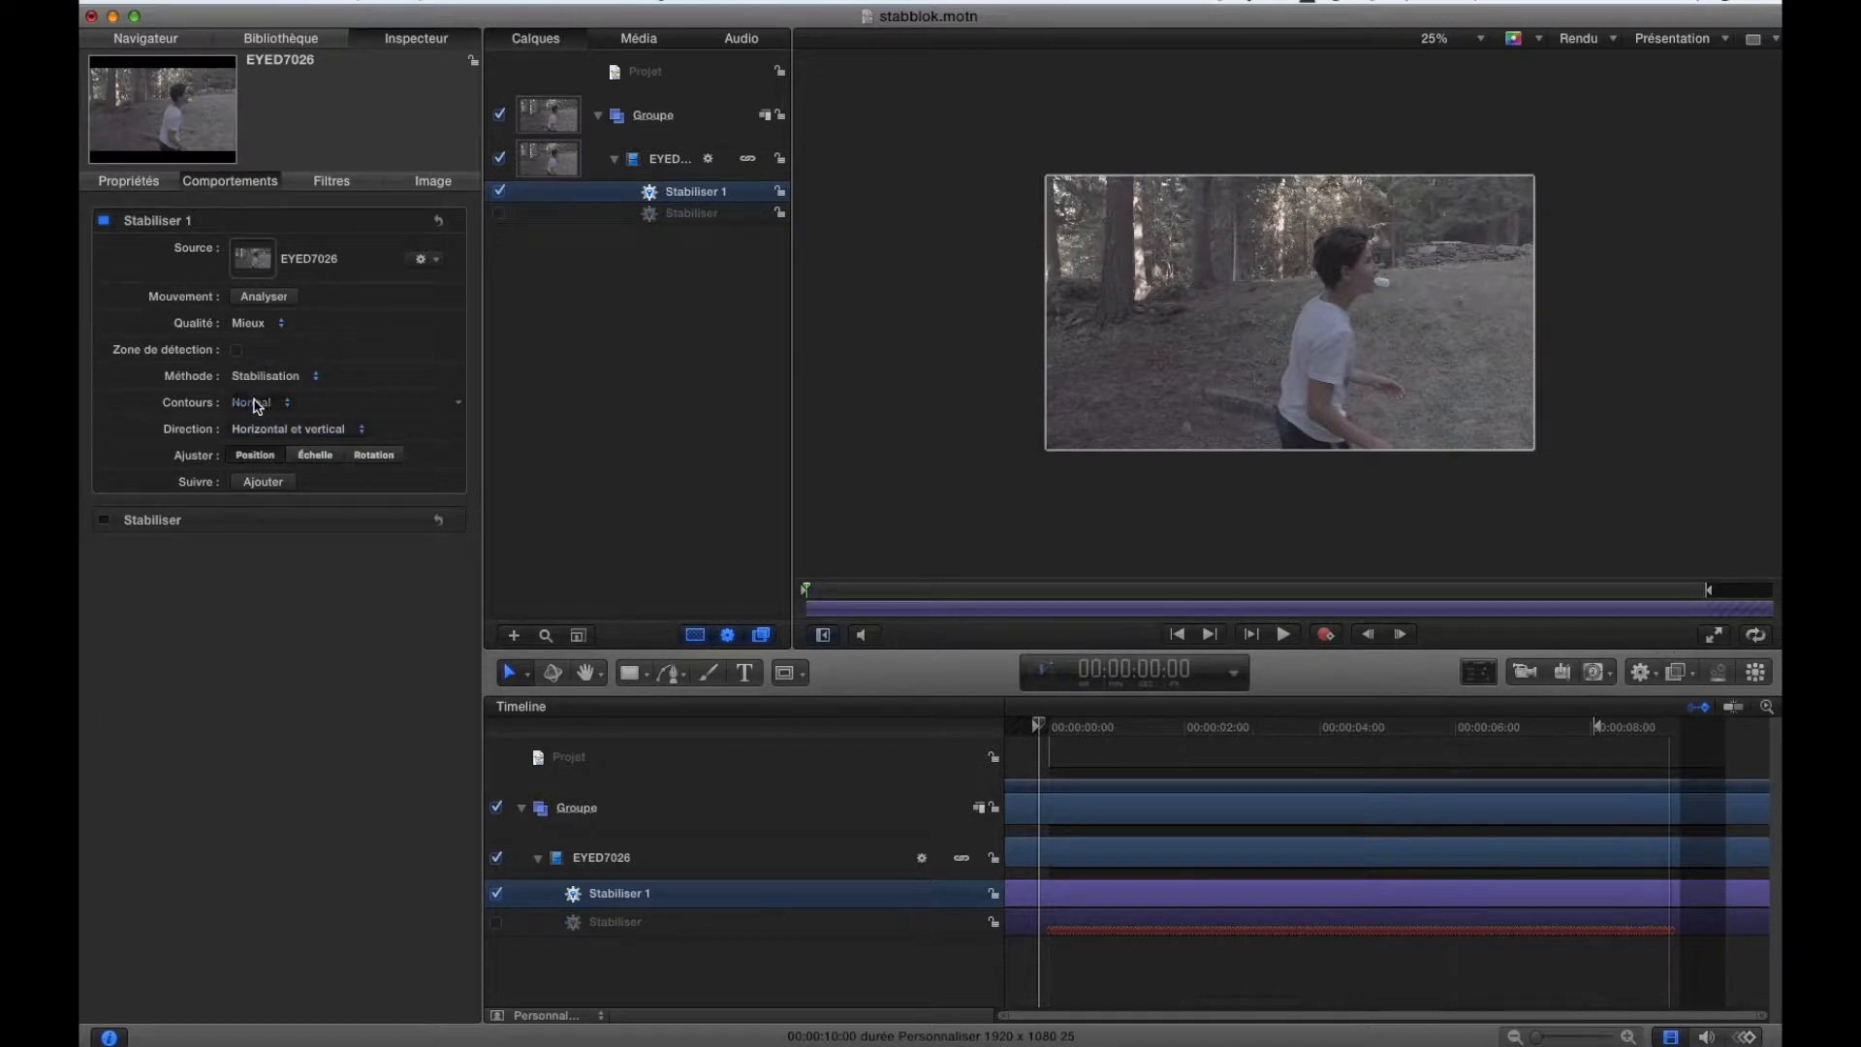
Add a tracking point to the Stabiliser 1 behavior and place it on the boy's earlobe.
click(262, 482)
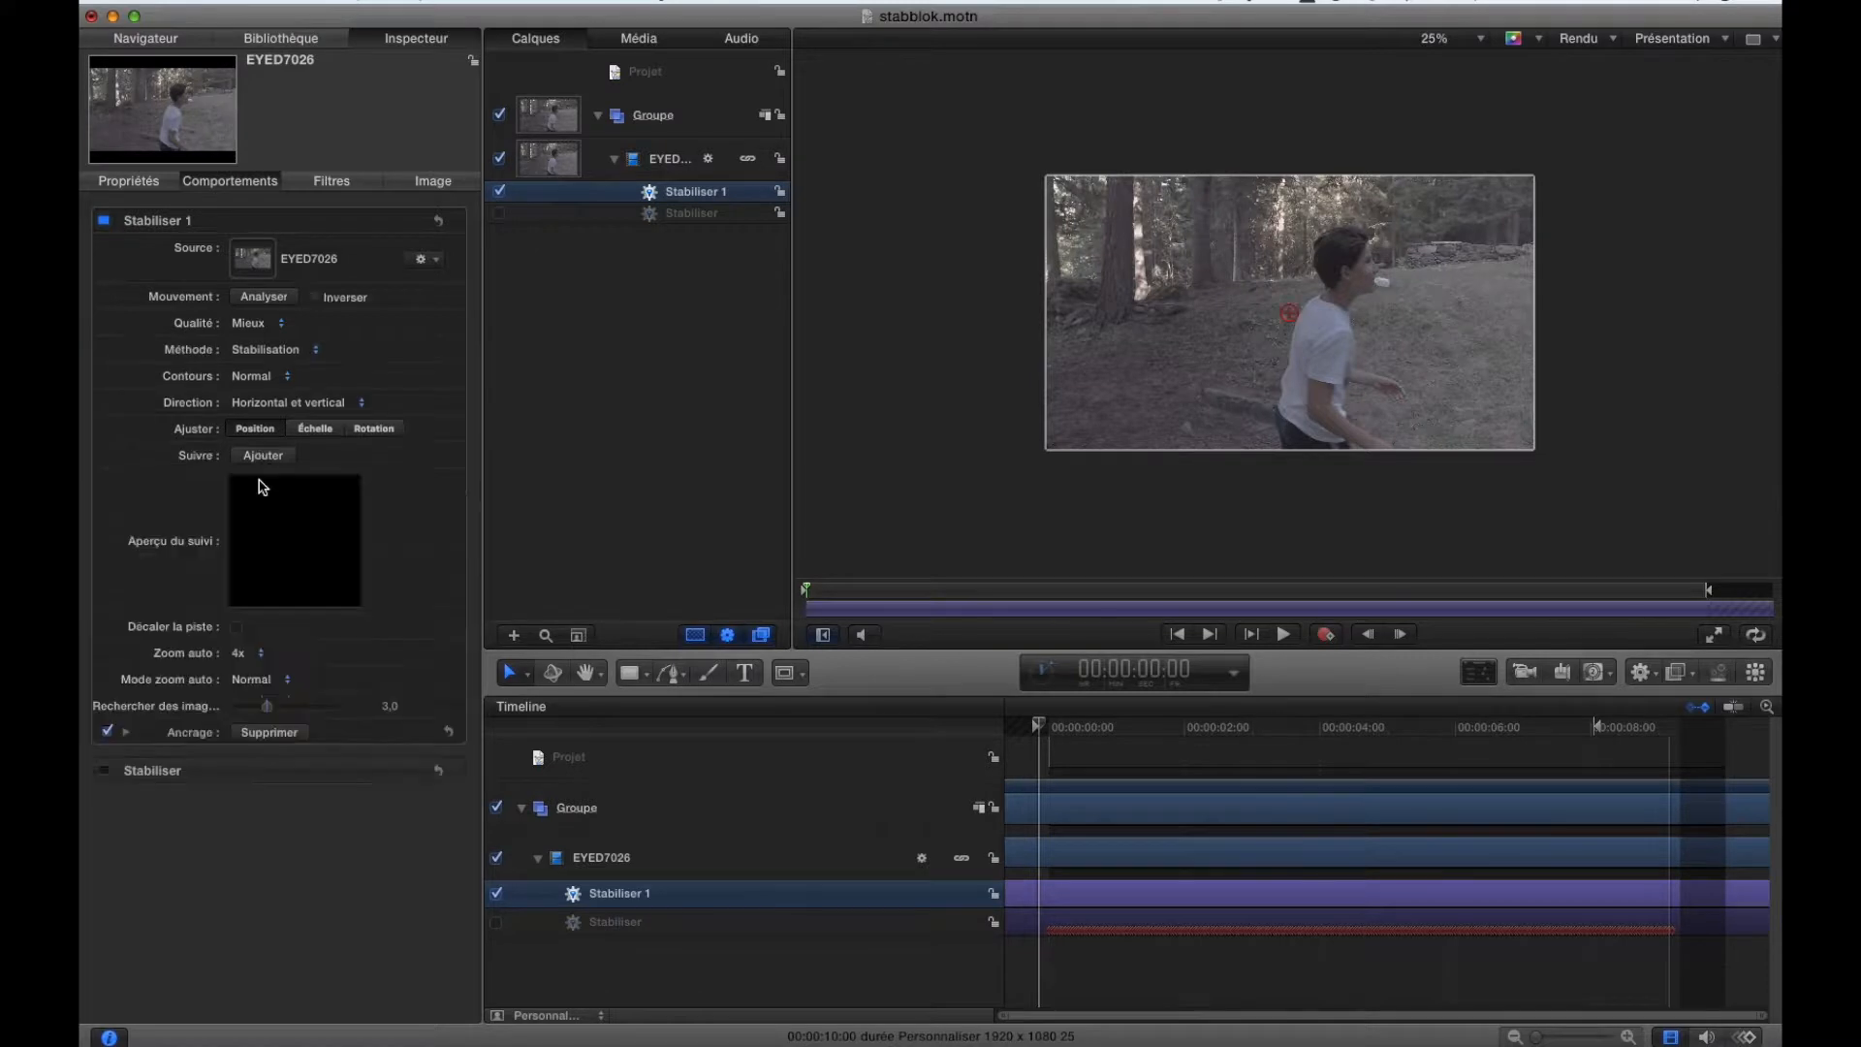
drag(1289, 307, 1351, 270)
click(1441, 39)
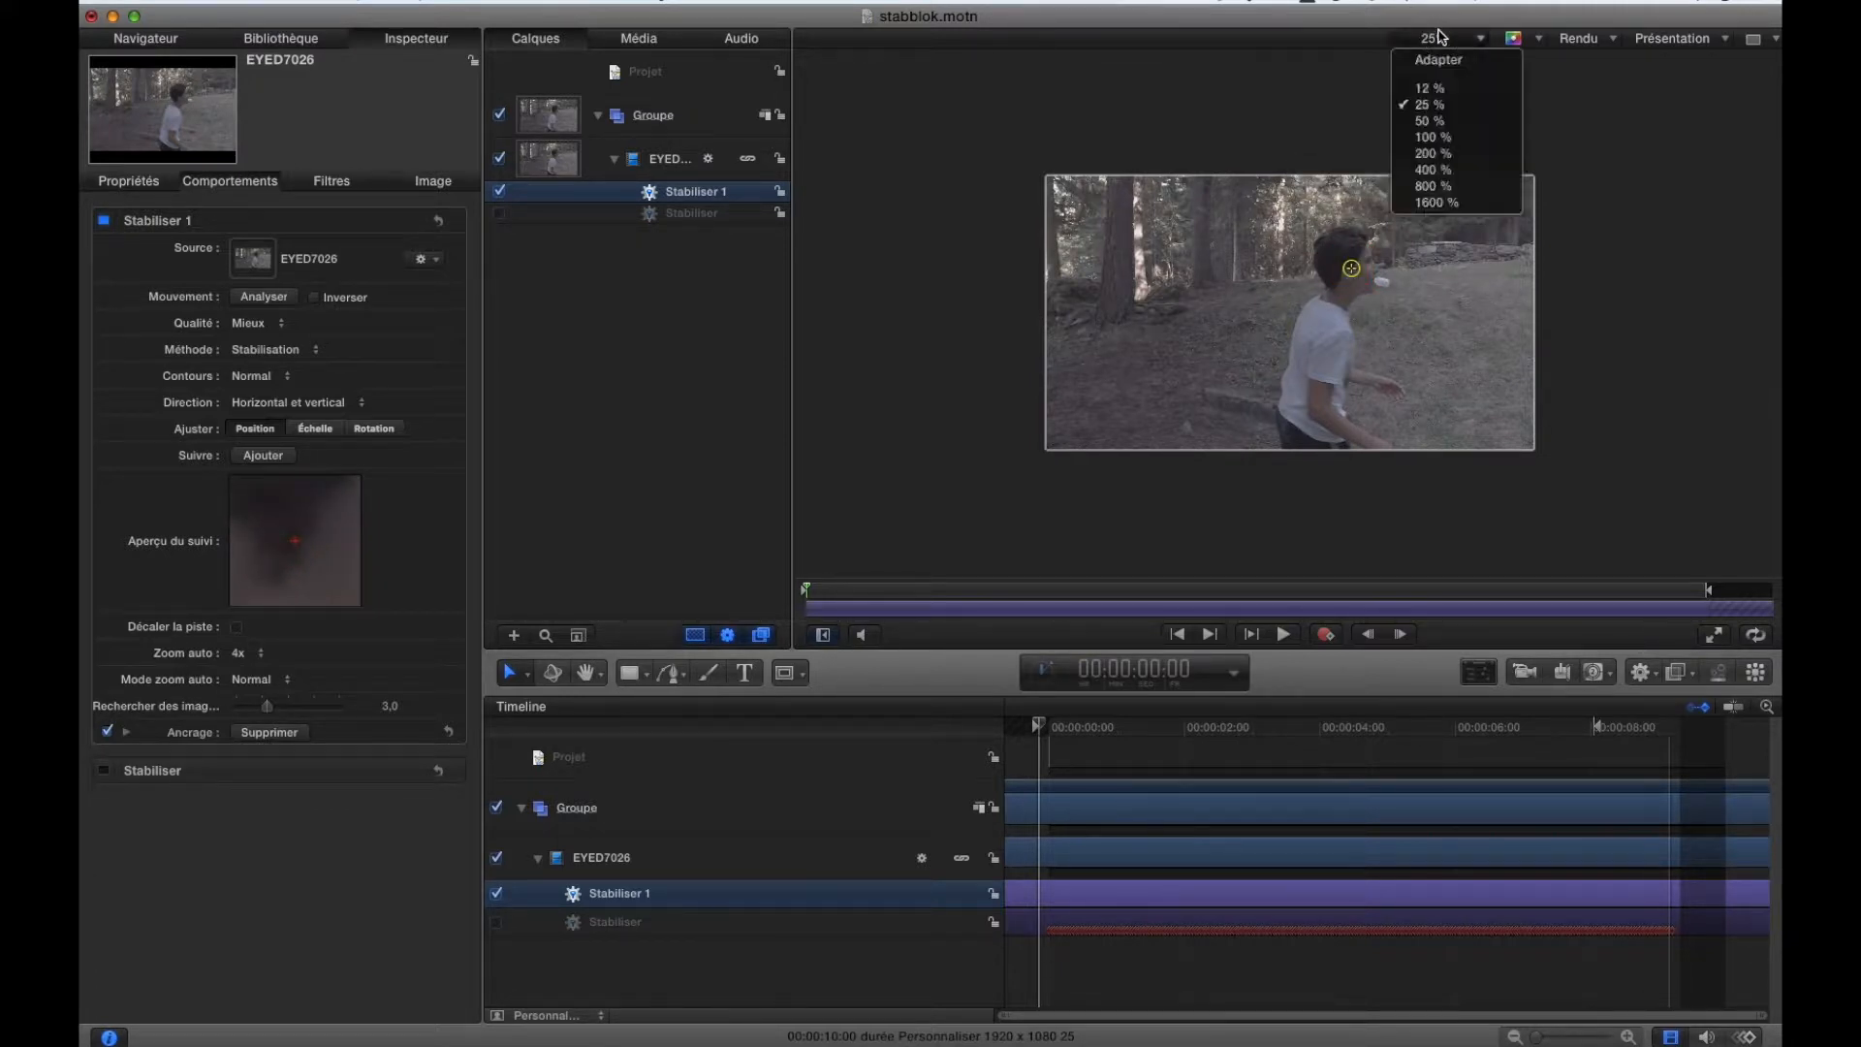
click(1434, 136)
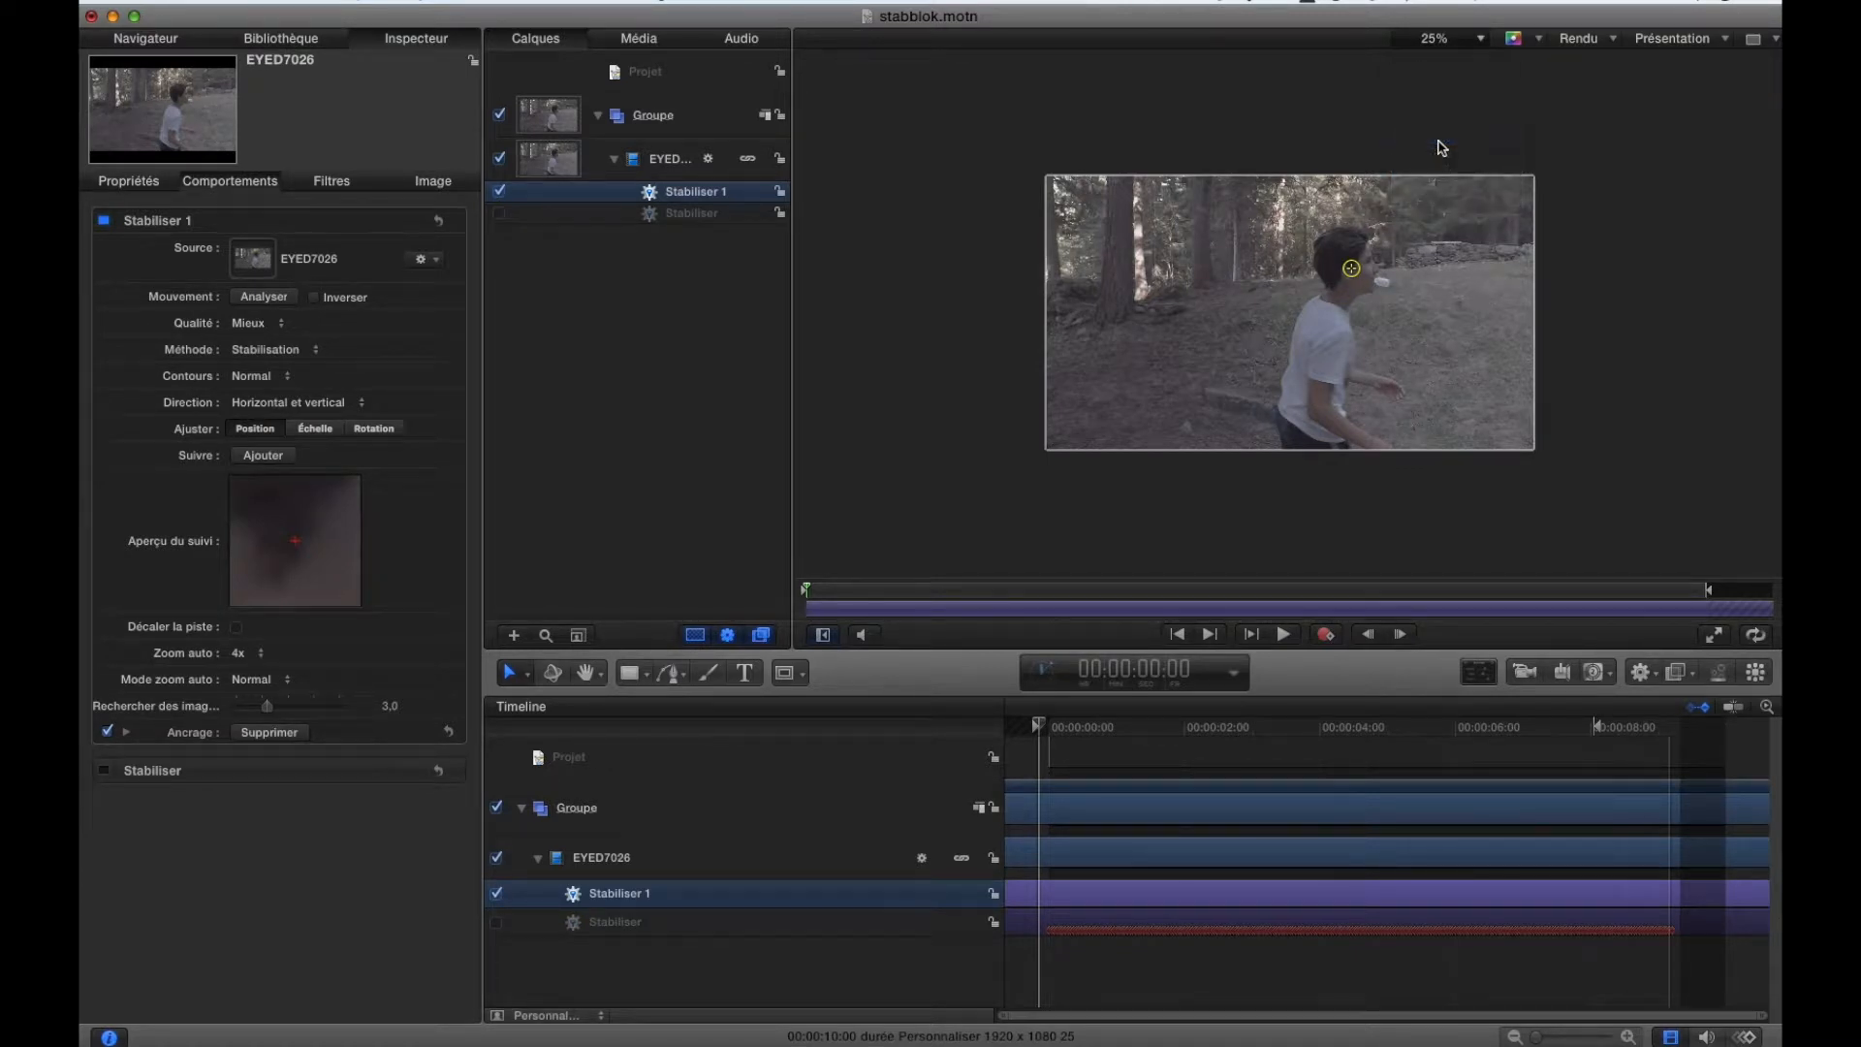
drag(1535, 136, 1522, 166)
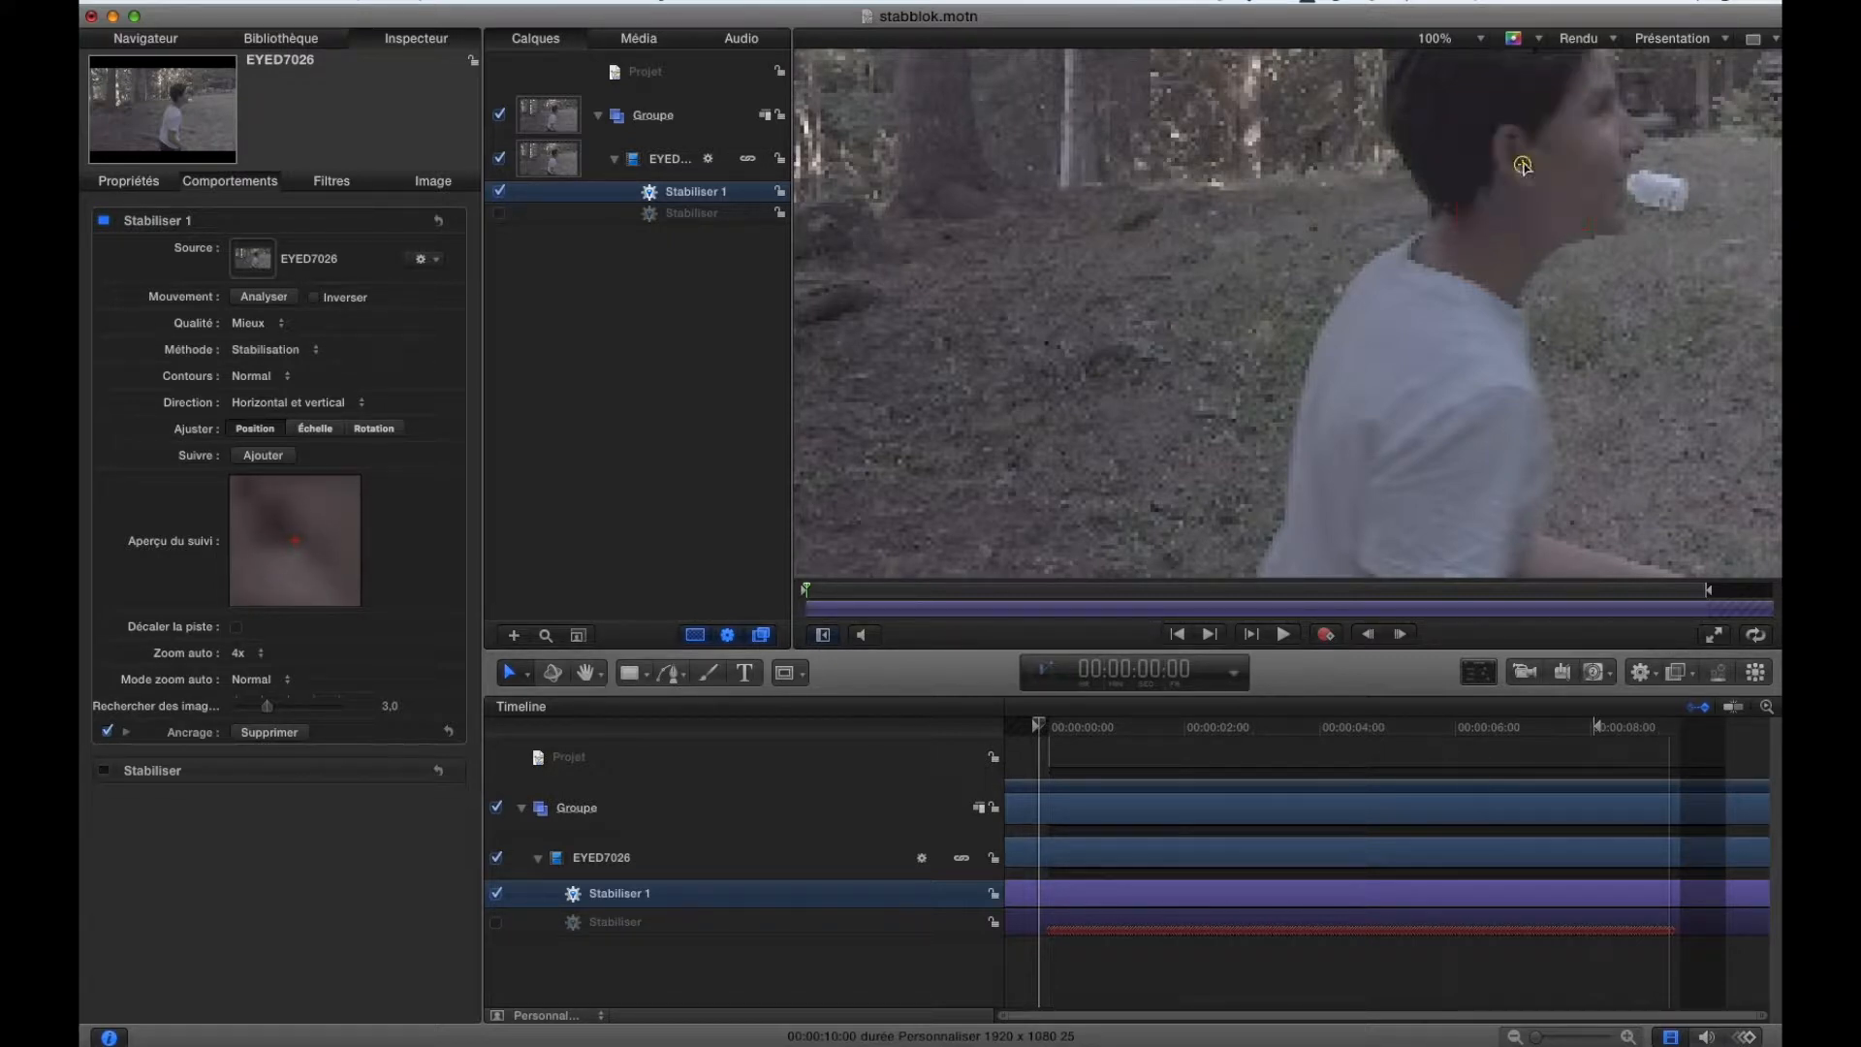
Set the canvas rendering to Pleine resolution and Normale quality.
click(1599, 39)
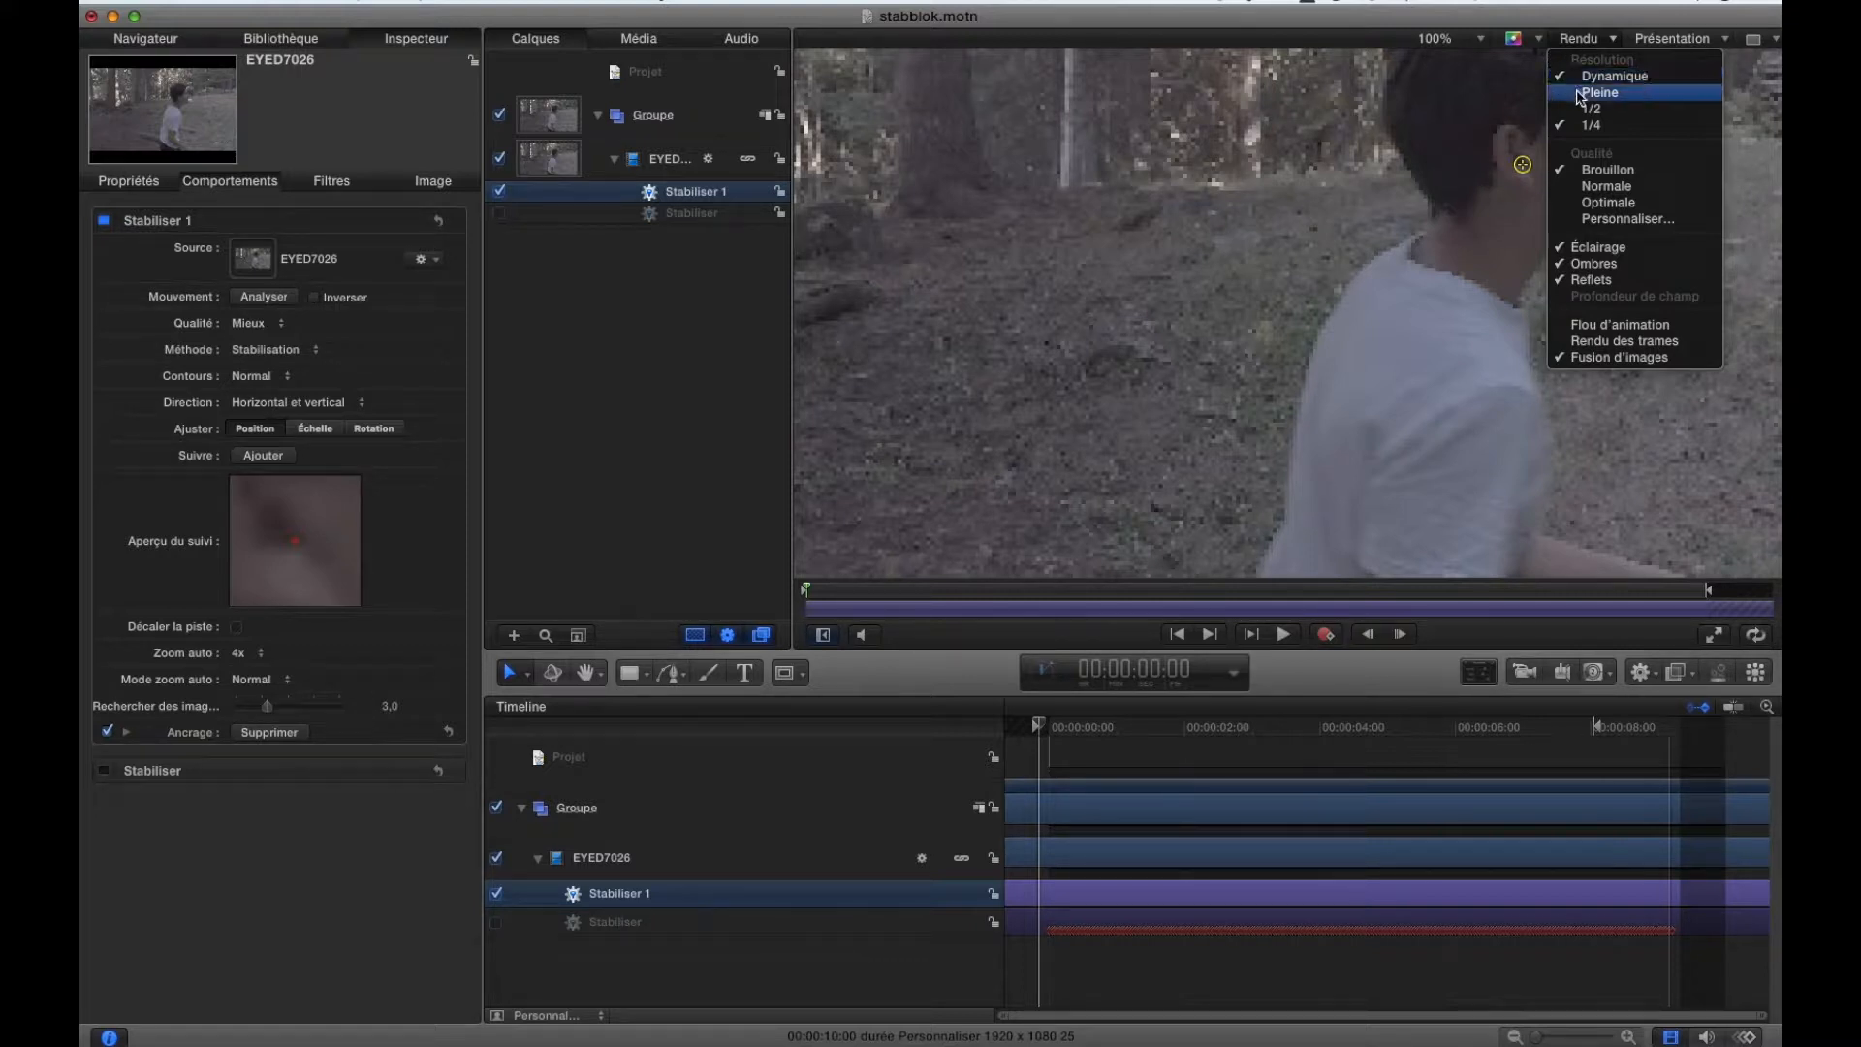
click(1594, 92)
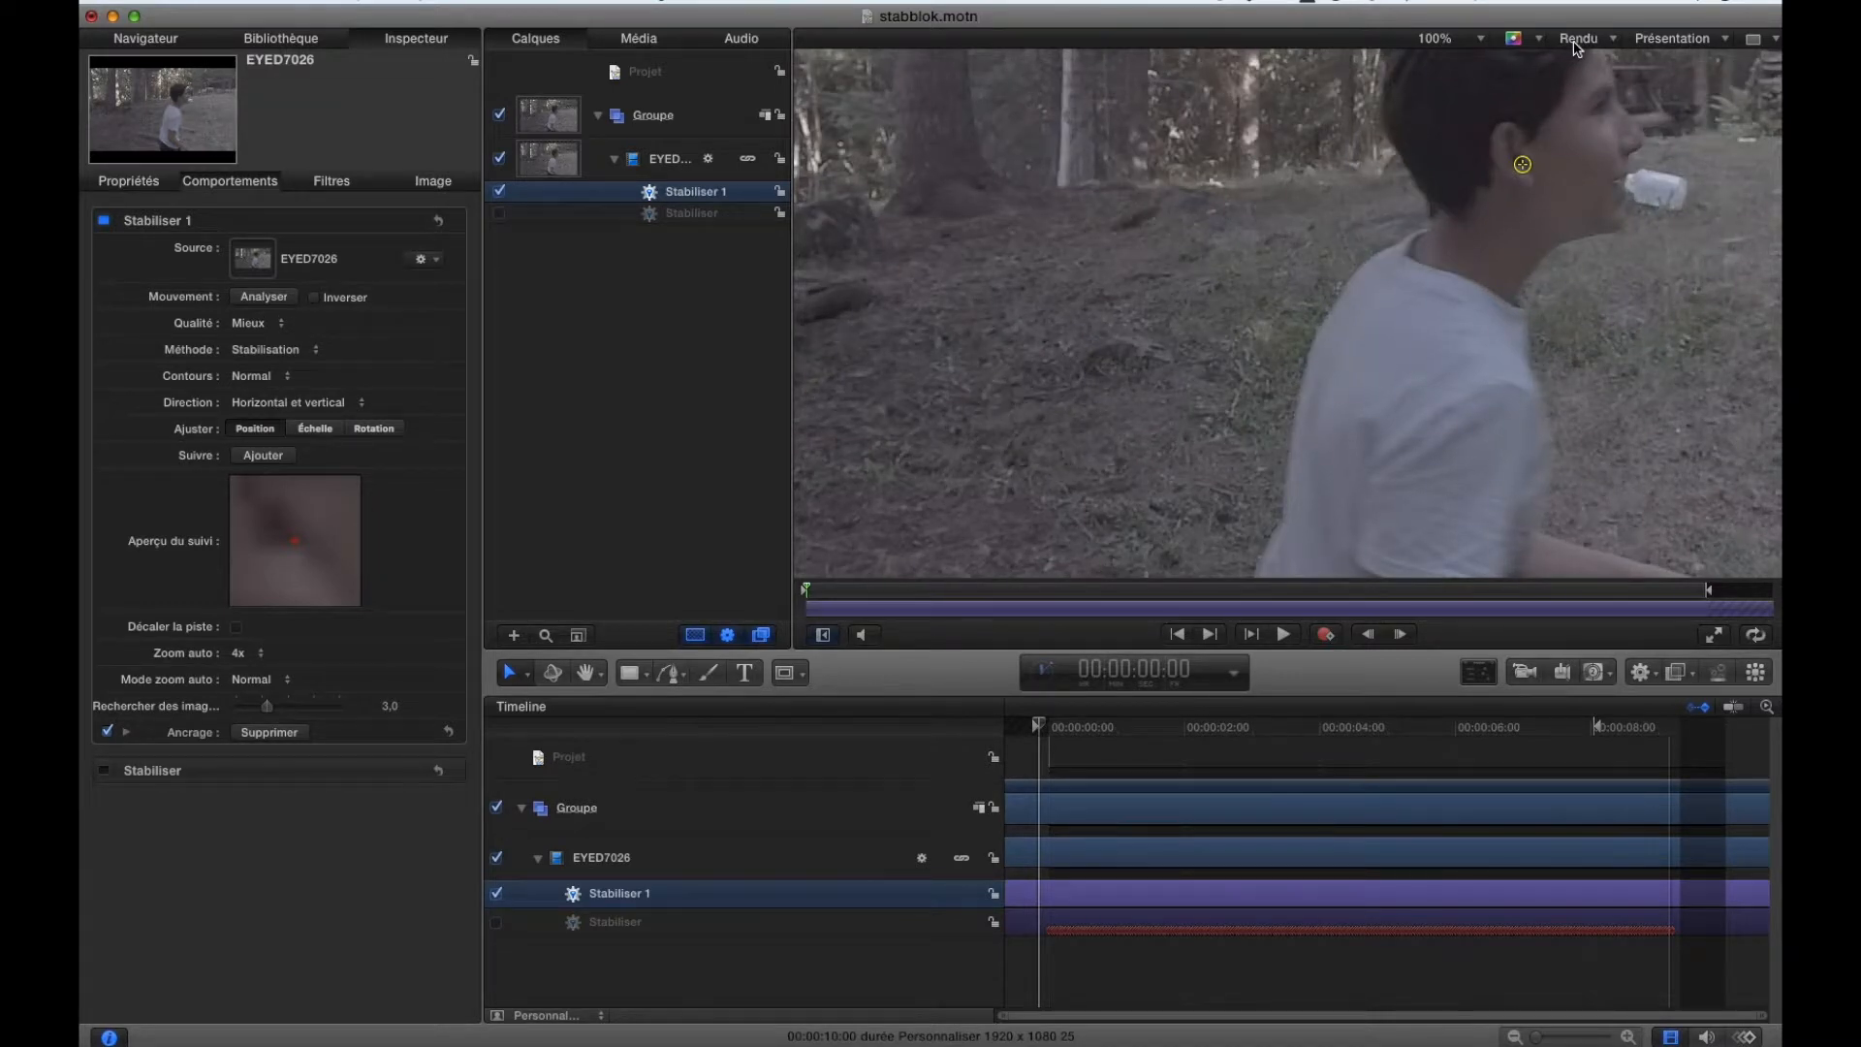
click(1577, 38)
click(1581, 190)
click(1575, 45)
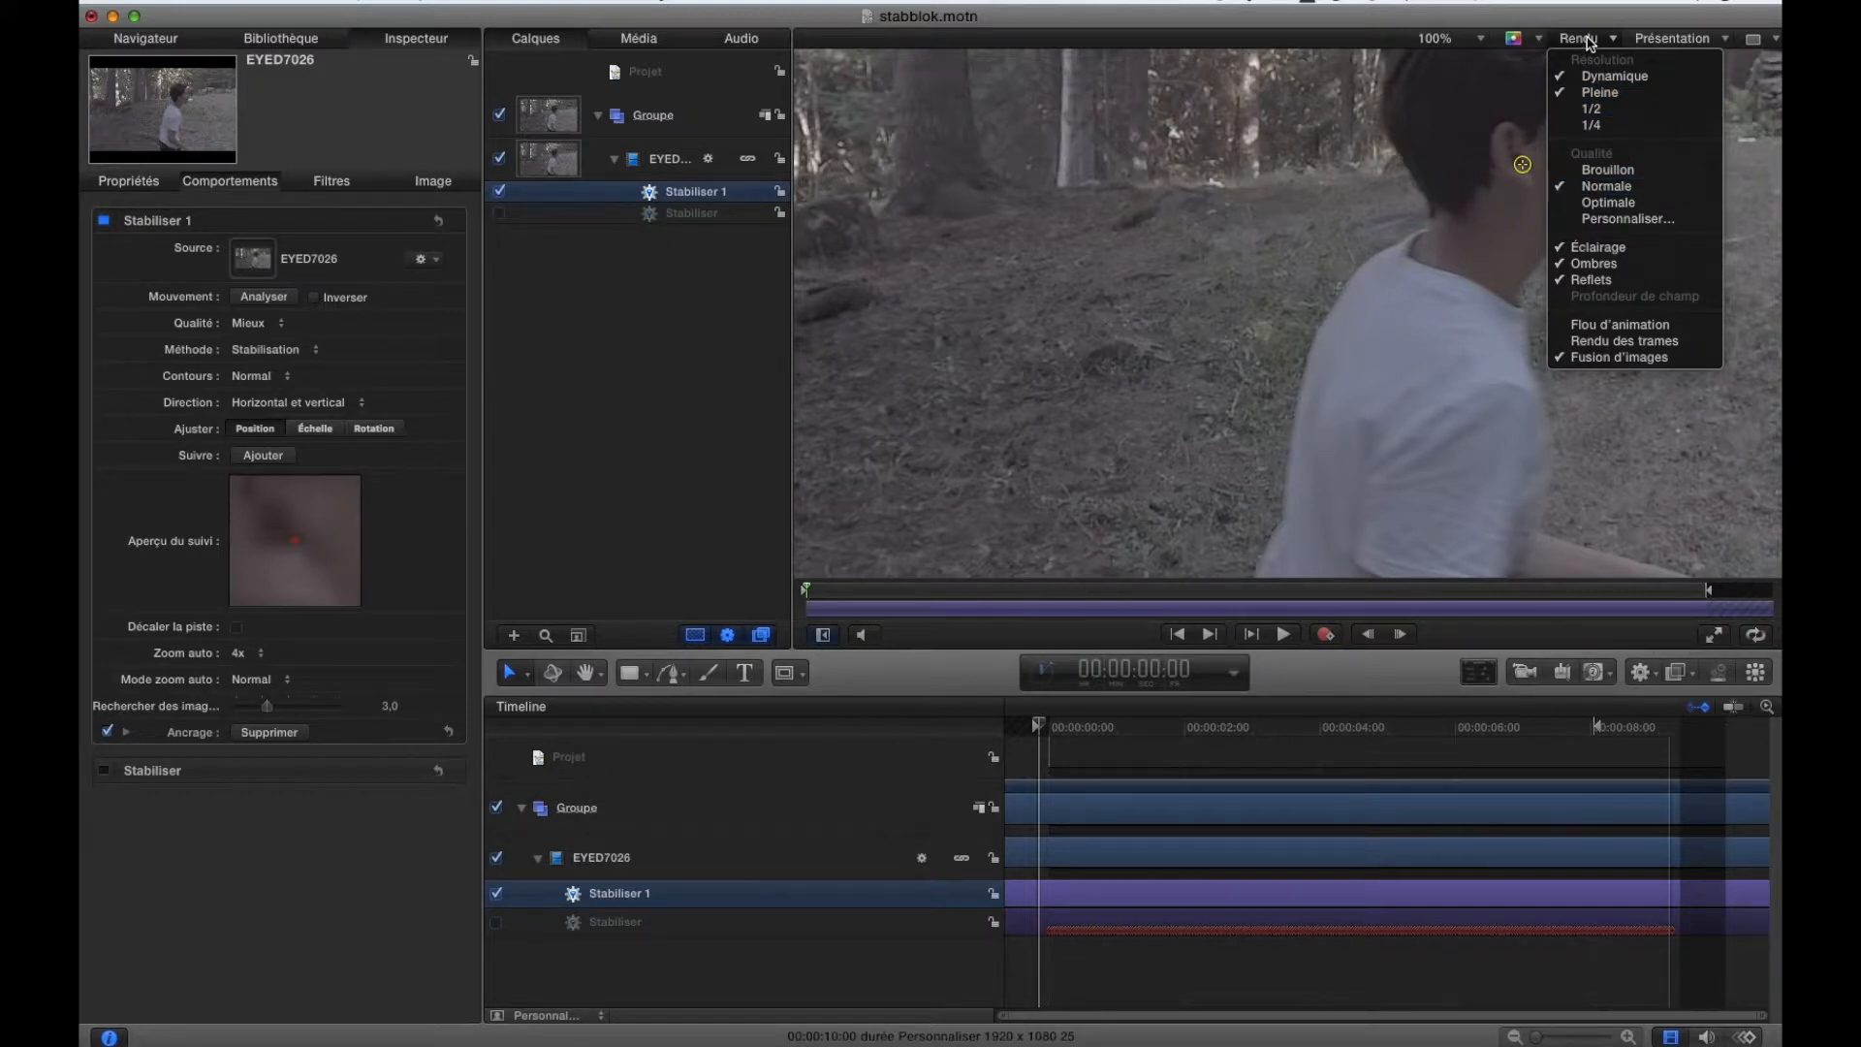
click(1591, 43)
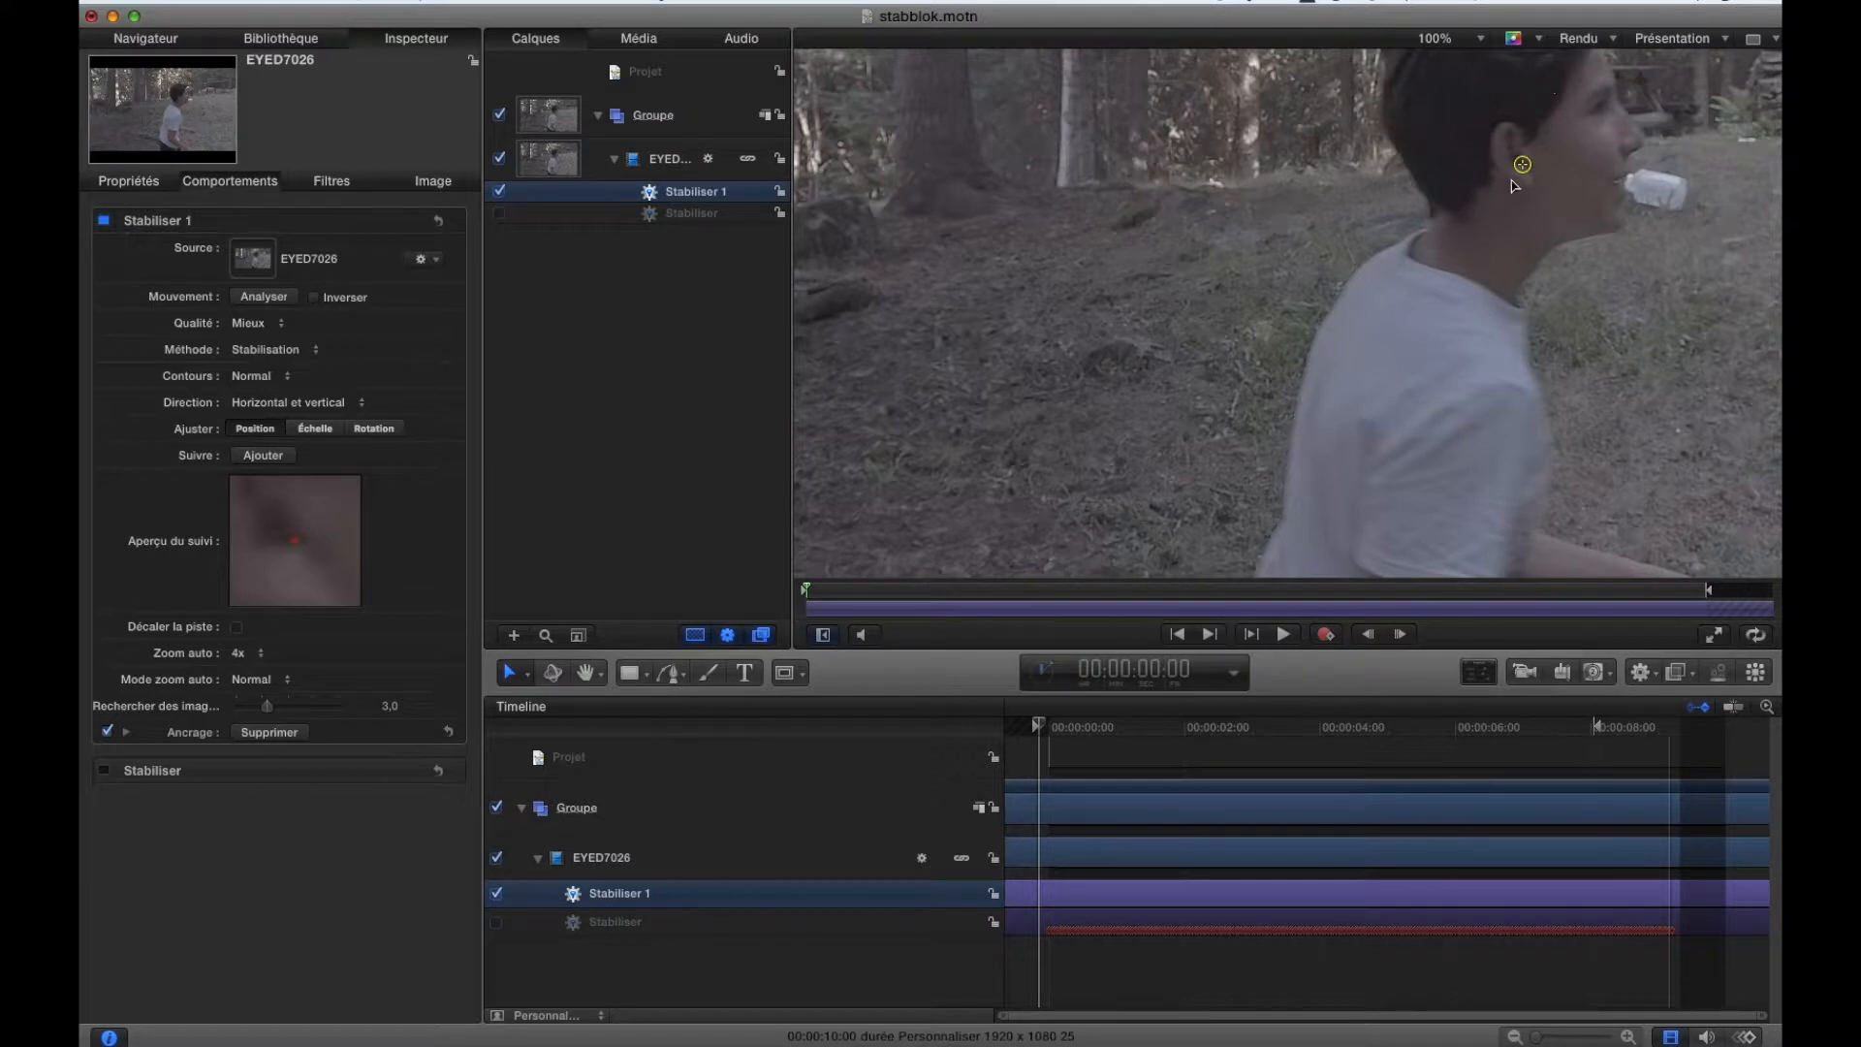
Analyze the clip's motion from the earlobe tracking point and delete the Stabiliser 1 behavior, leaving the original Stabiliser in place.
drag(1521, 165, 1521, 164)
click(279, 300)
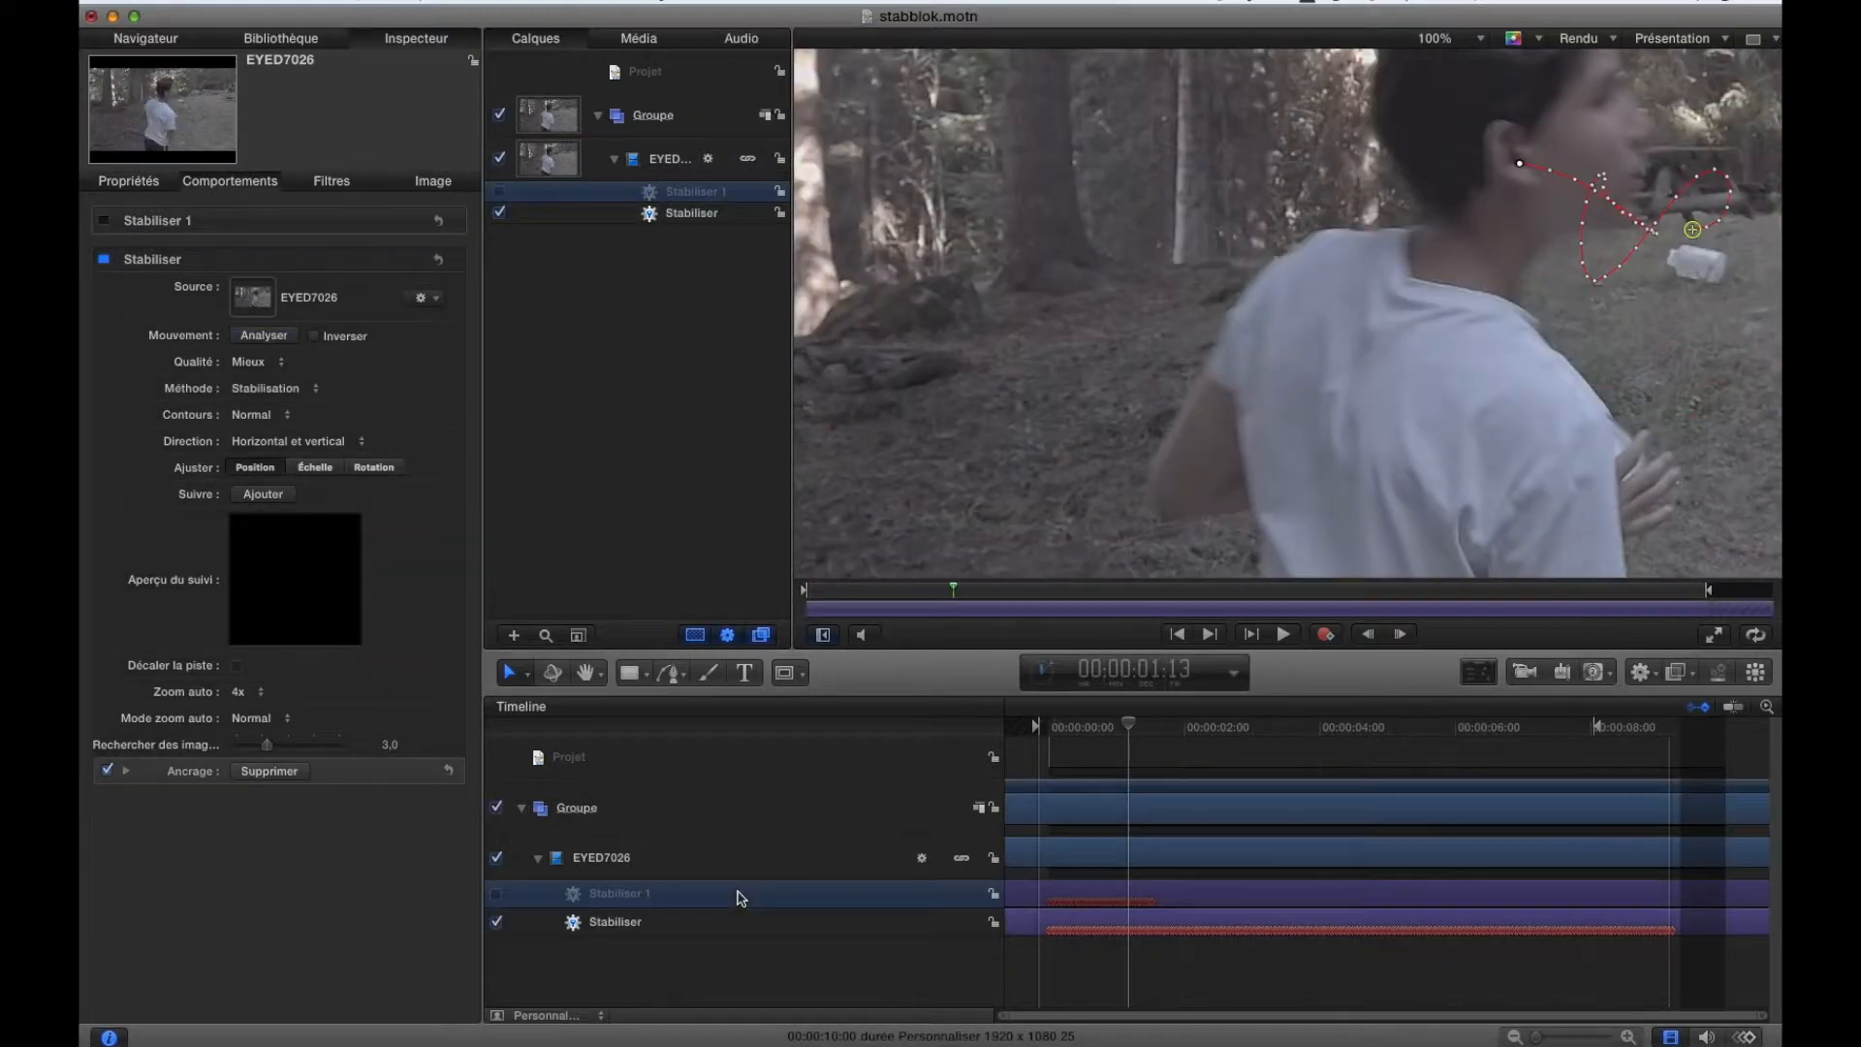
click(739, 892)
click(739, 893)
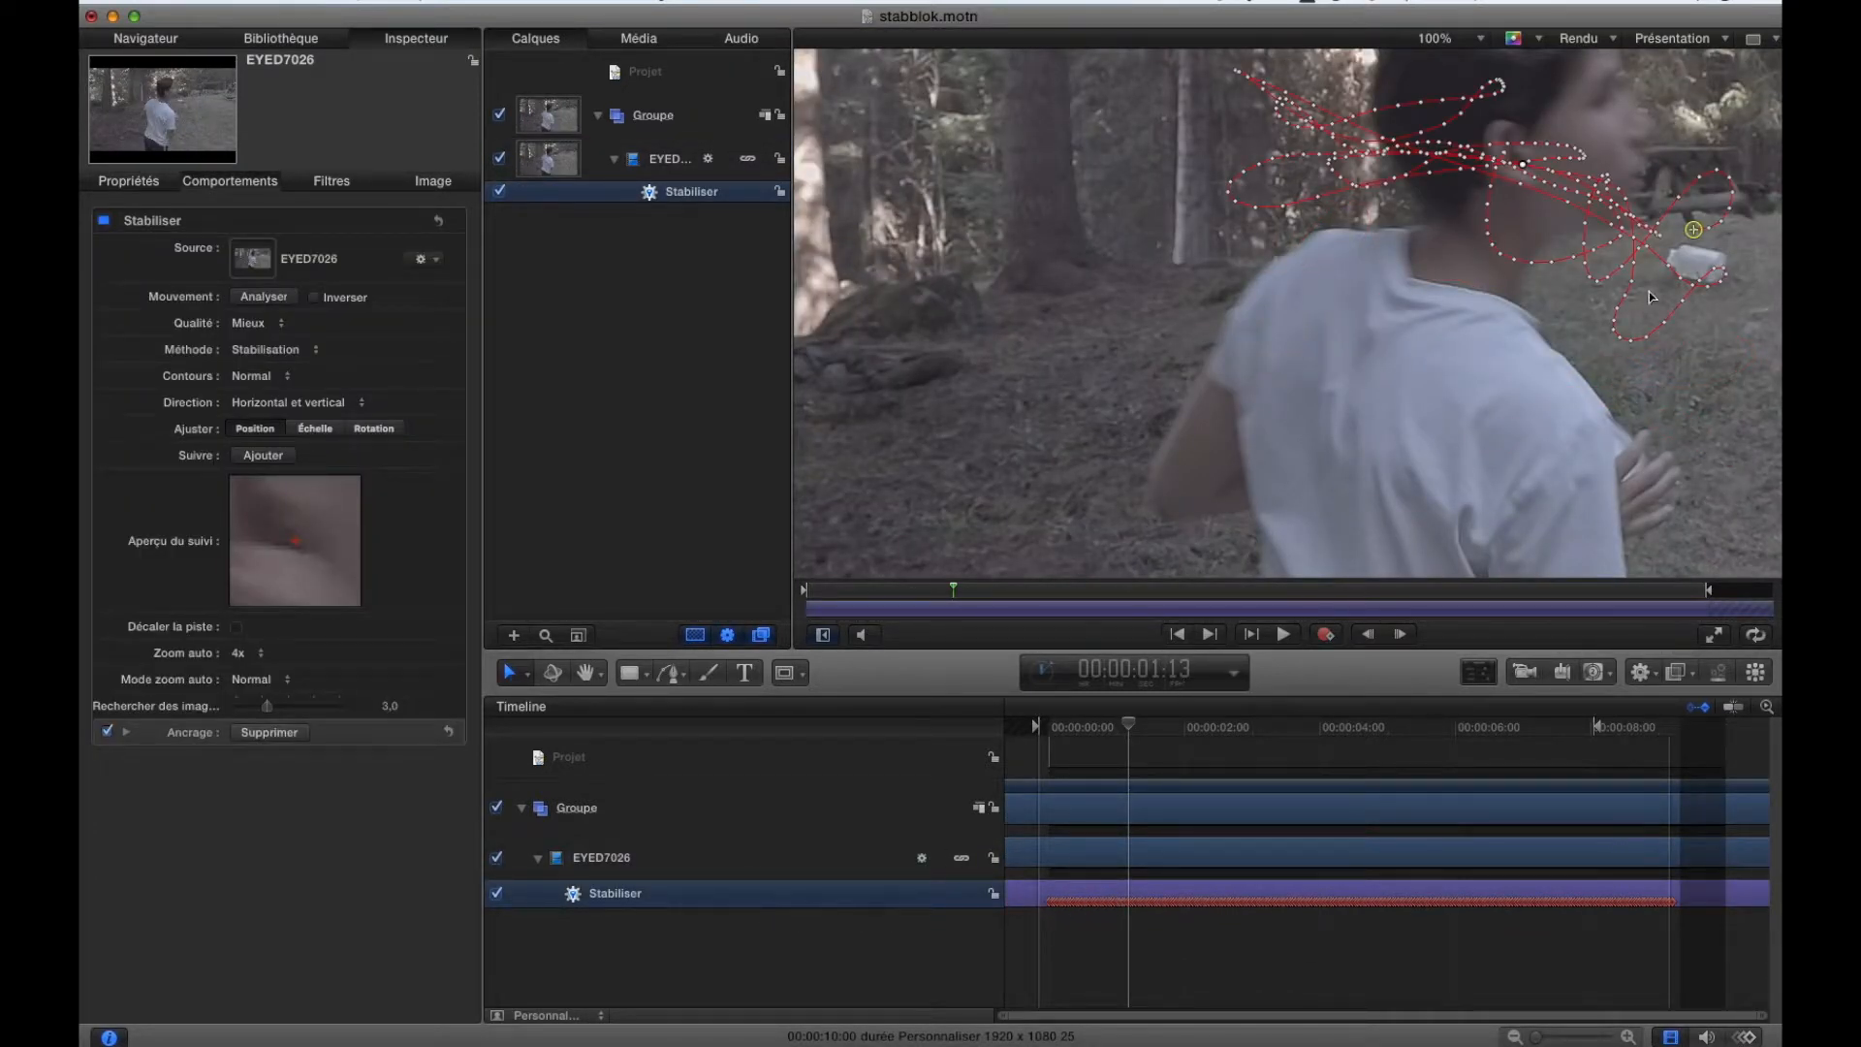
Play the stabilized clip from the beginning with the whole frame in view to check its edges, and return to the start.
click(1425, 29)
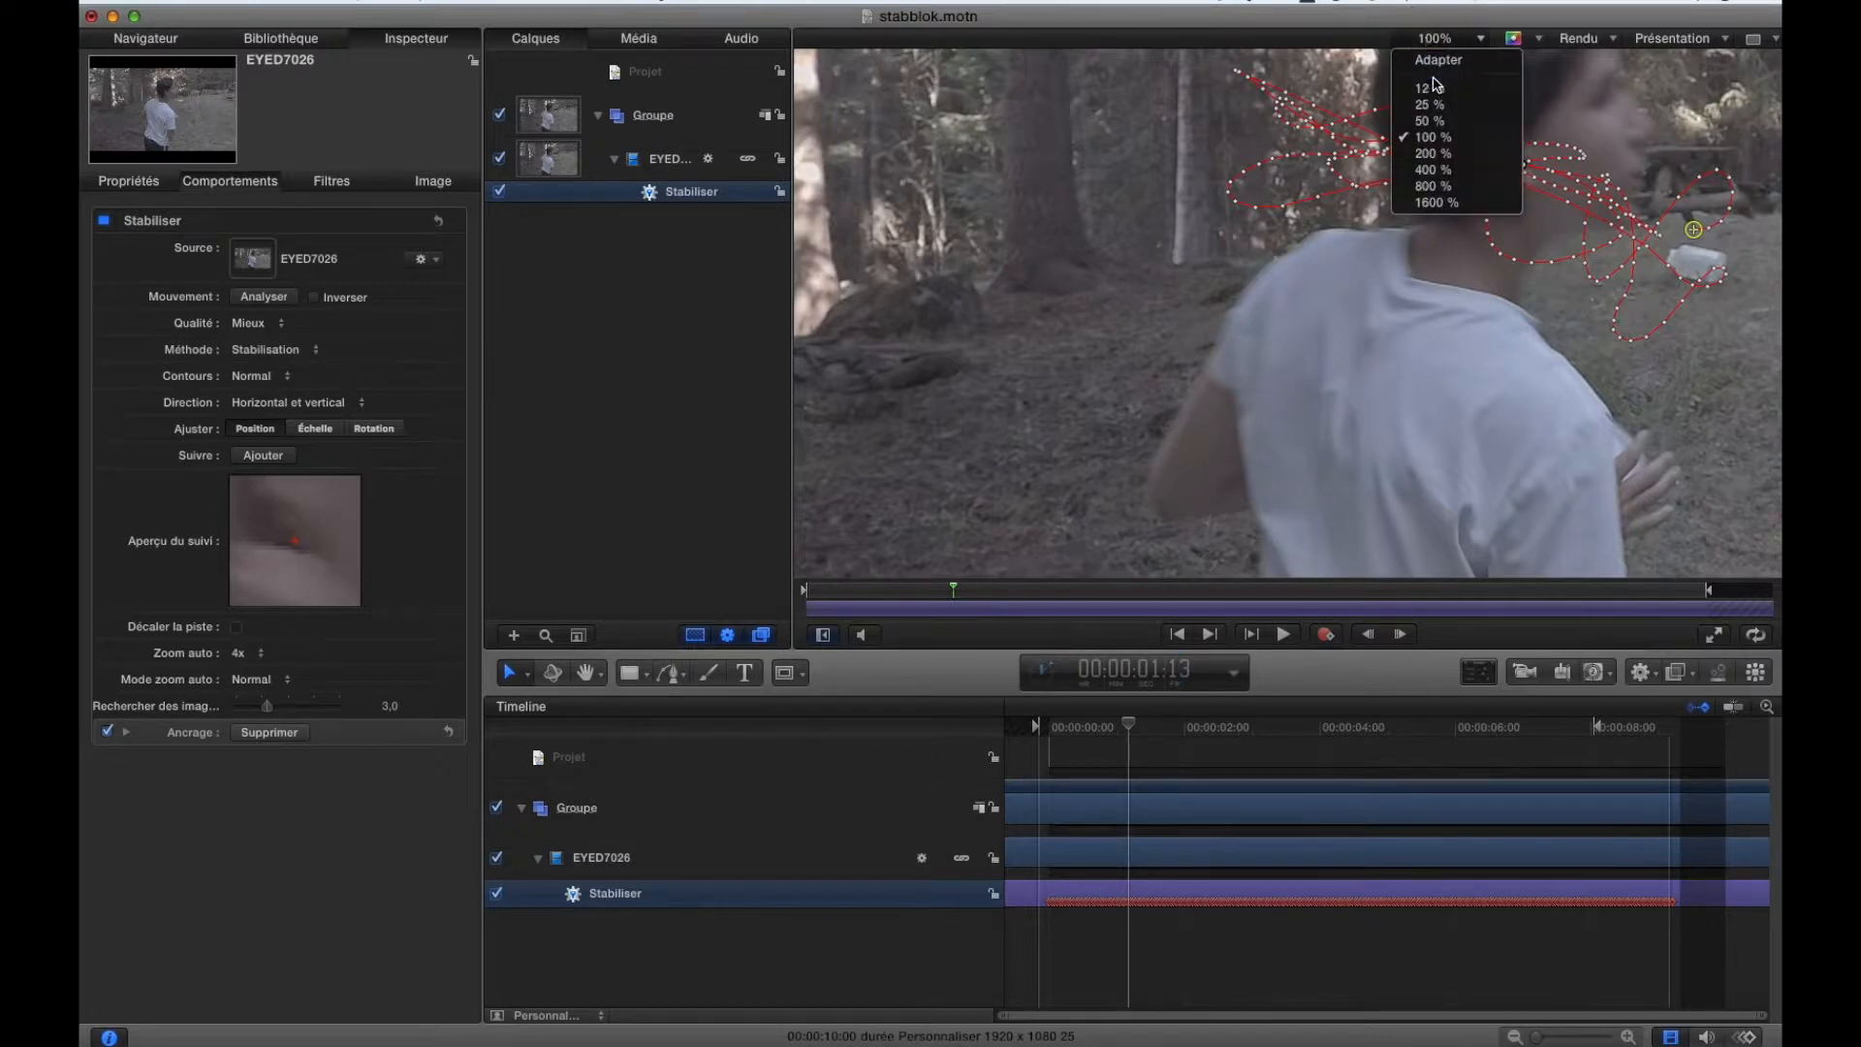
click(1437, 109)
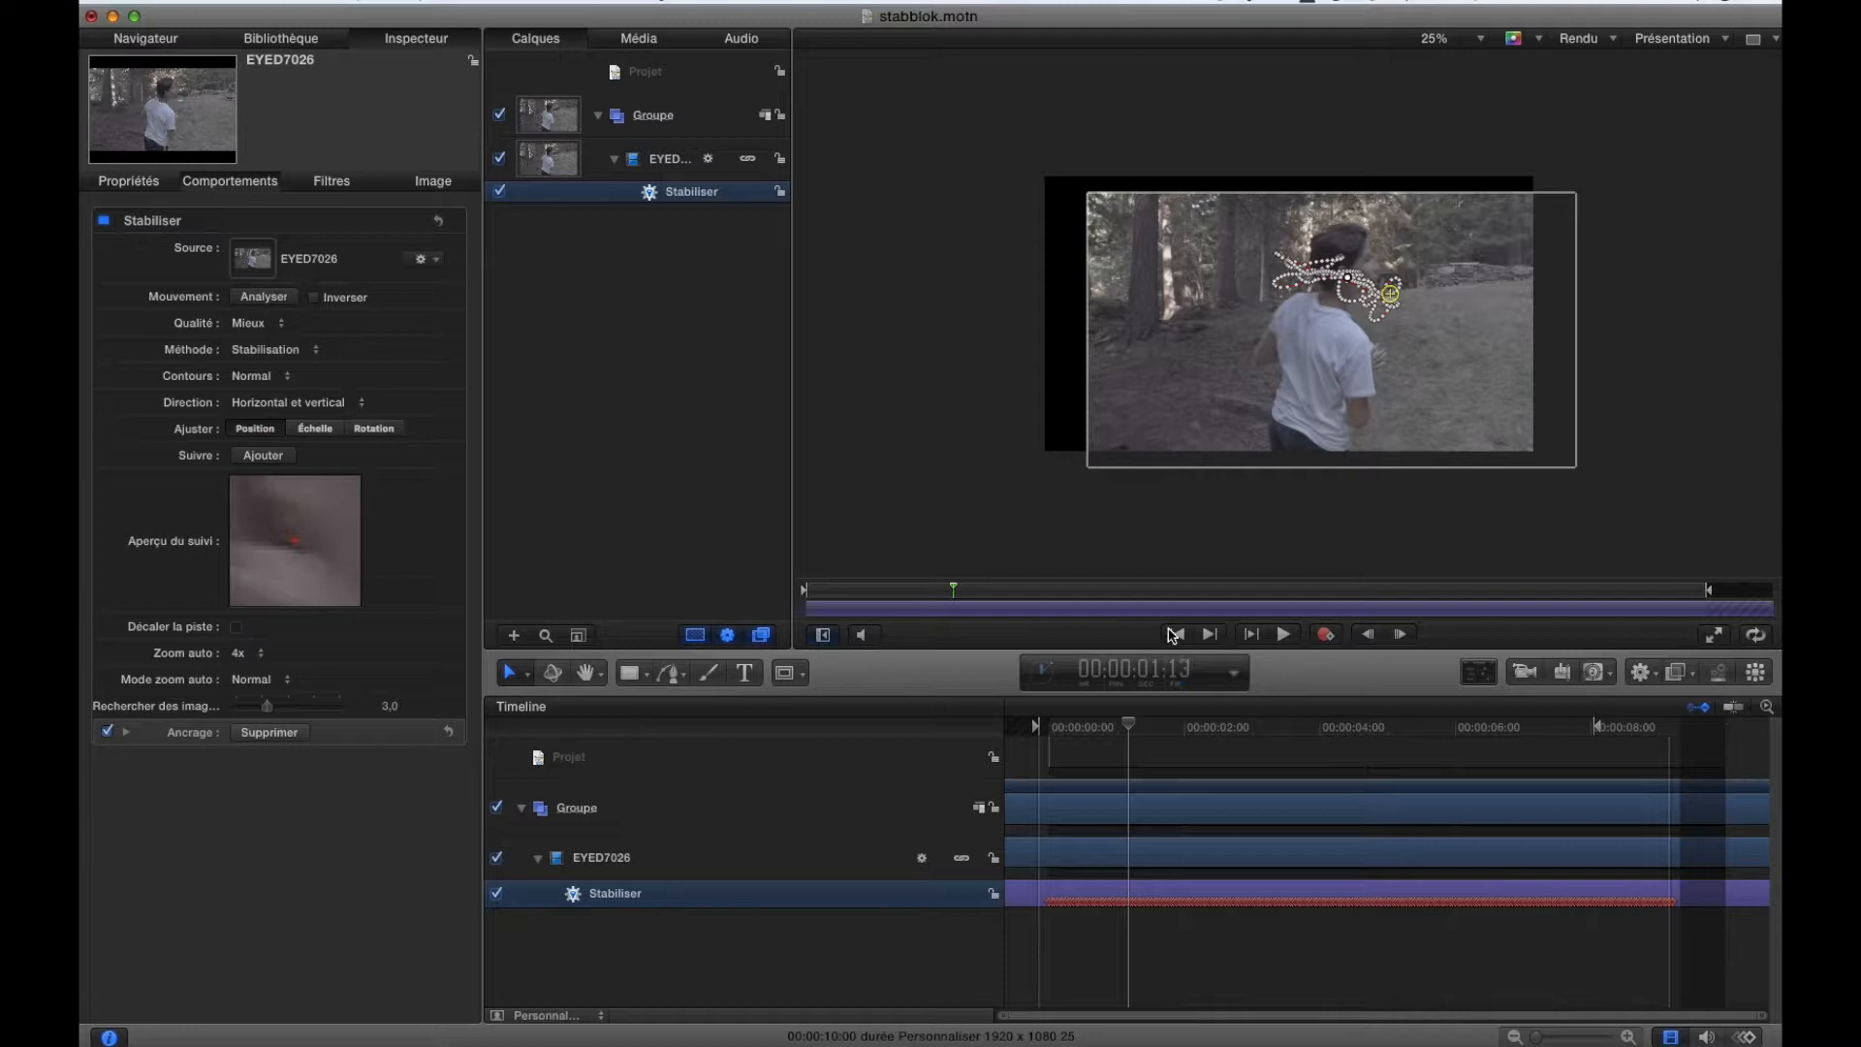
click(1175, 635)
key(space)
click(658, 78)
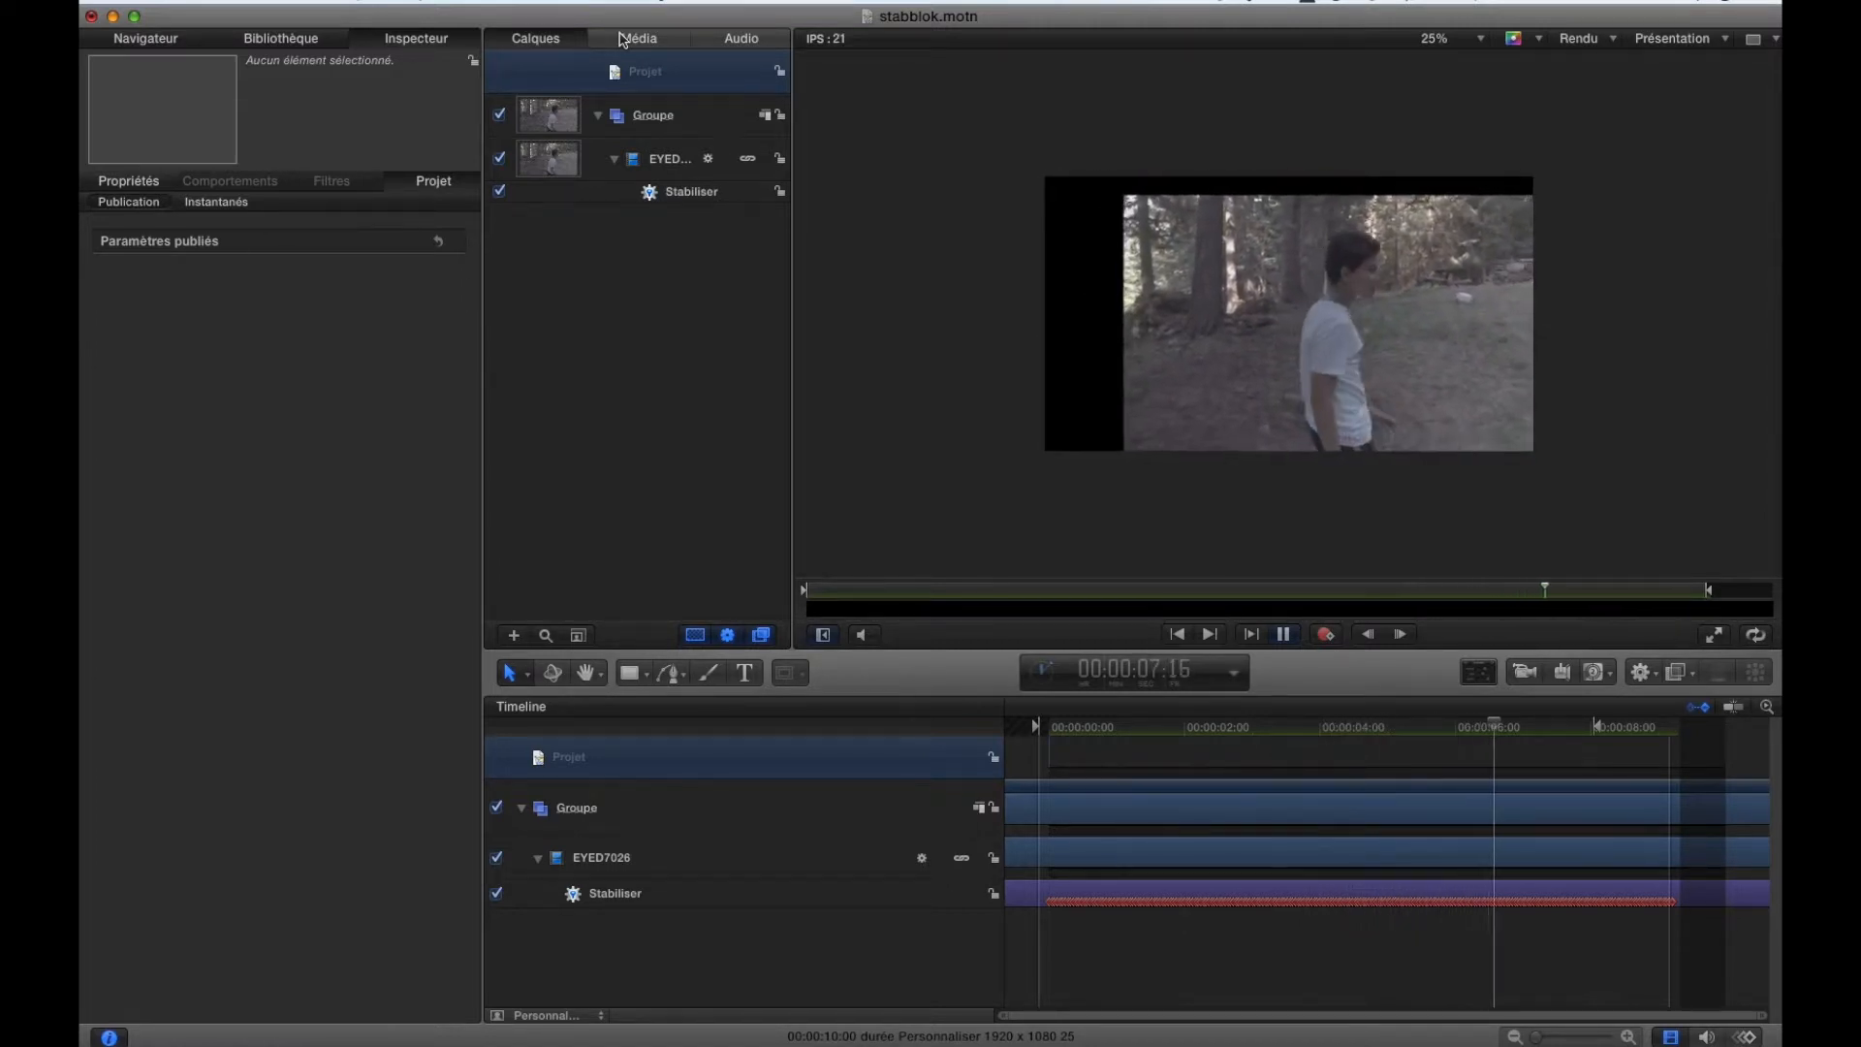
key(space)
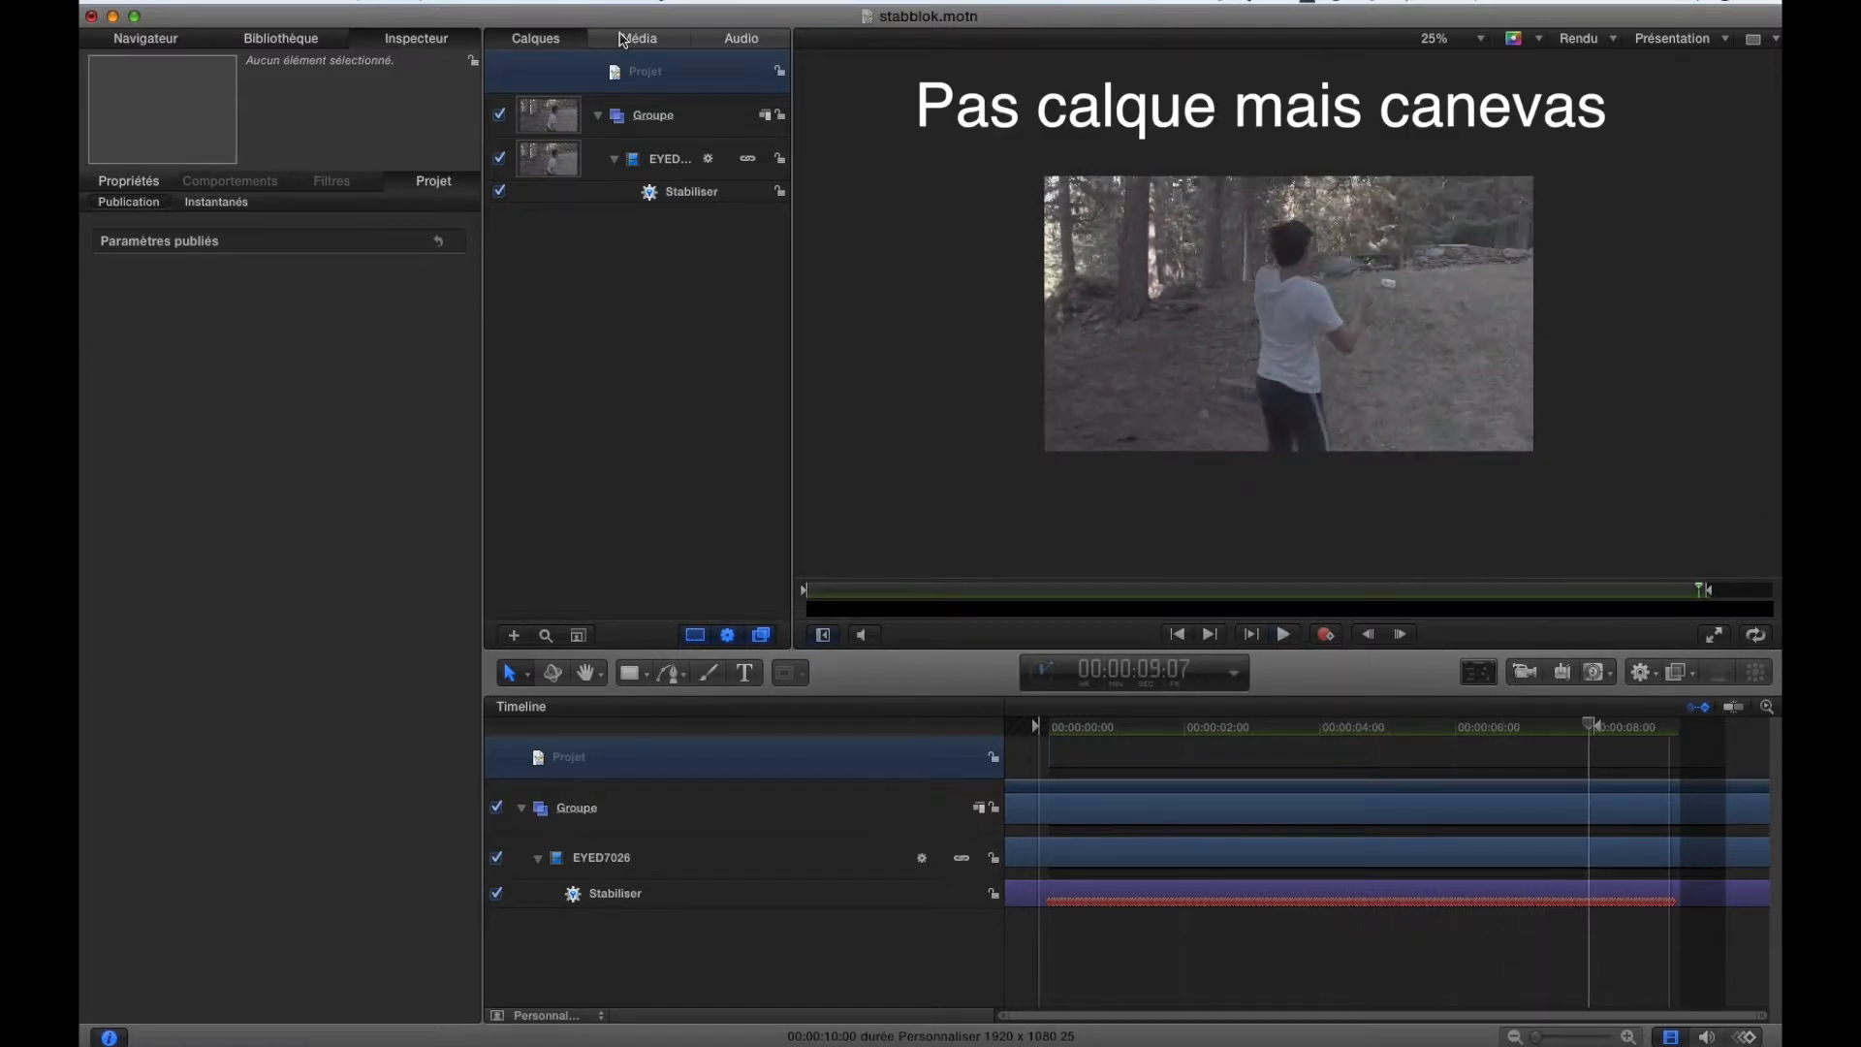
click(1177, 634)
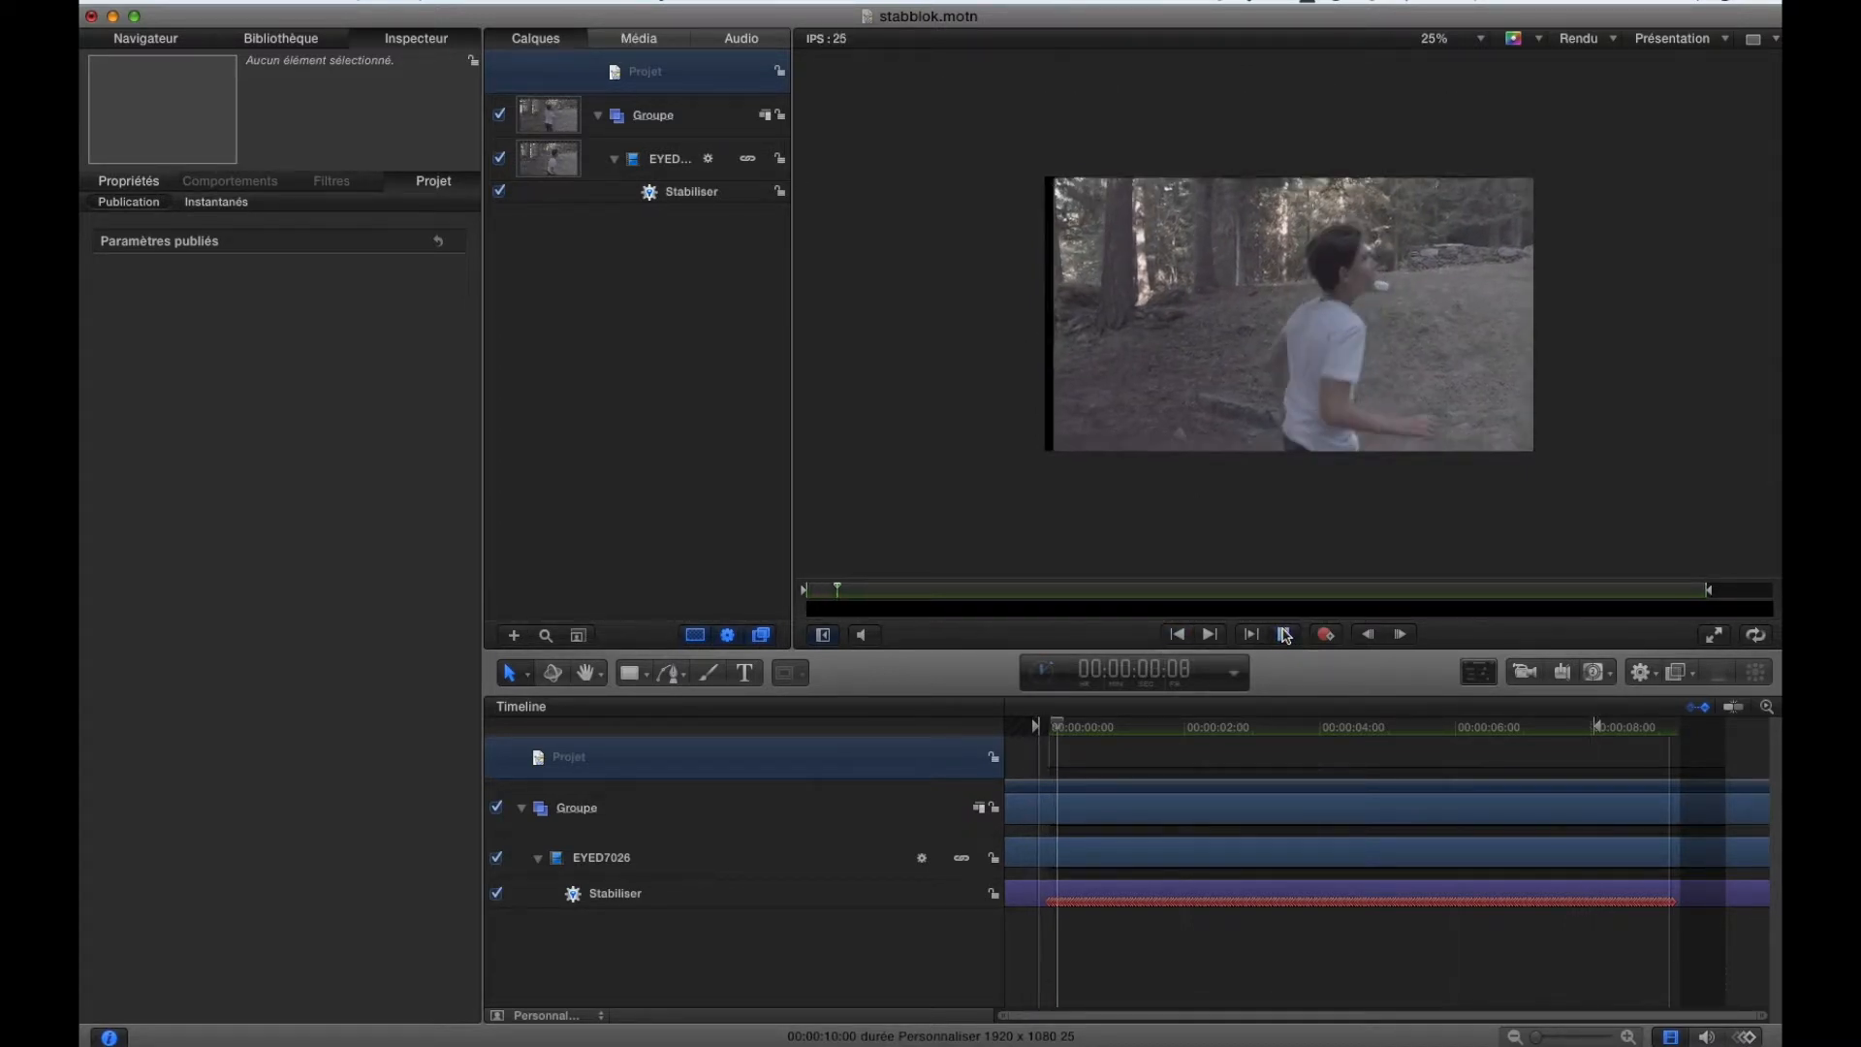
click(1178, 634)
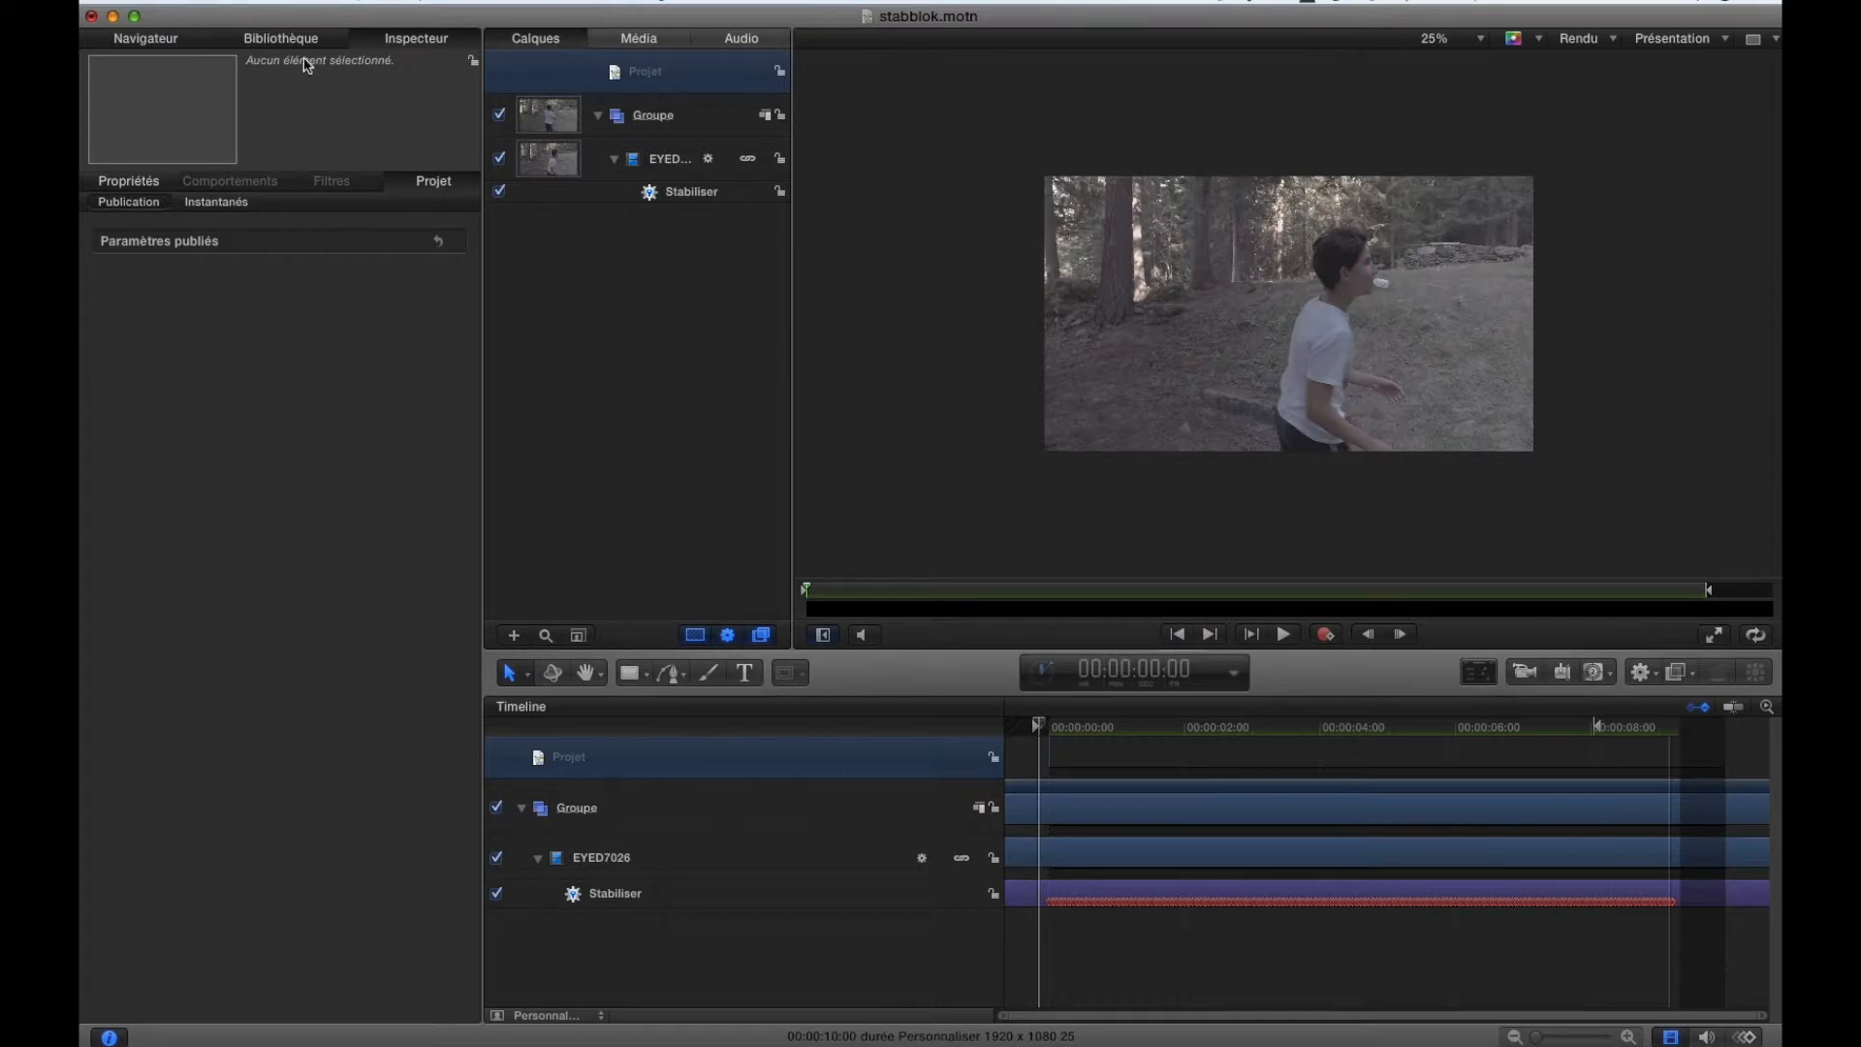
Scale Groupe up to about 139 % and play the clip to check for remaining black borders.
click(133, 183)
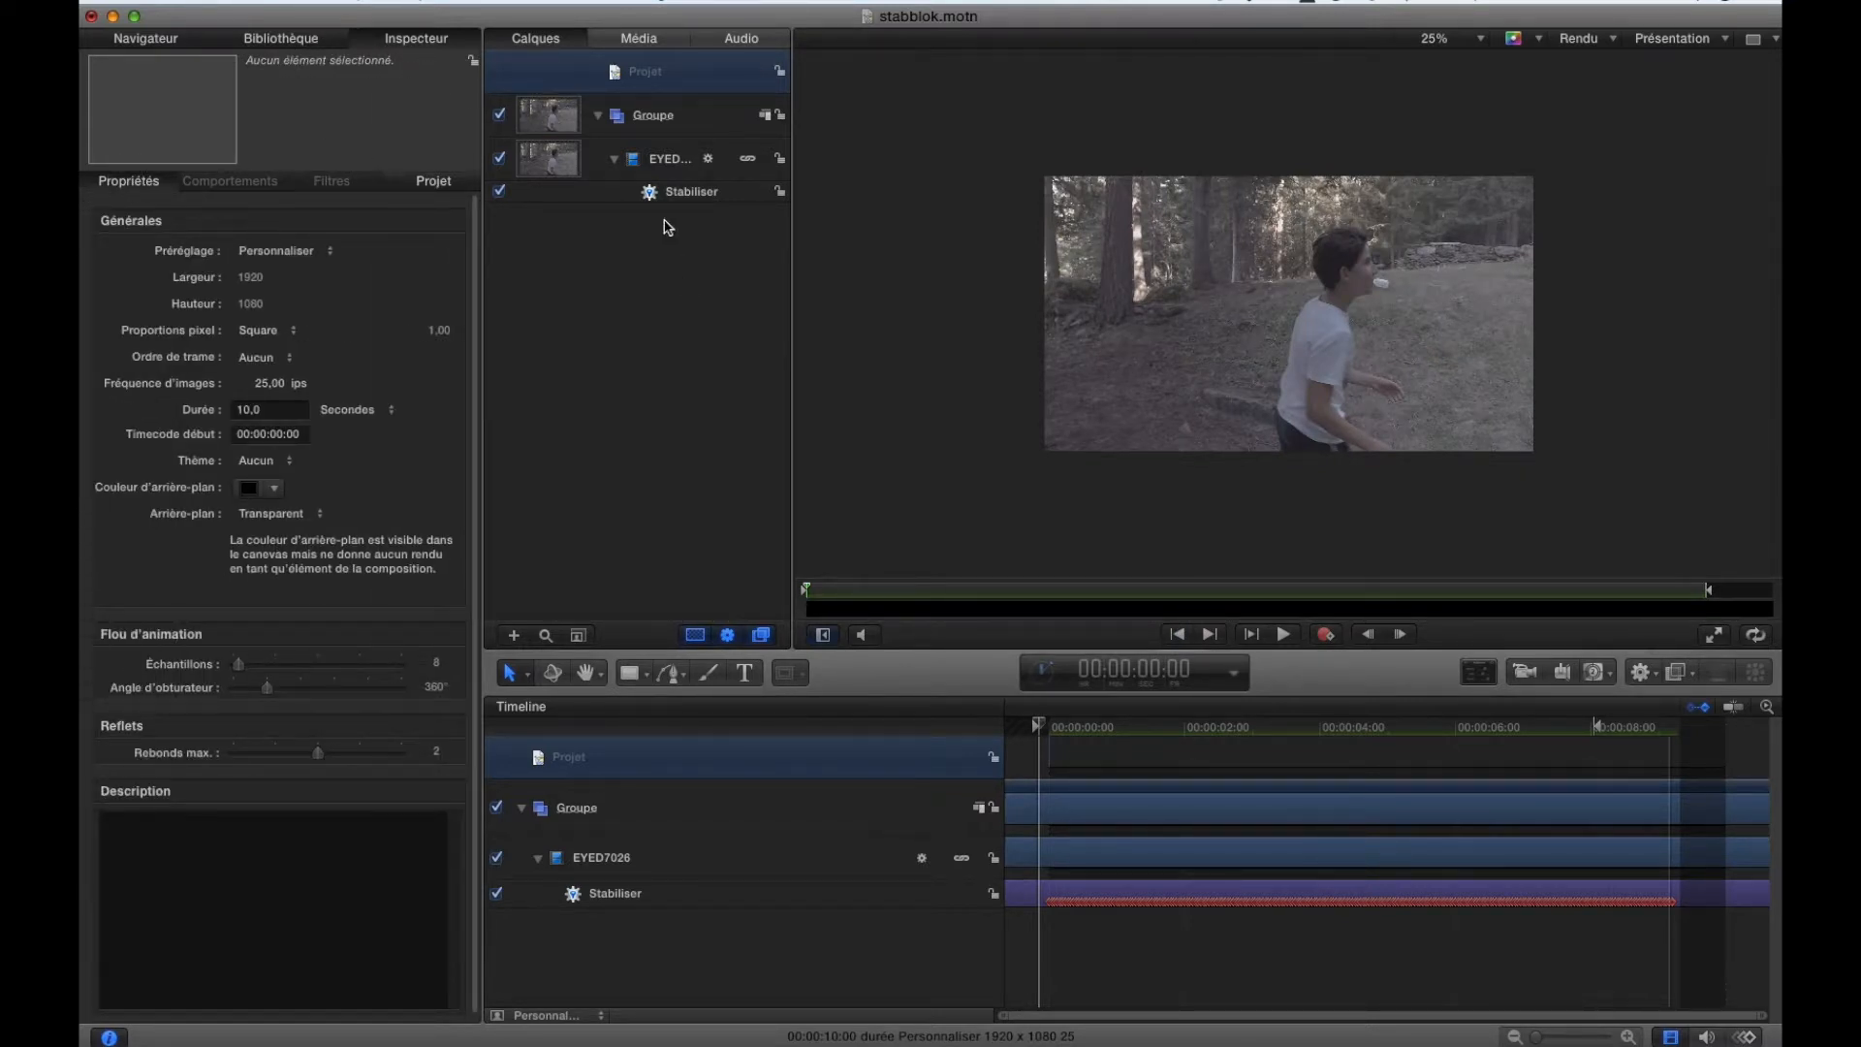
click(656, 123)
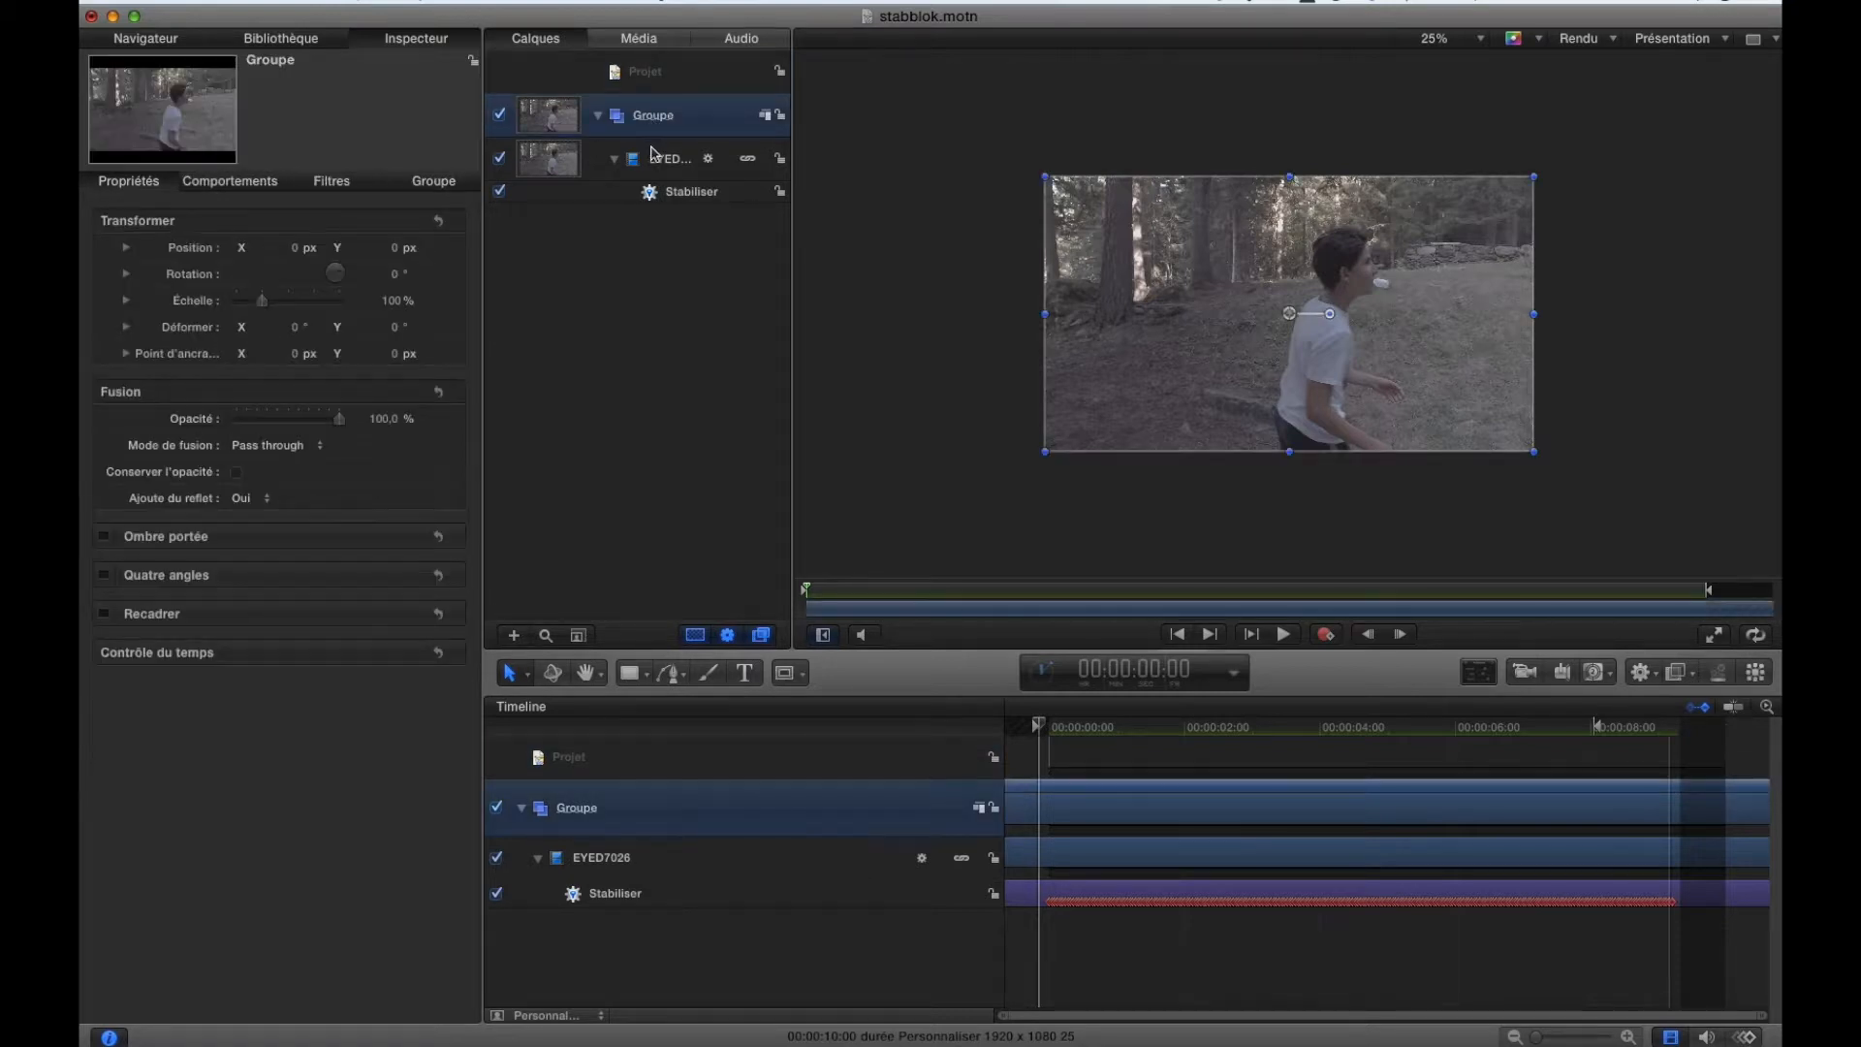
click(655, 163)
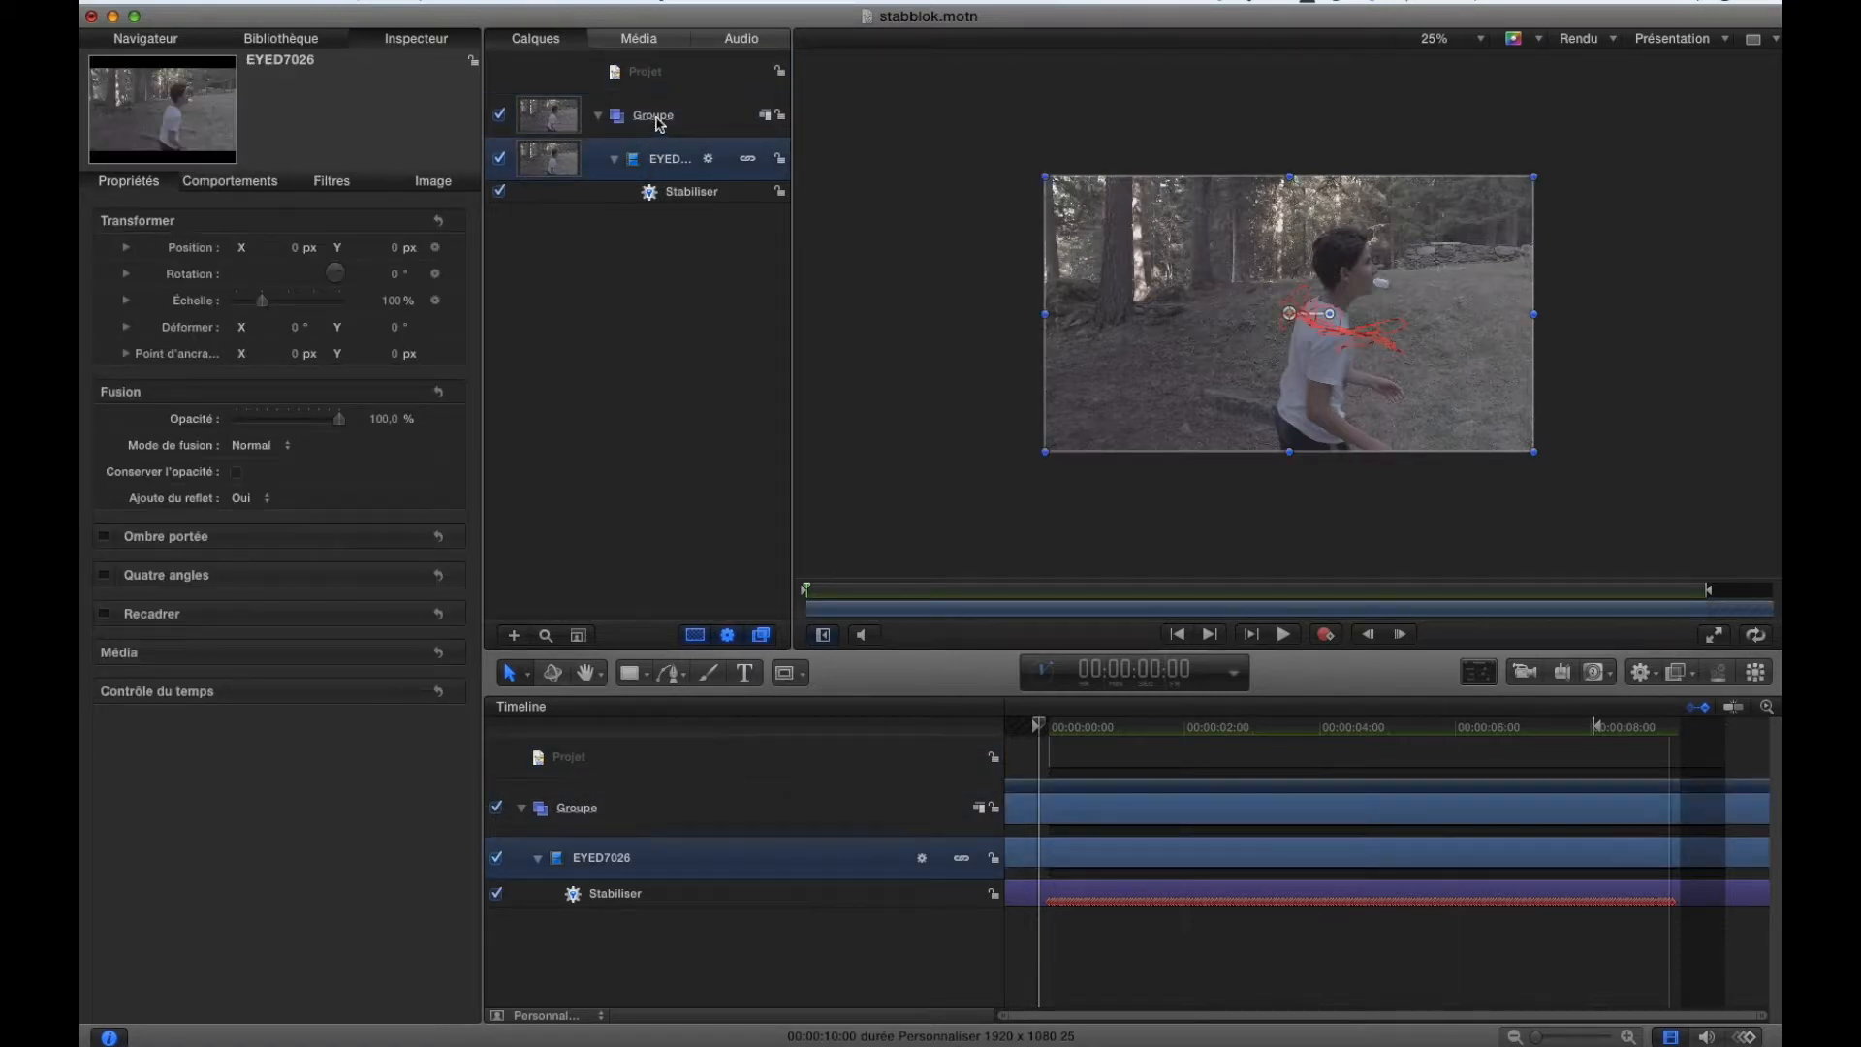
click(658, 118)
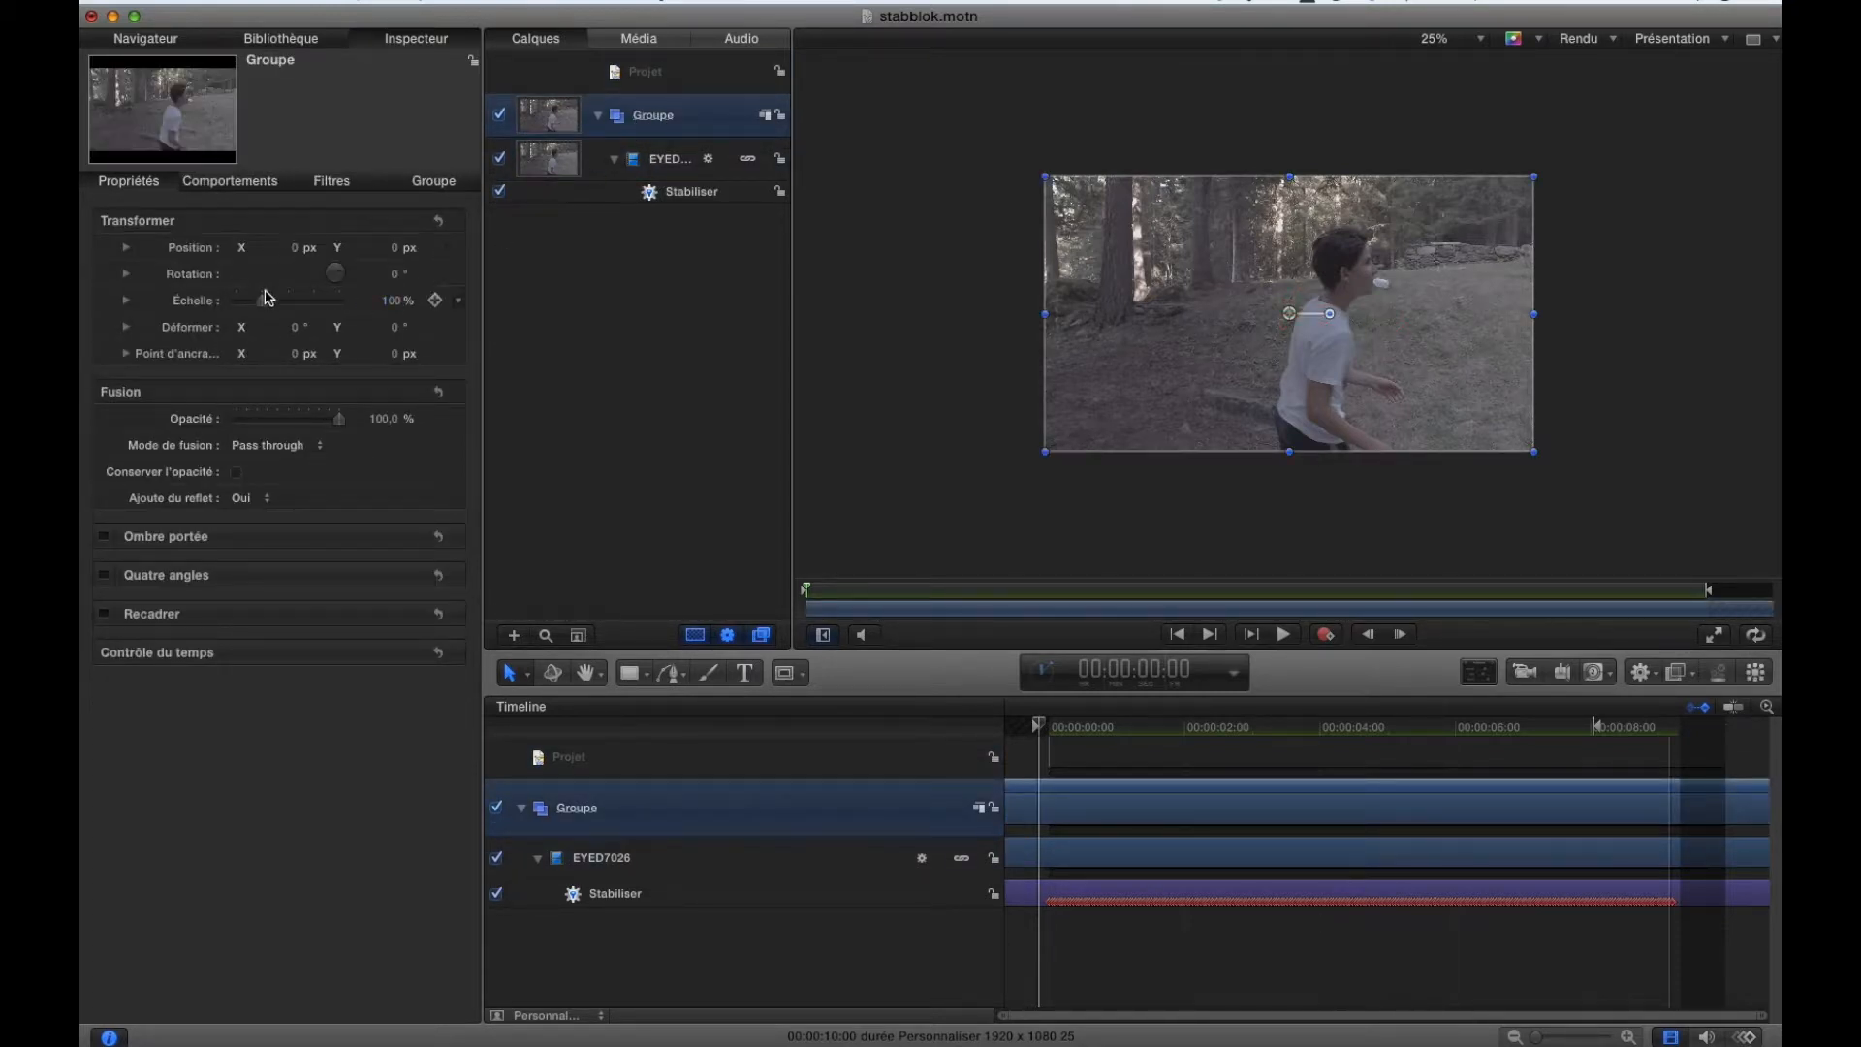
drag(262, 306, 272, 302)
key(space)
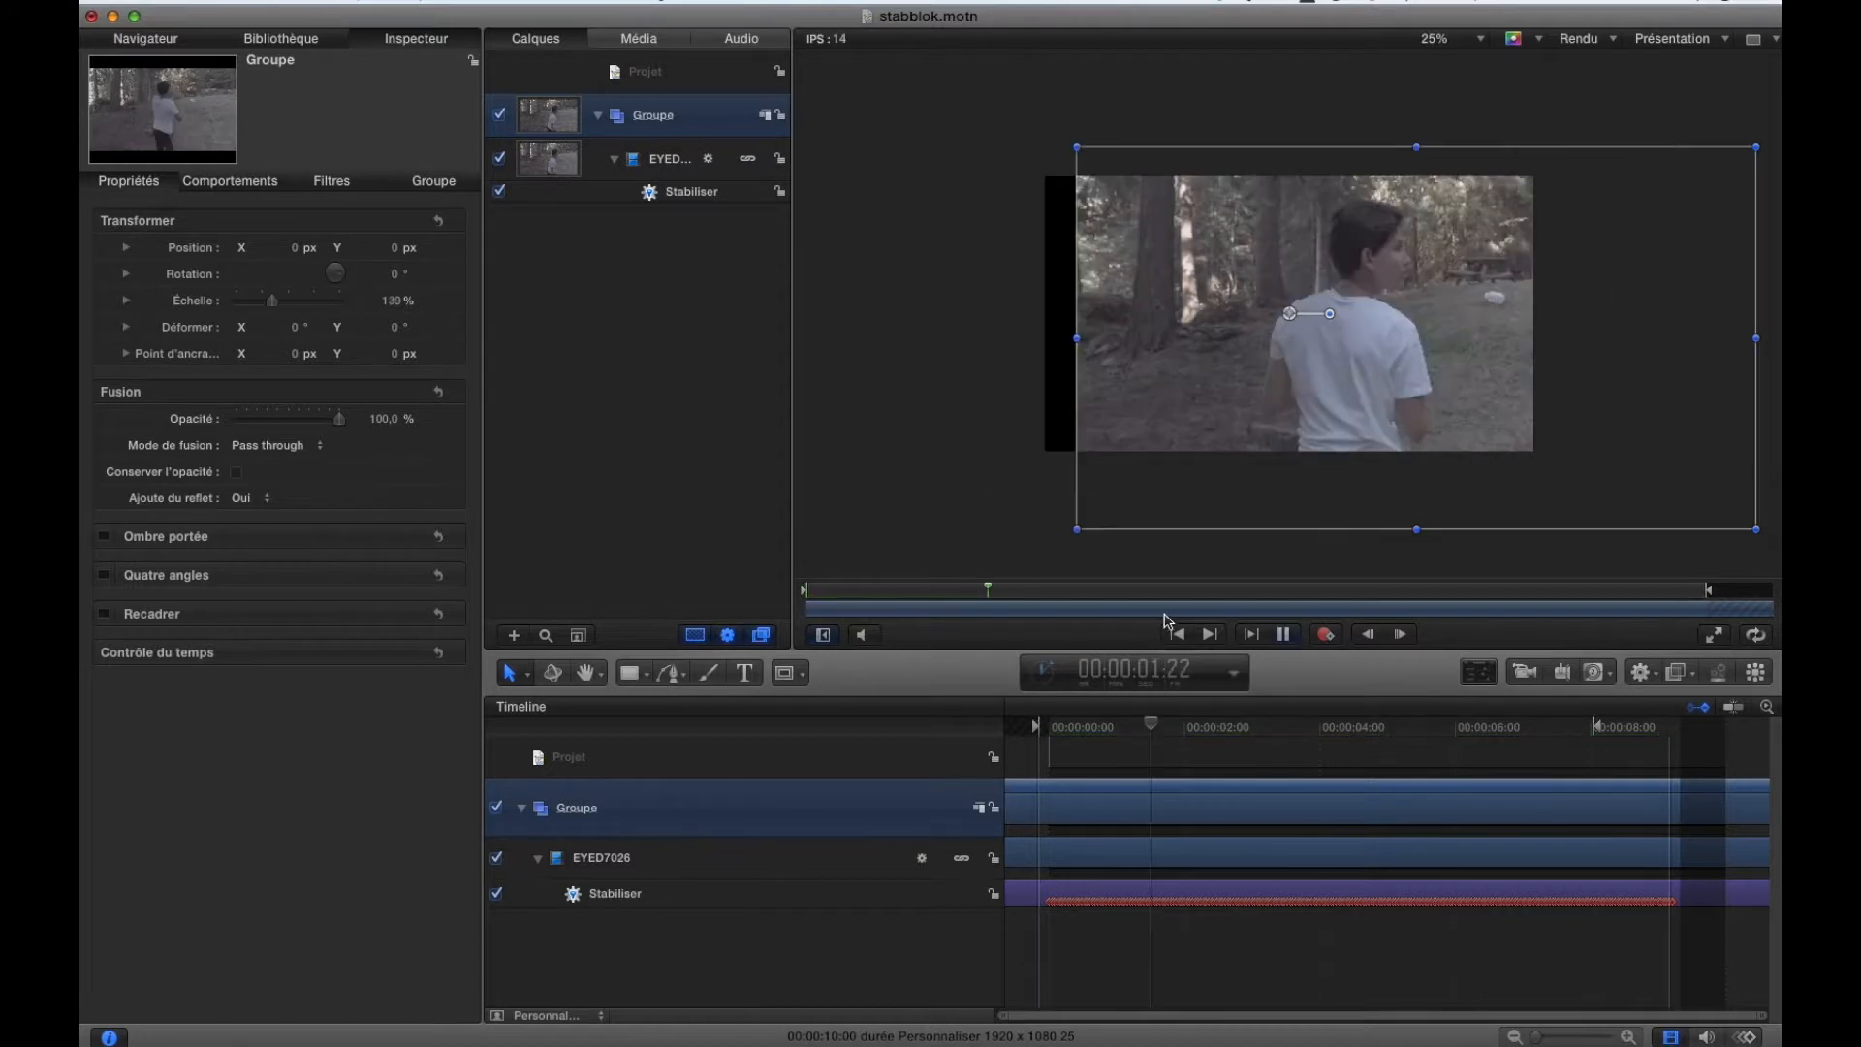
click(1283, 634)
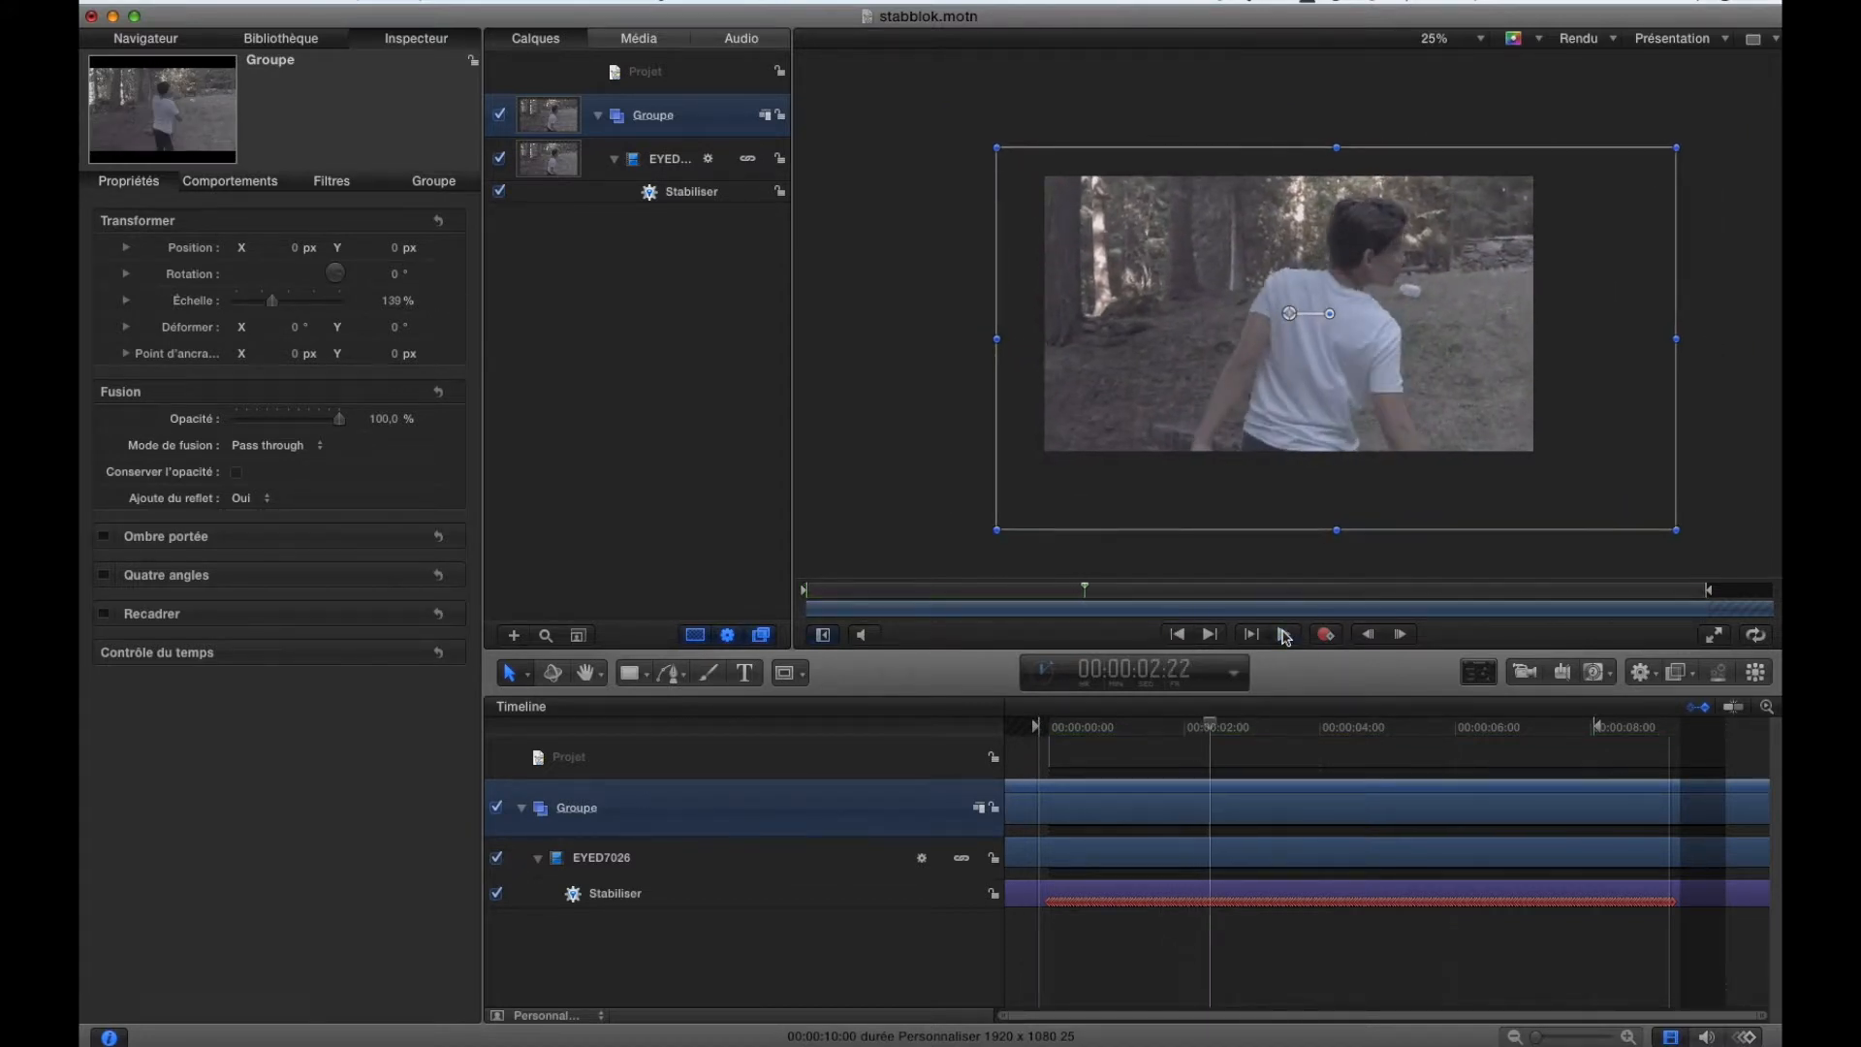
Scale Groupe to 200 %, move it to X -360.6 px and Y -132.5 px to cover the black borders, and play the clip.
click(659, 73)
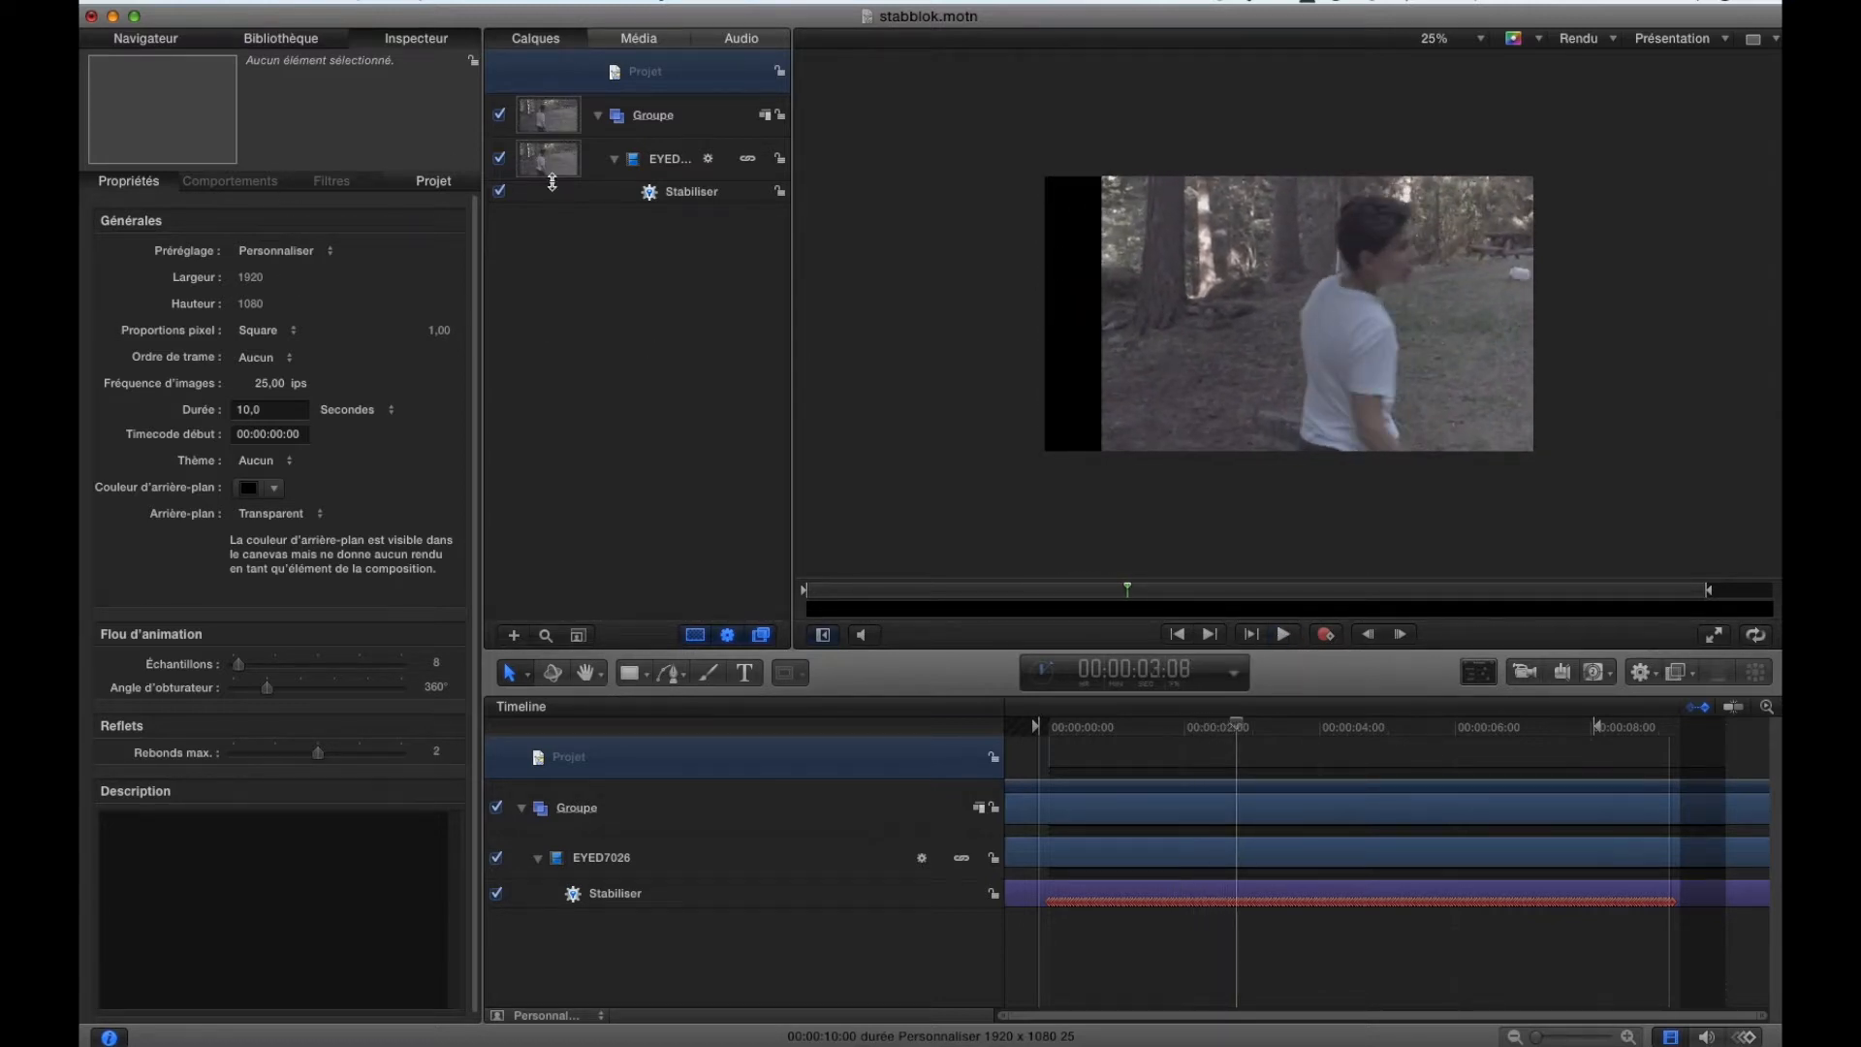
click(634, 117)
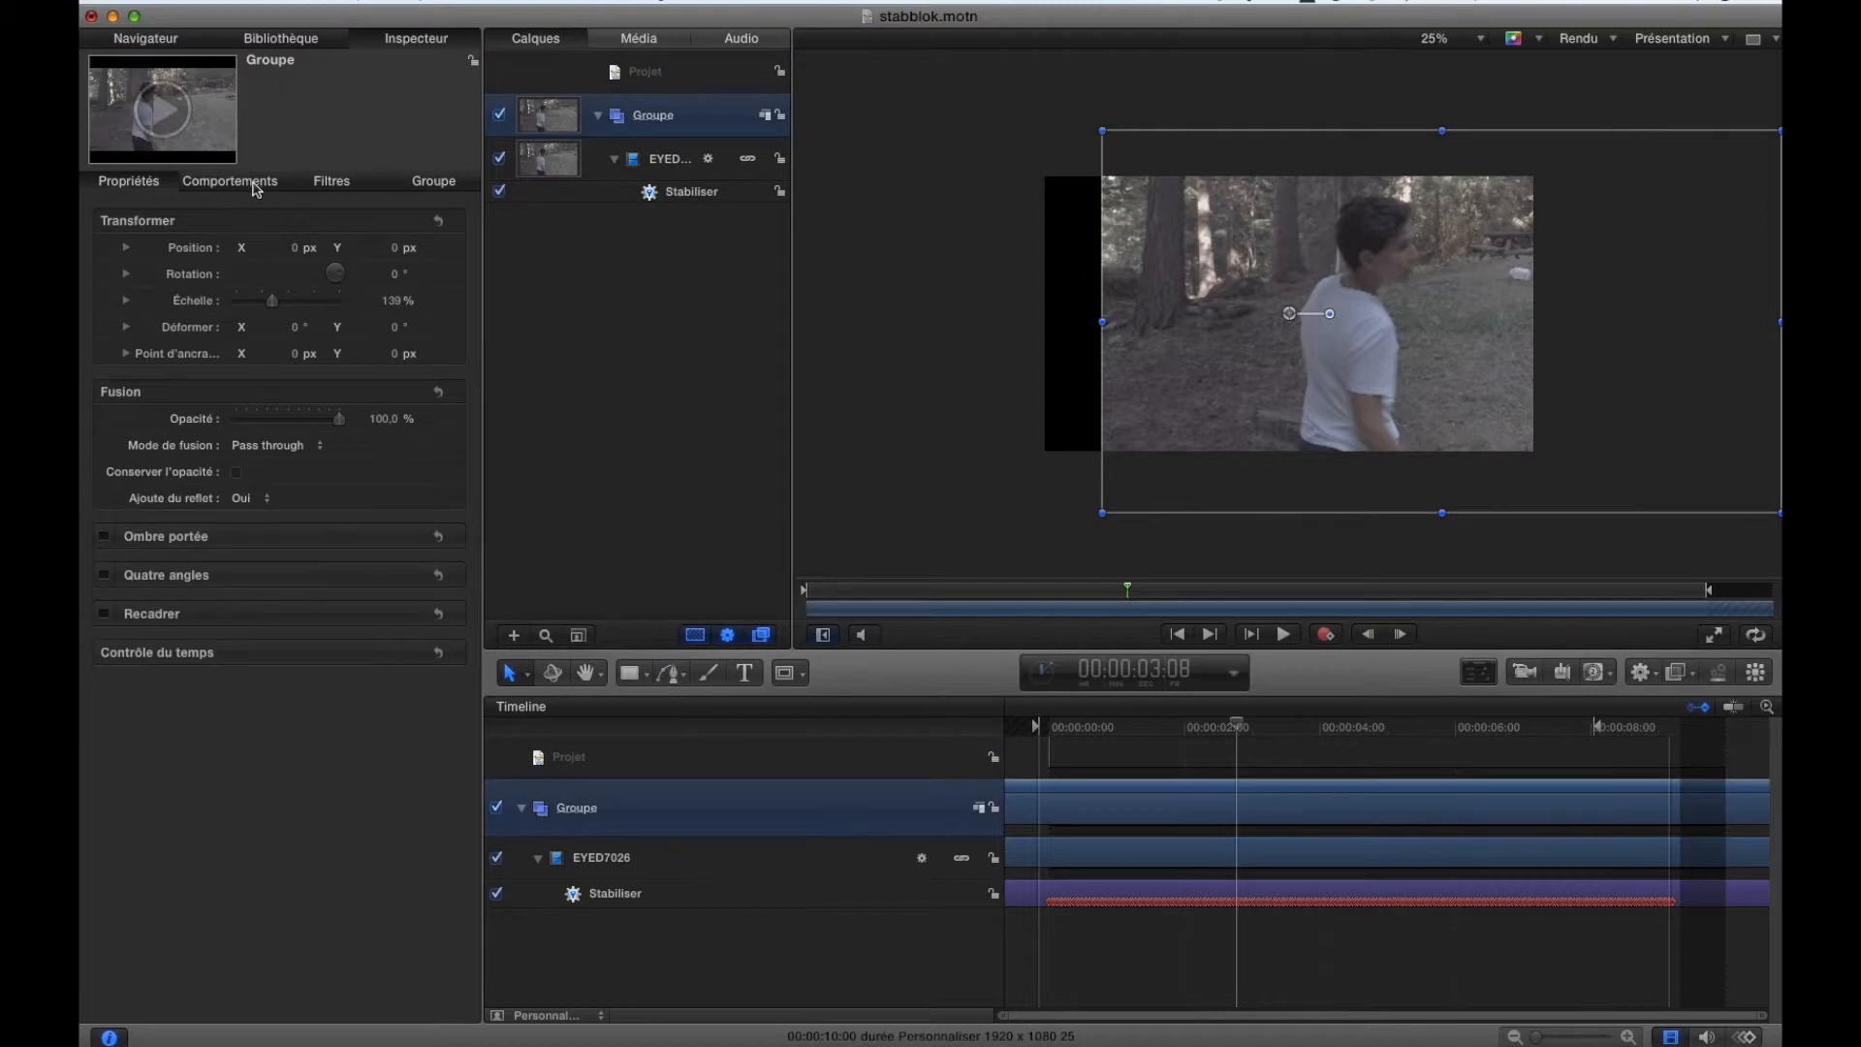
click(1283, 635)
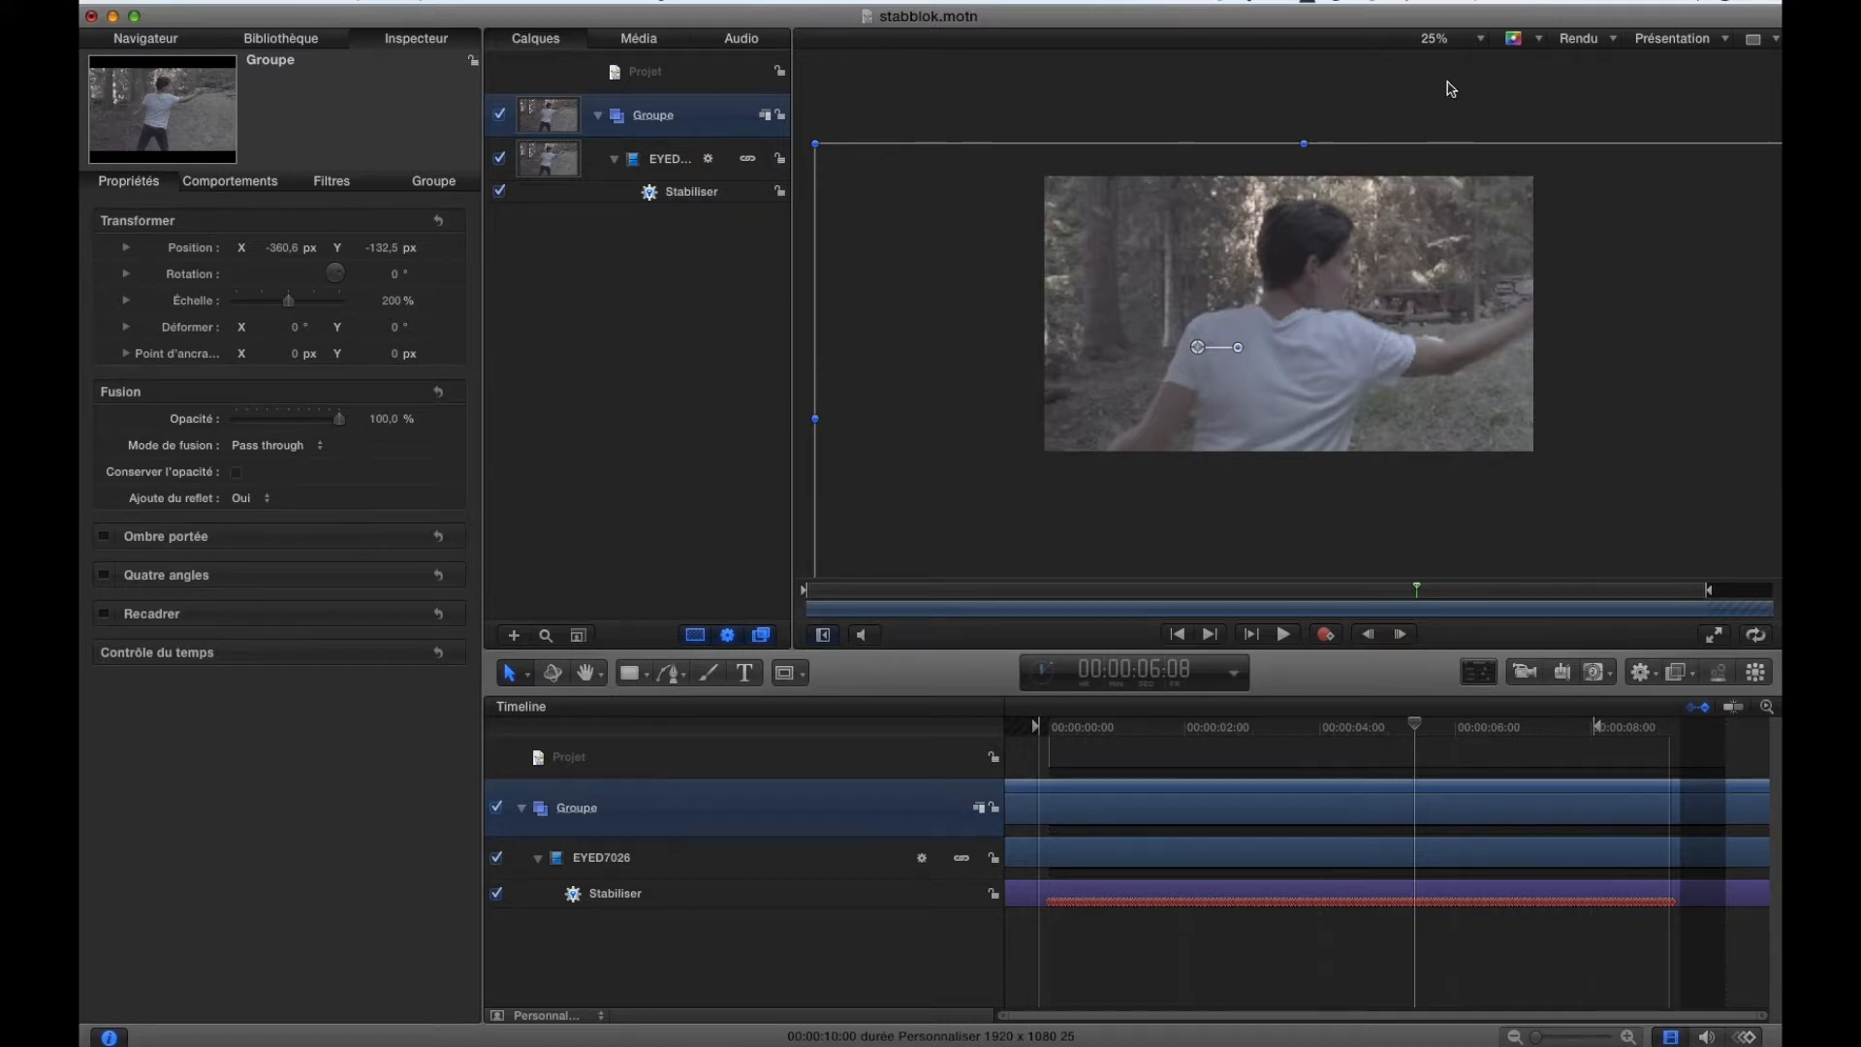
Inspect the enlarged image's quality at 100 % canvas zoom, and return to the fitted view.
click(1432, 40)
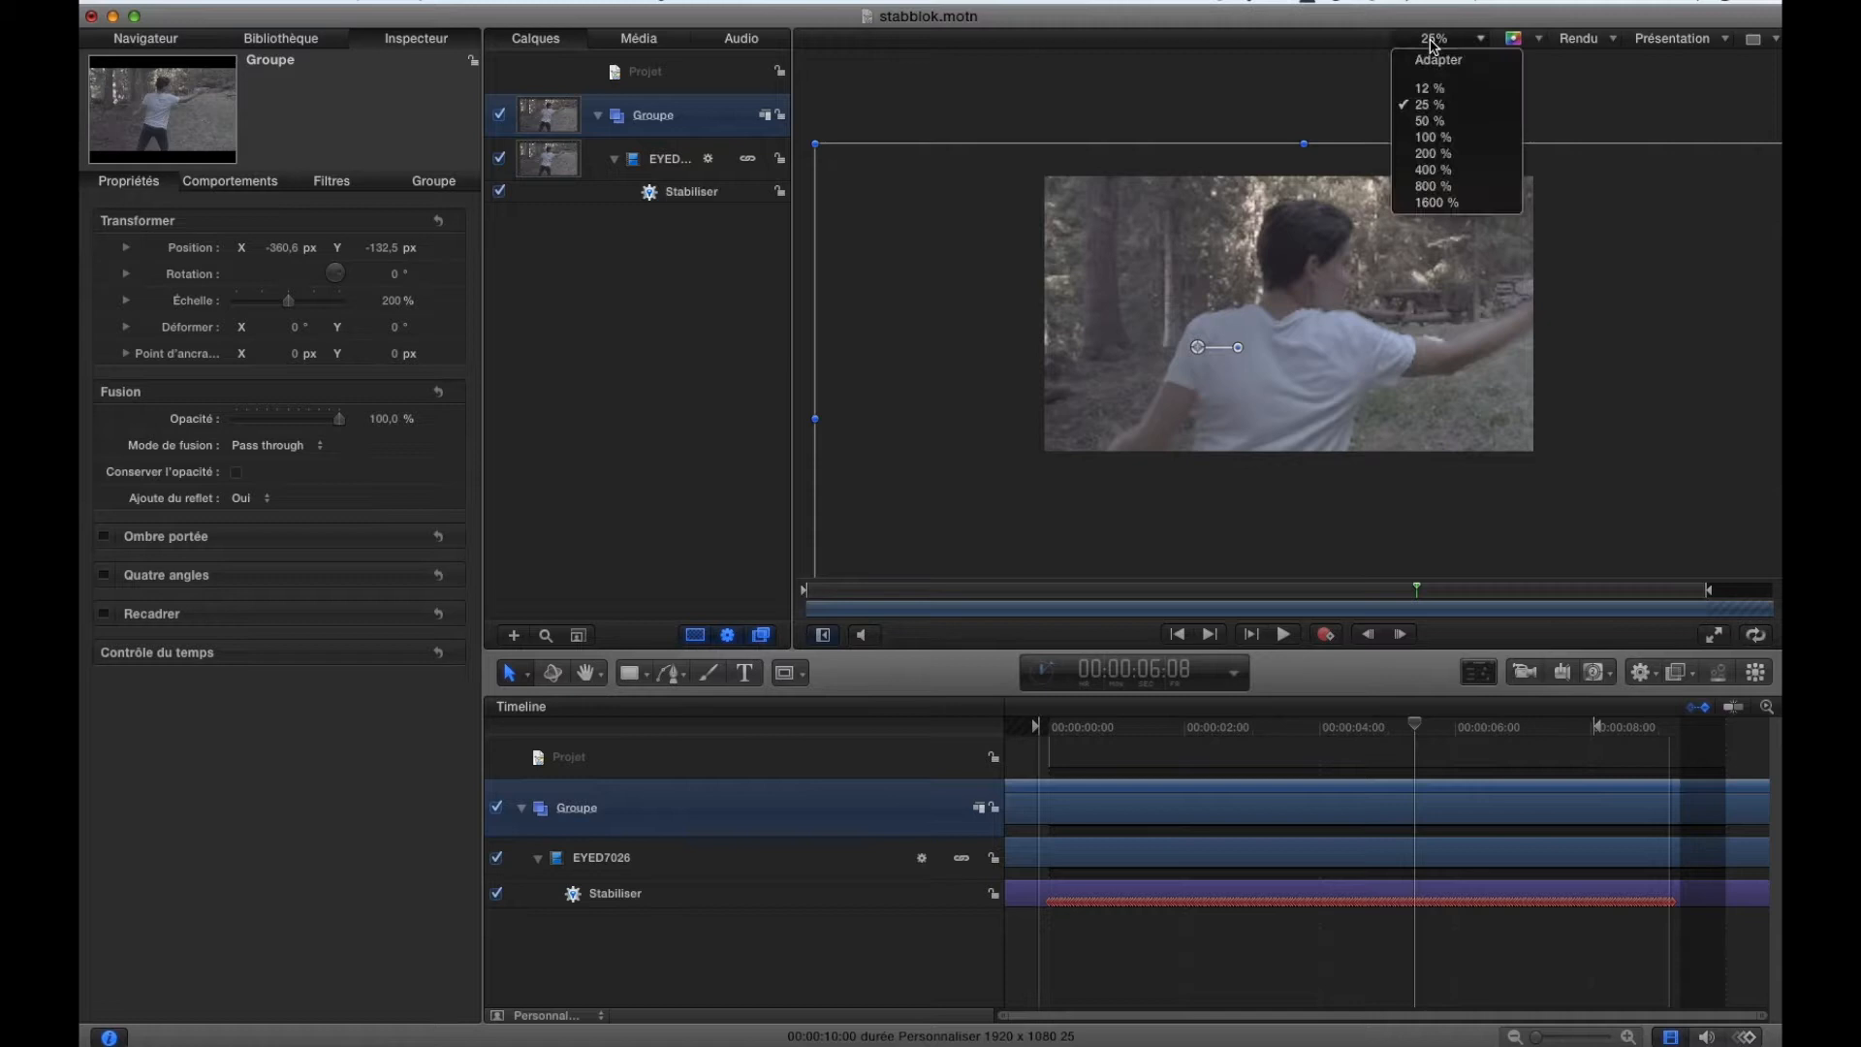
click(1434, 137)
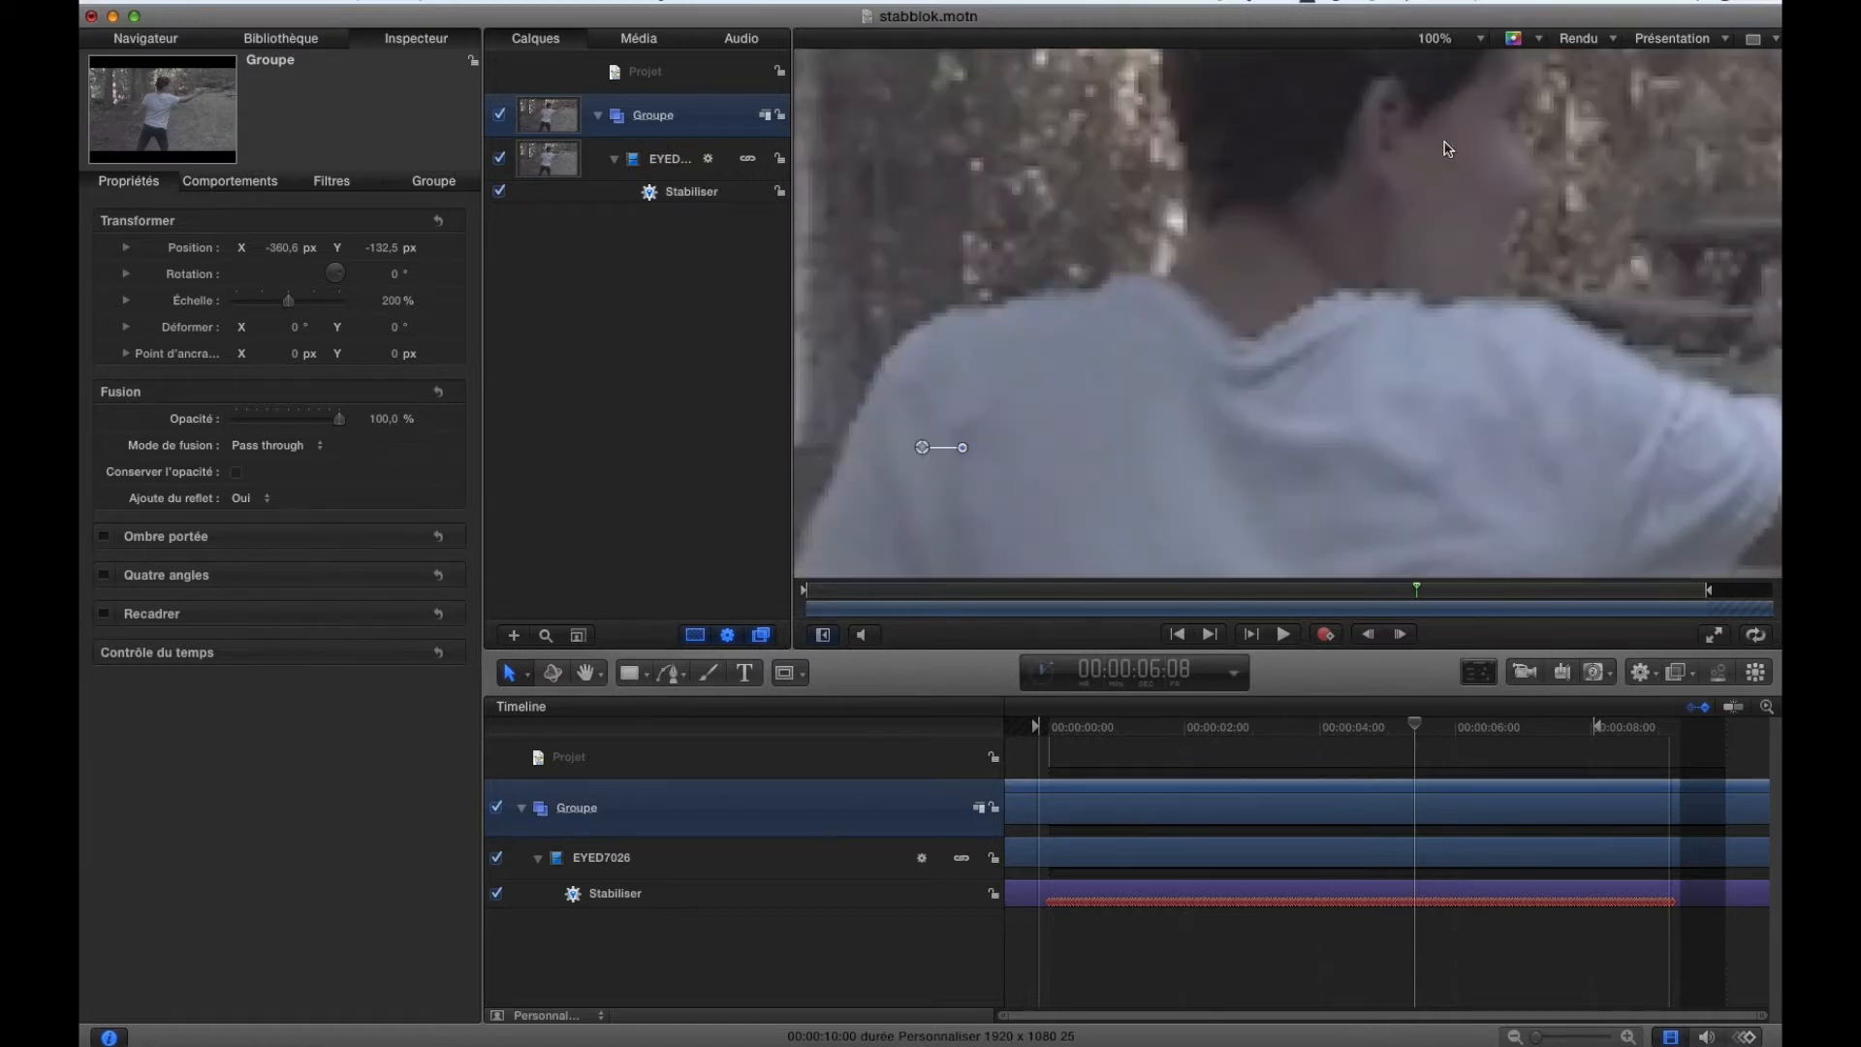
click(1428, 42)
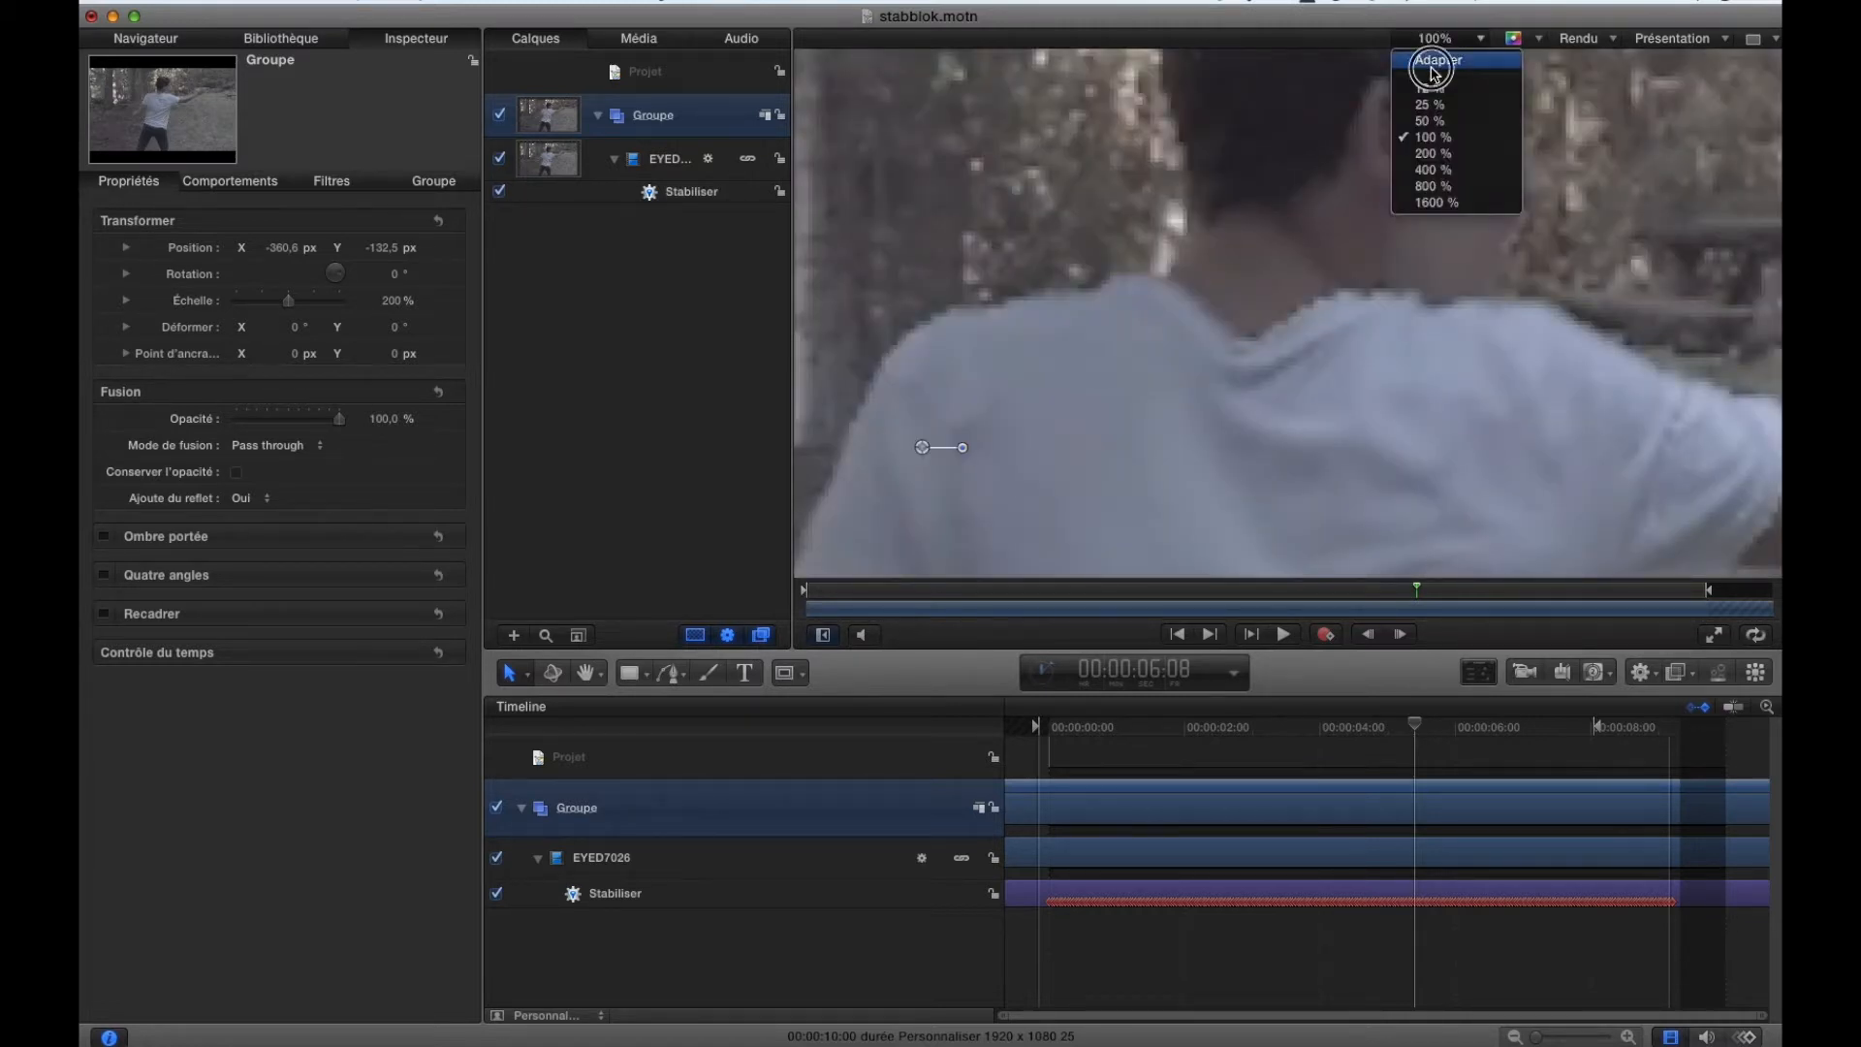
click(1432, 68)
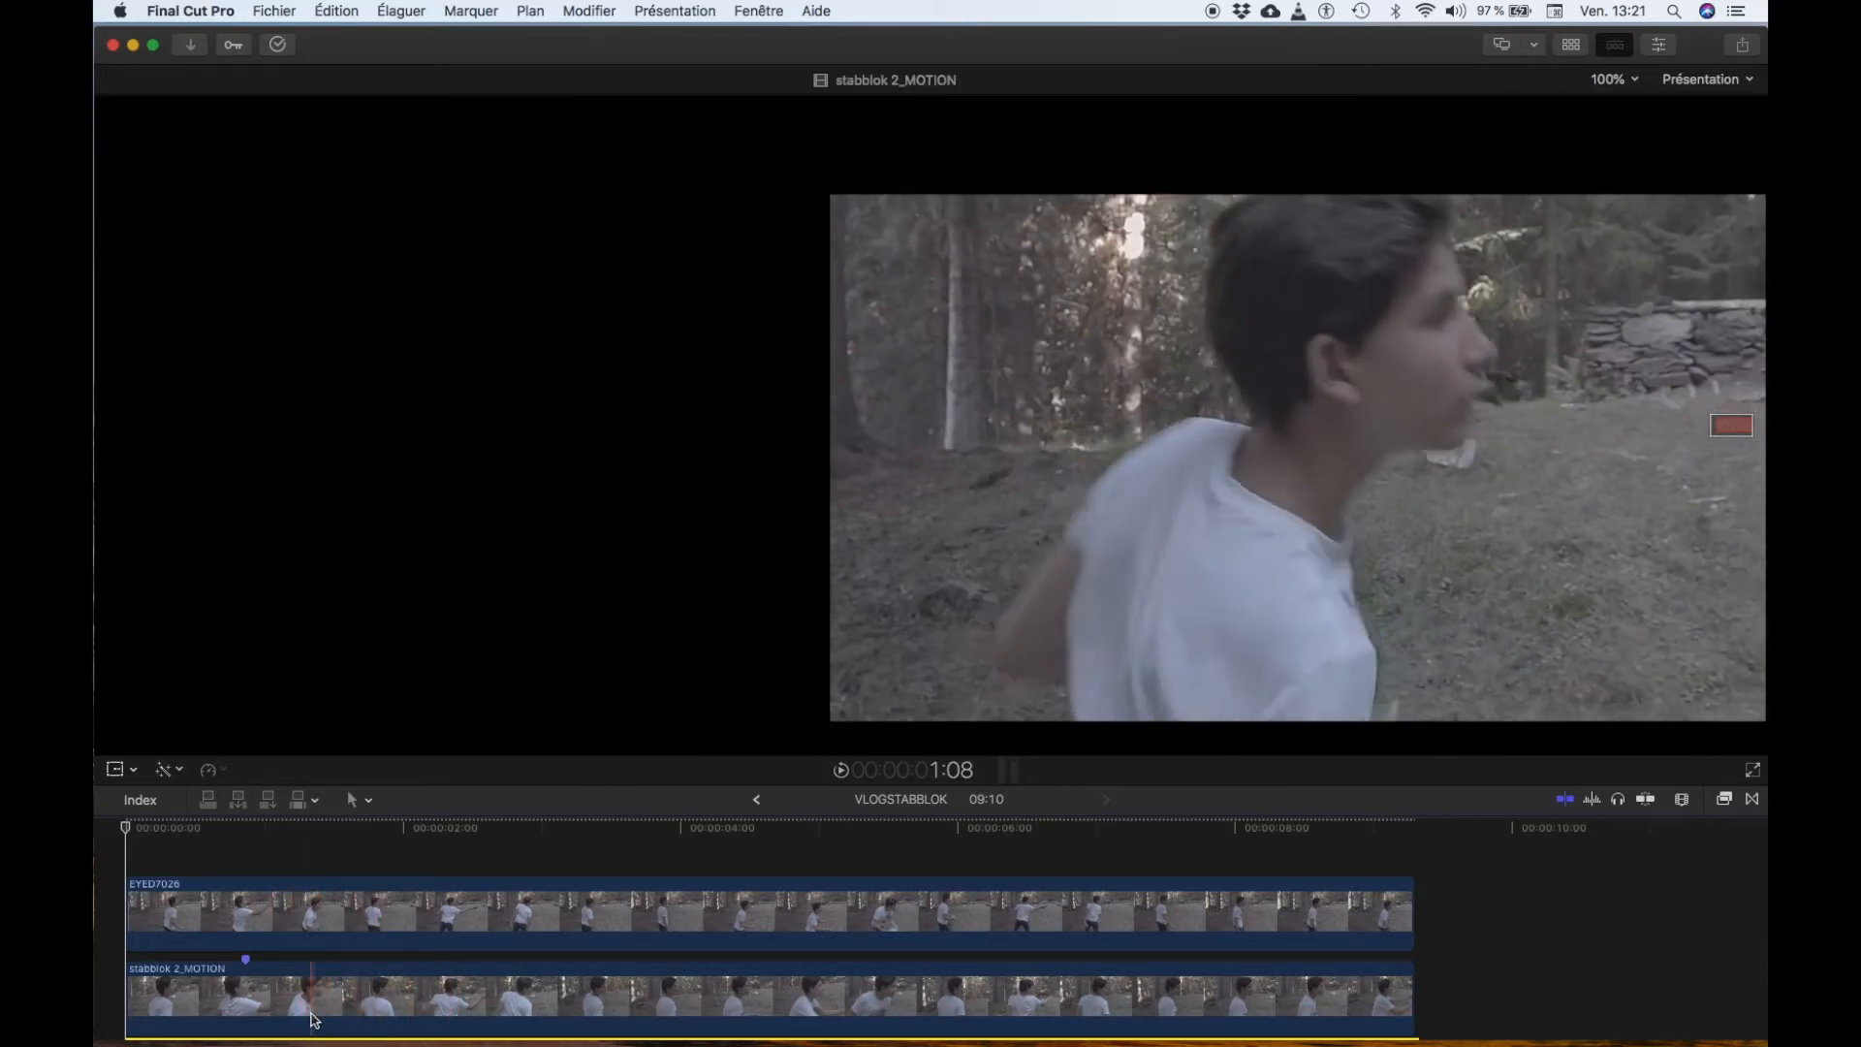
In Final Cut Pro, play the VLOGSTABBLOK timeline repeatedly, including from the start, to compare the original clip with the stabilized one at the ear.
key(space)
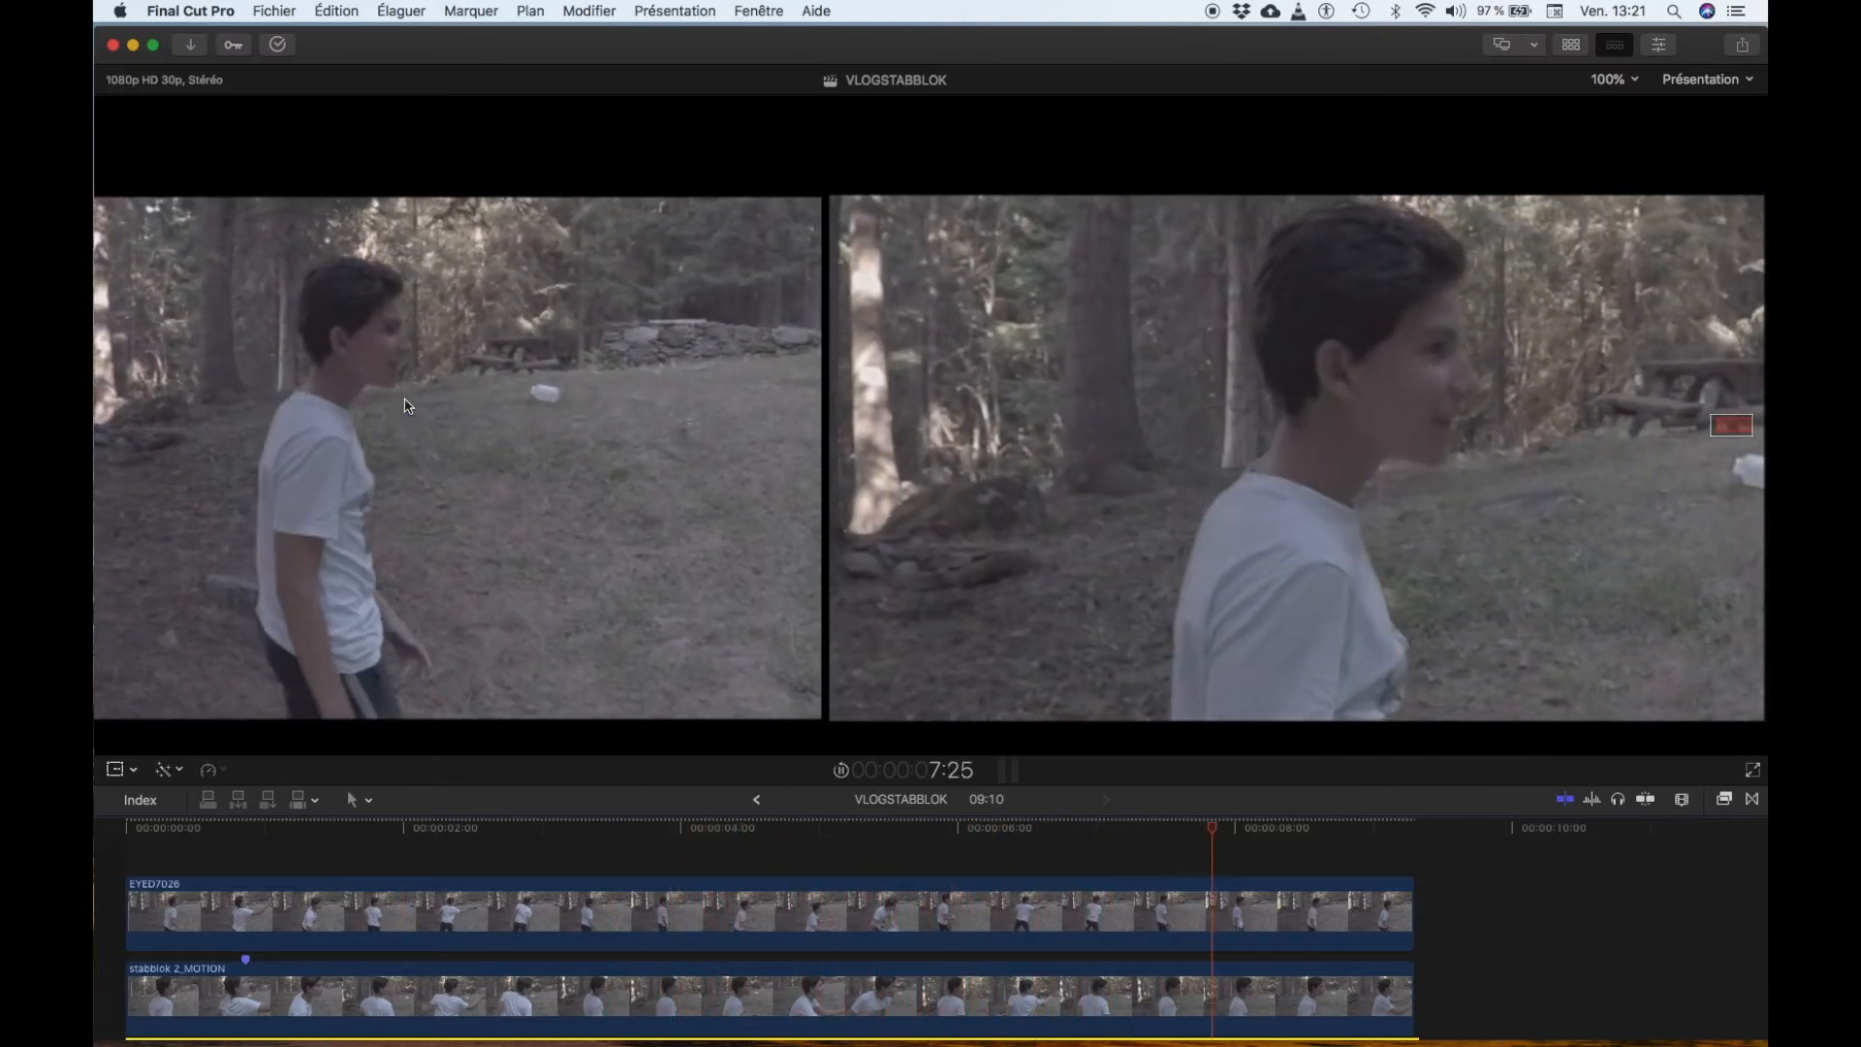
key(space)
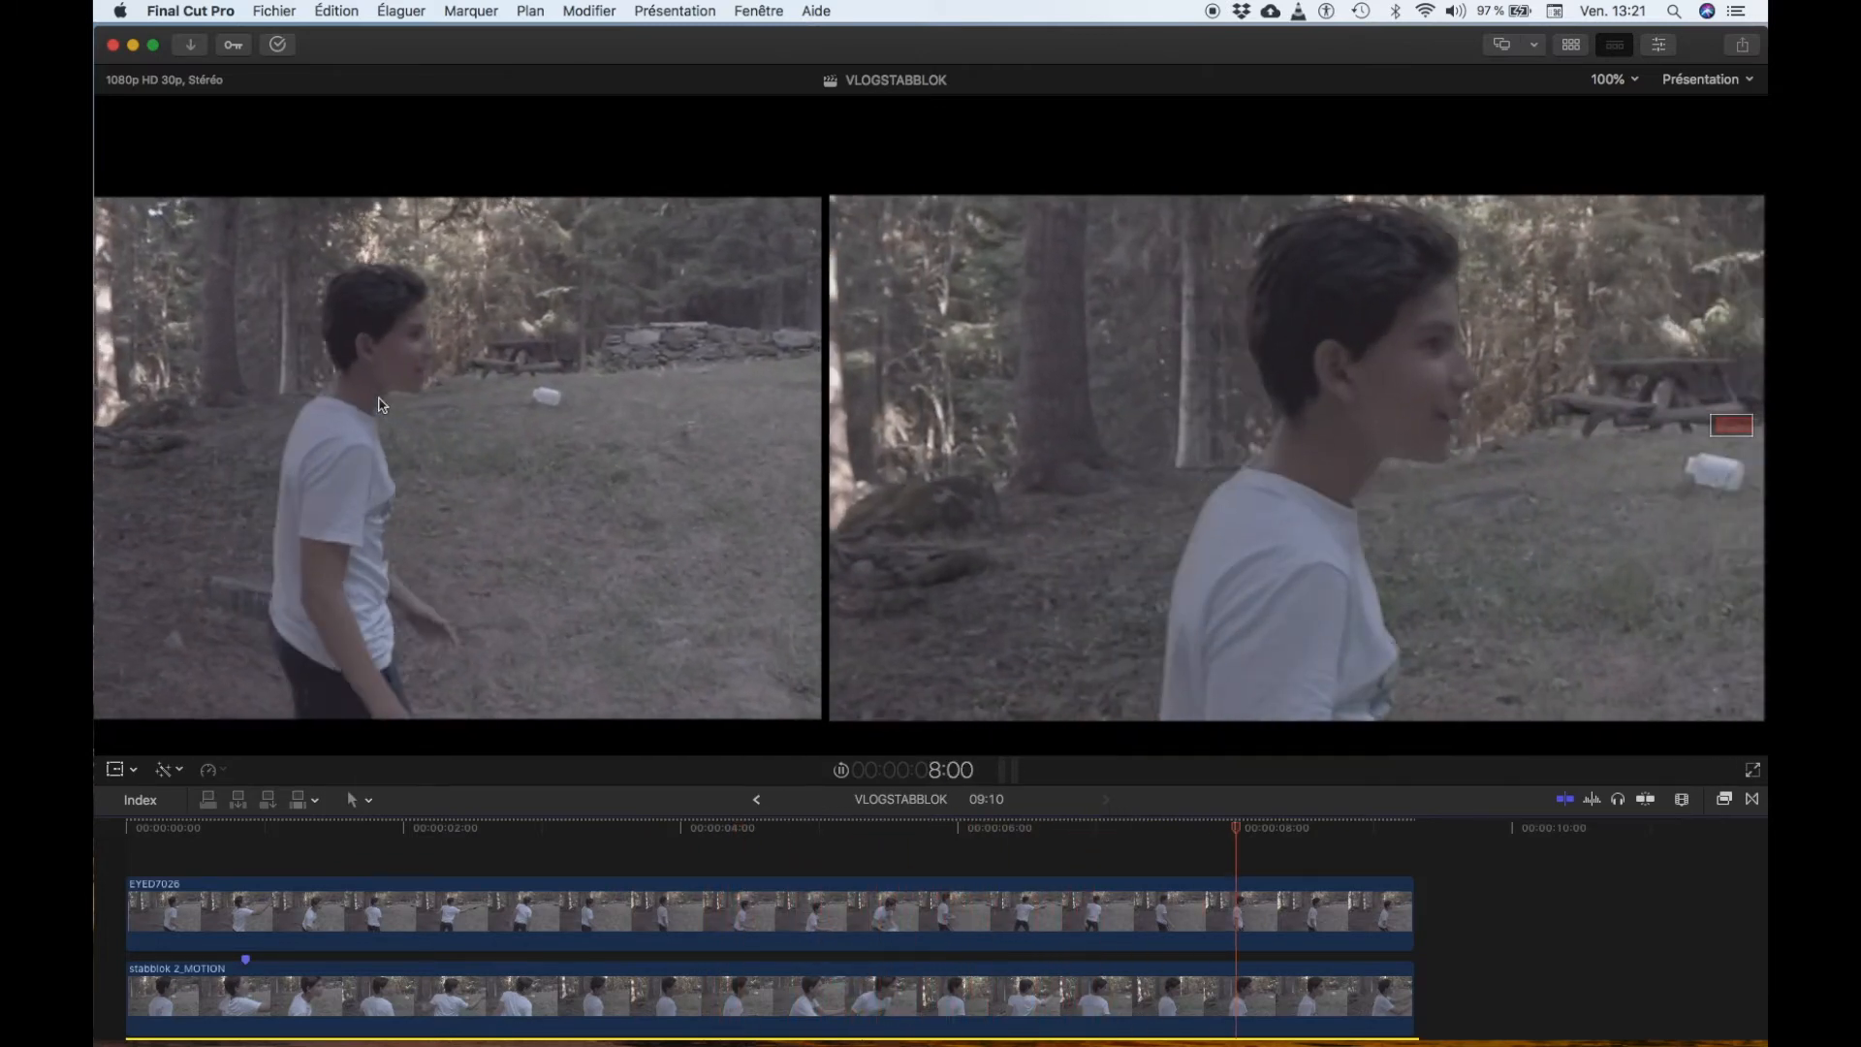
key(space)
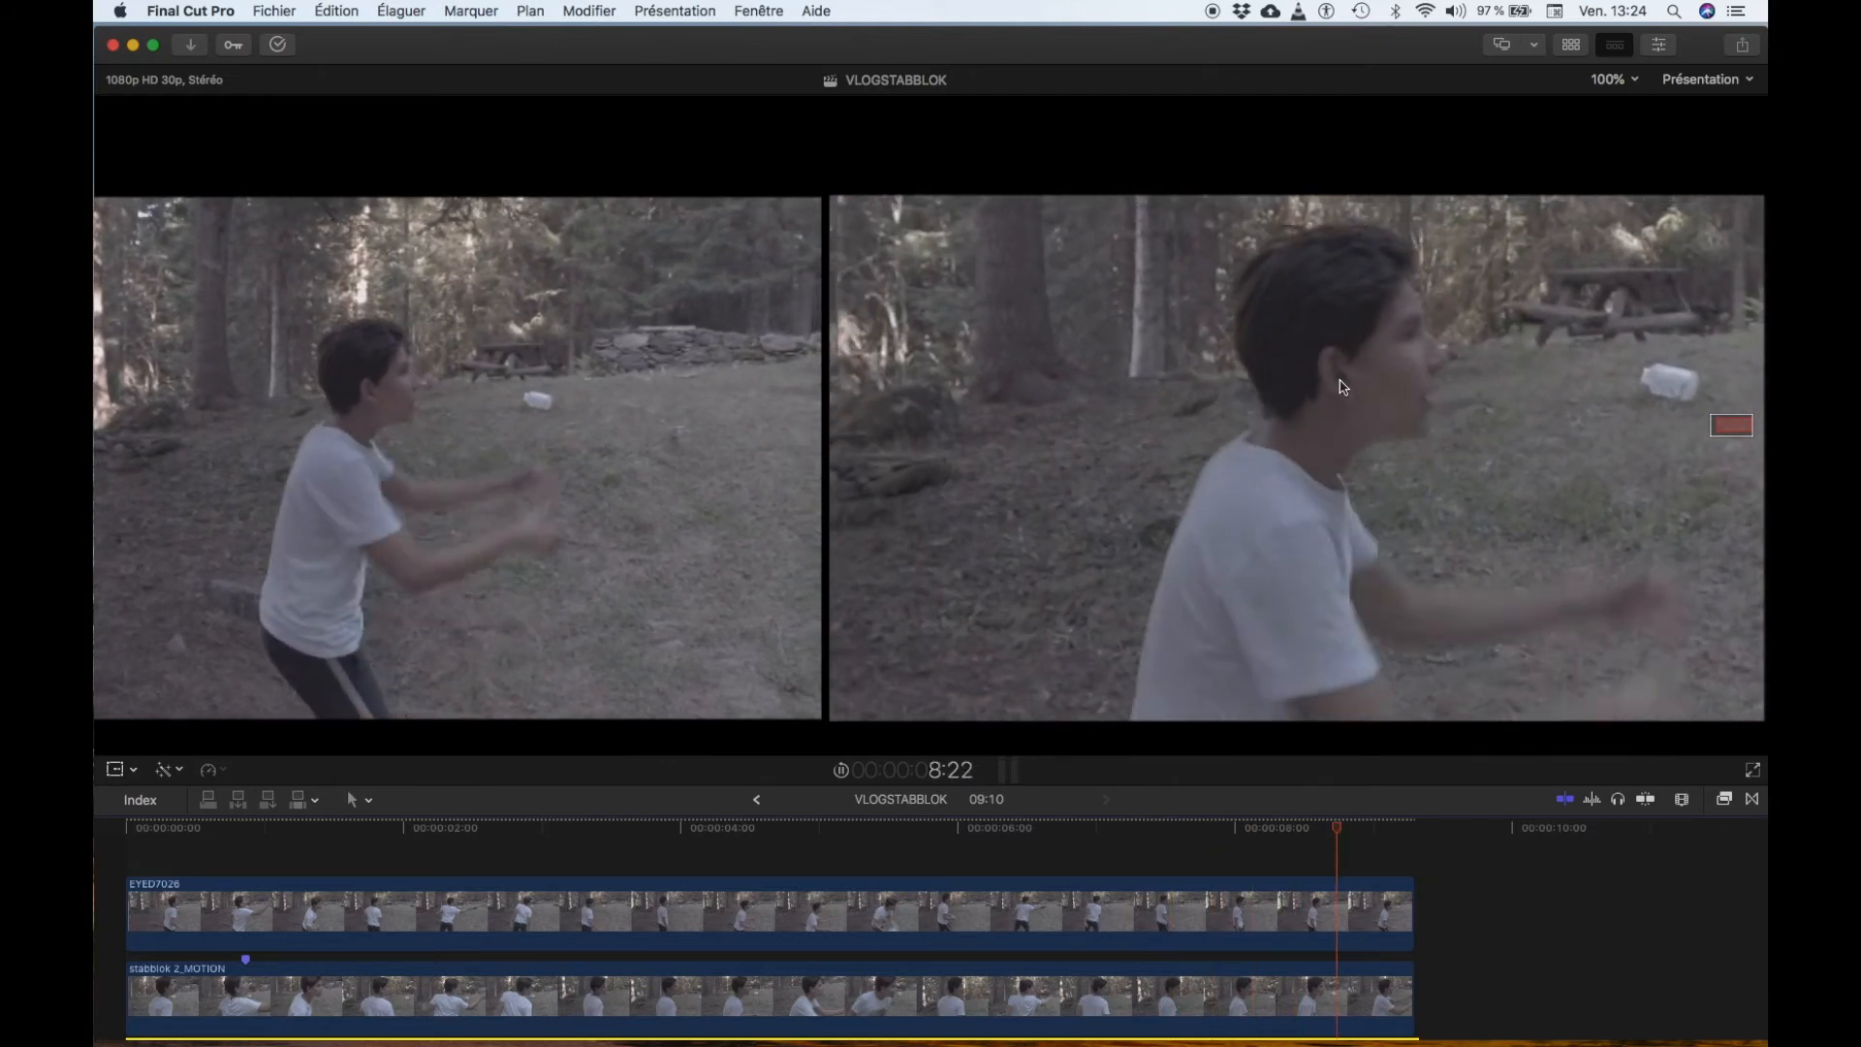
key(space)
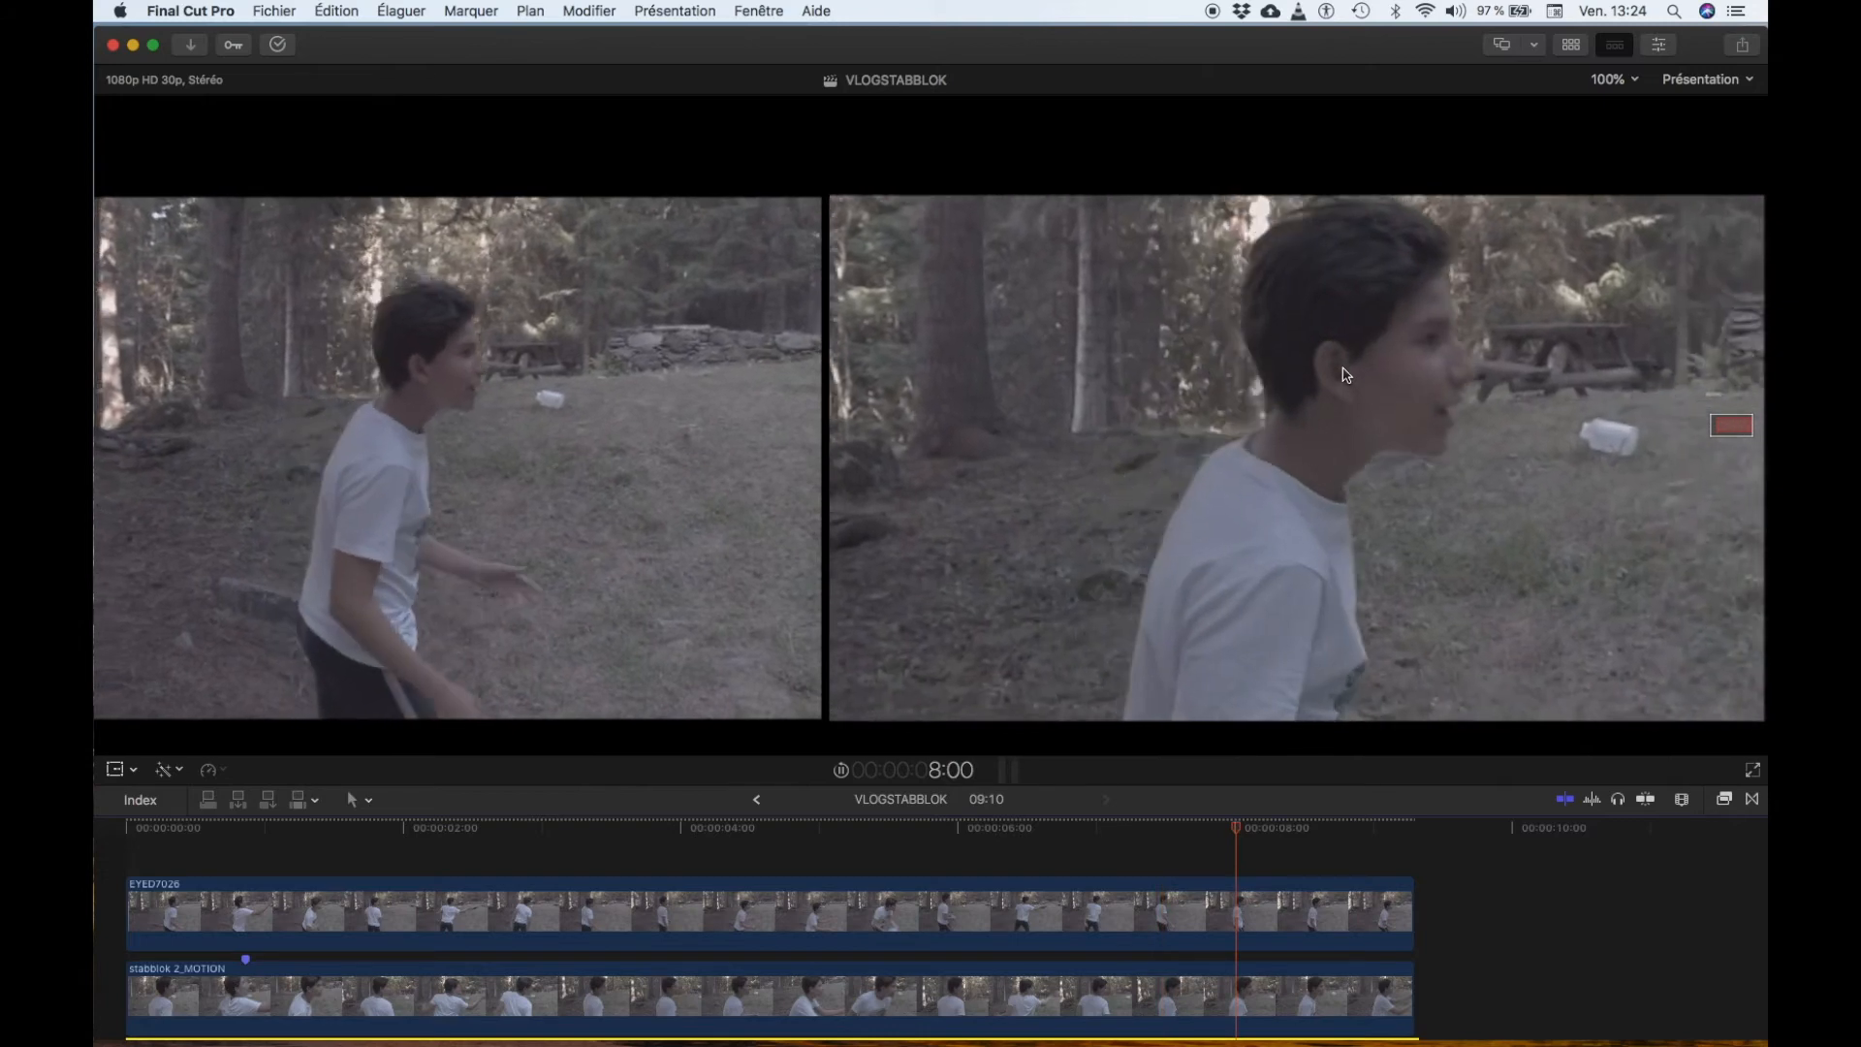
key(Home)
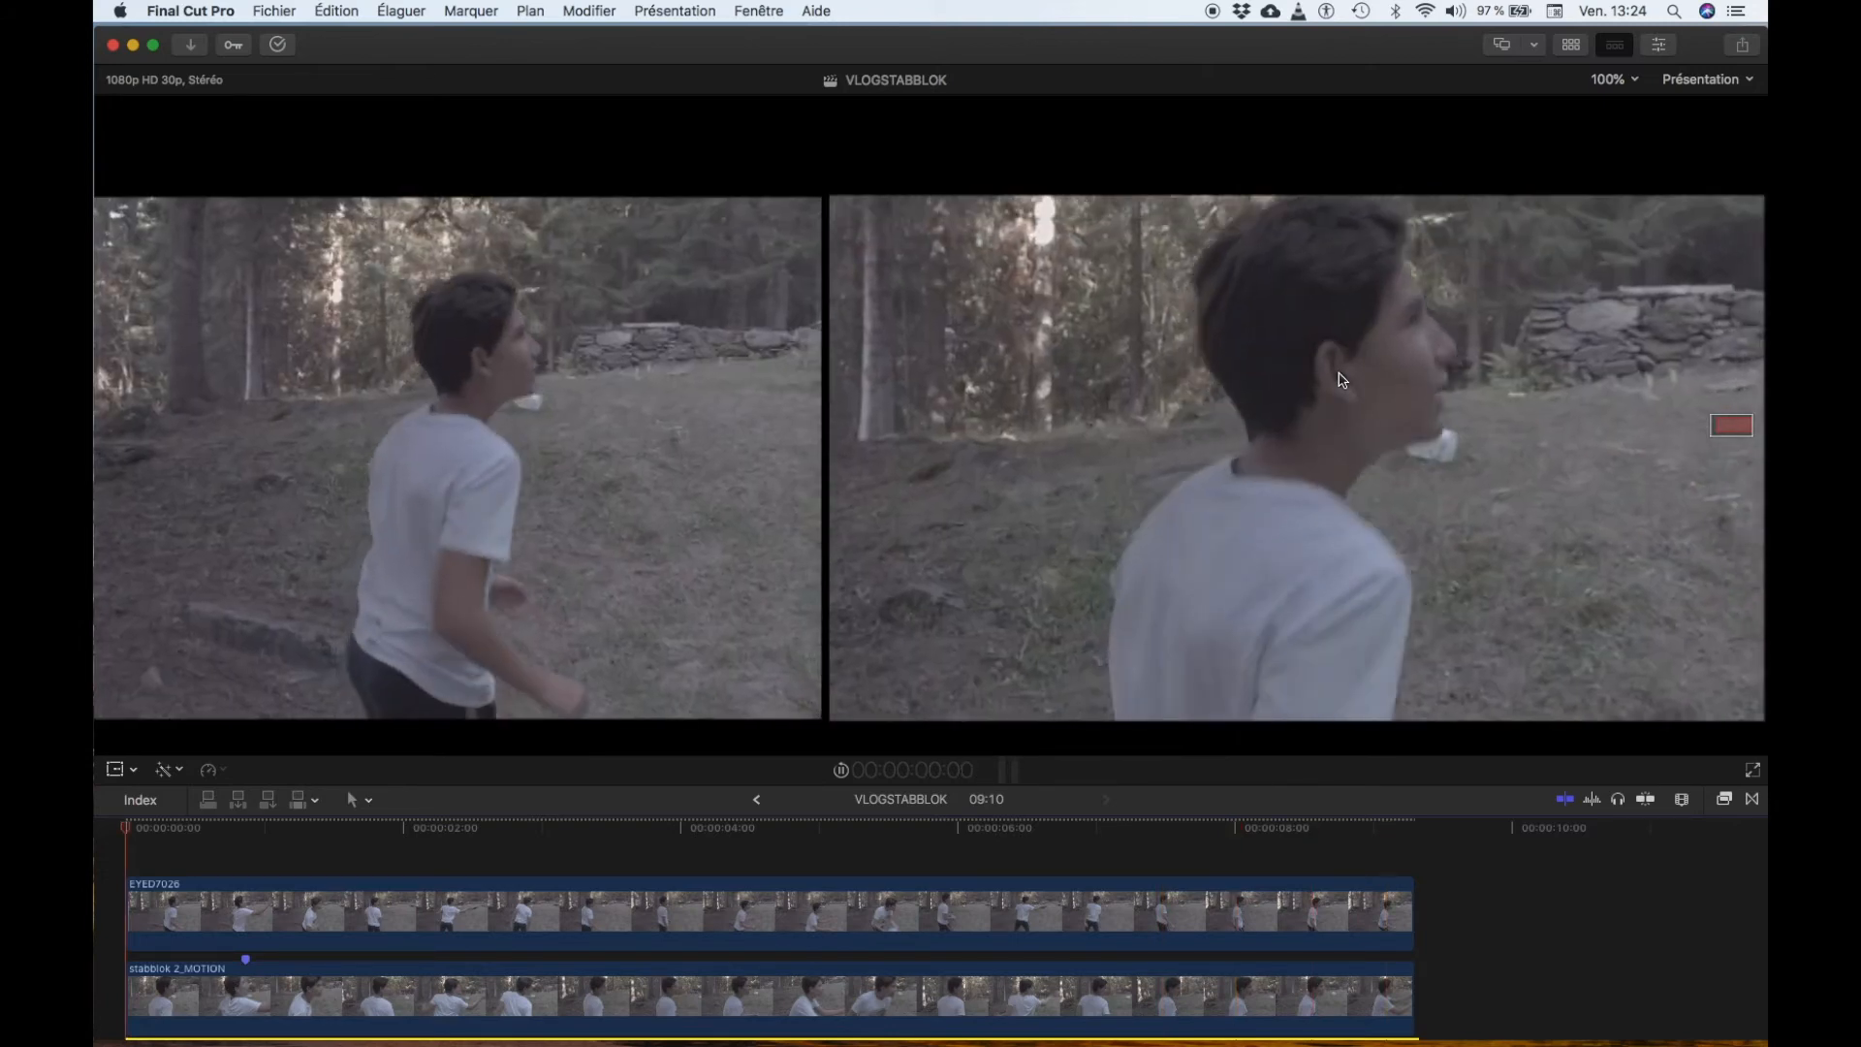
key(space)
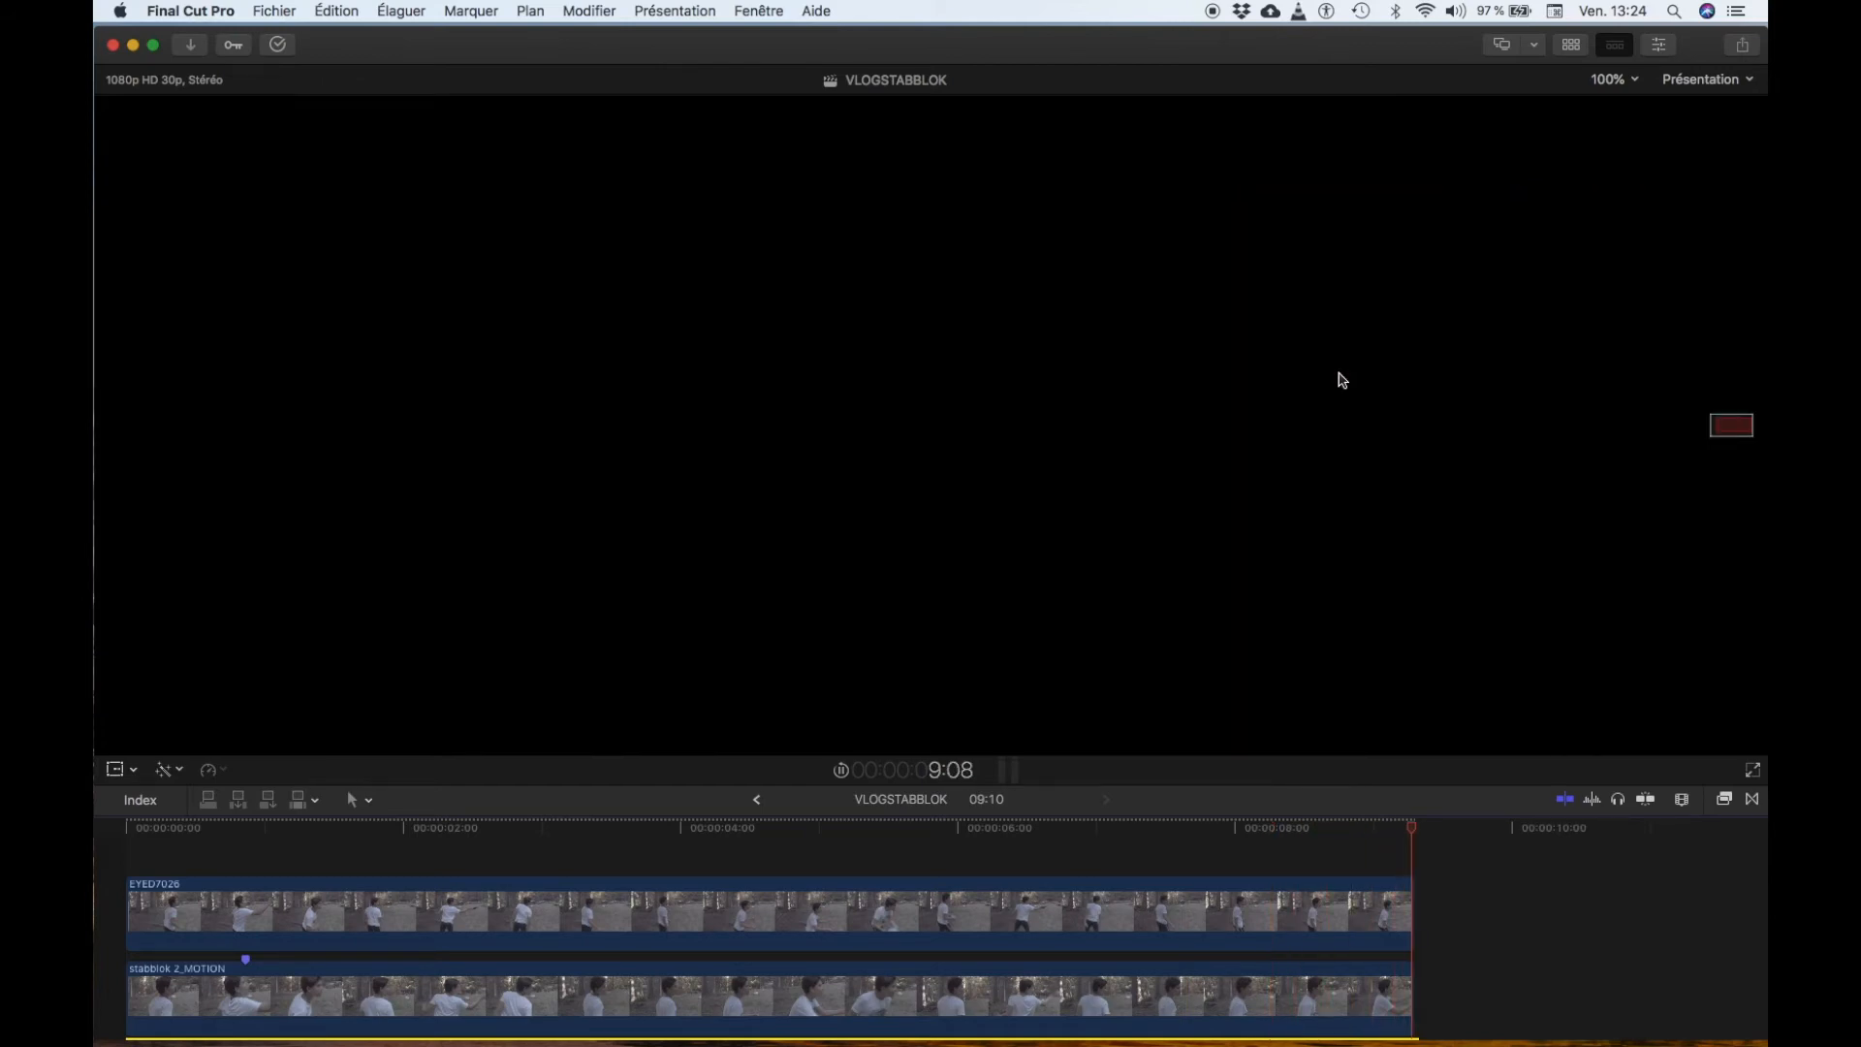
key(space)
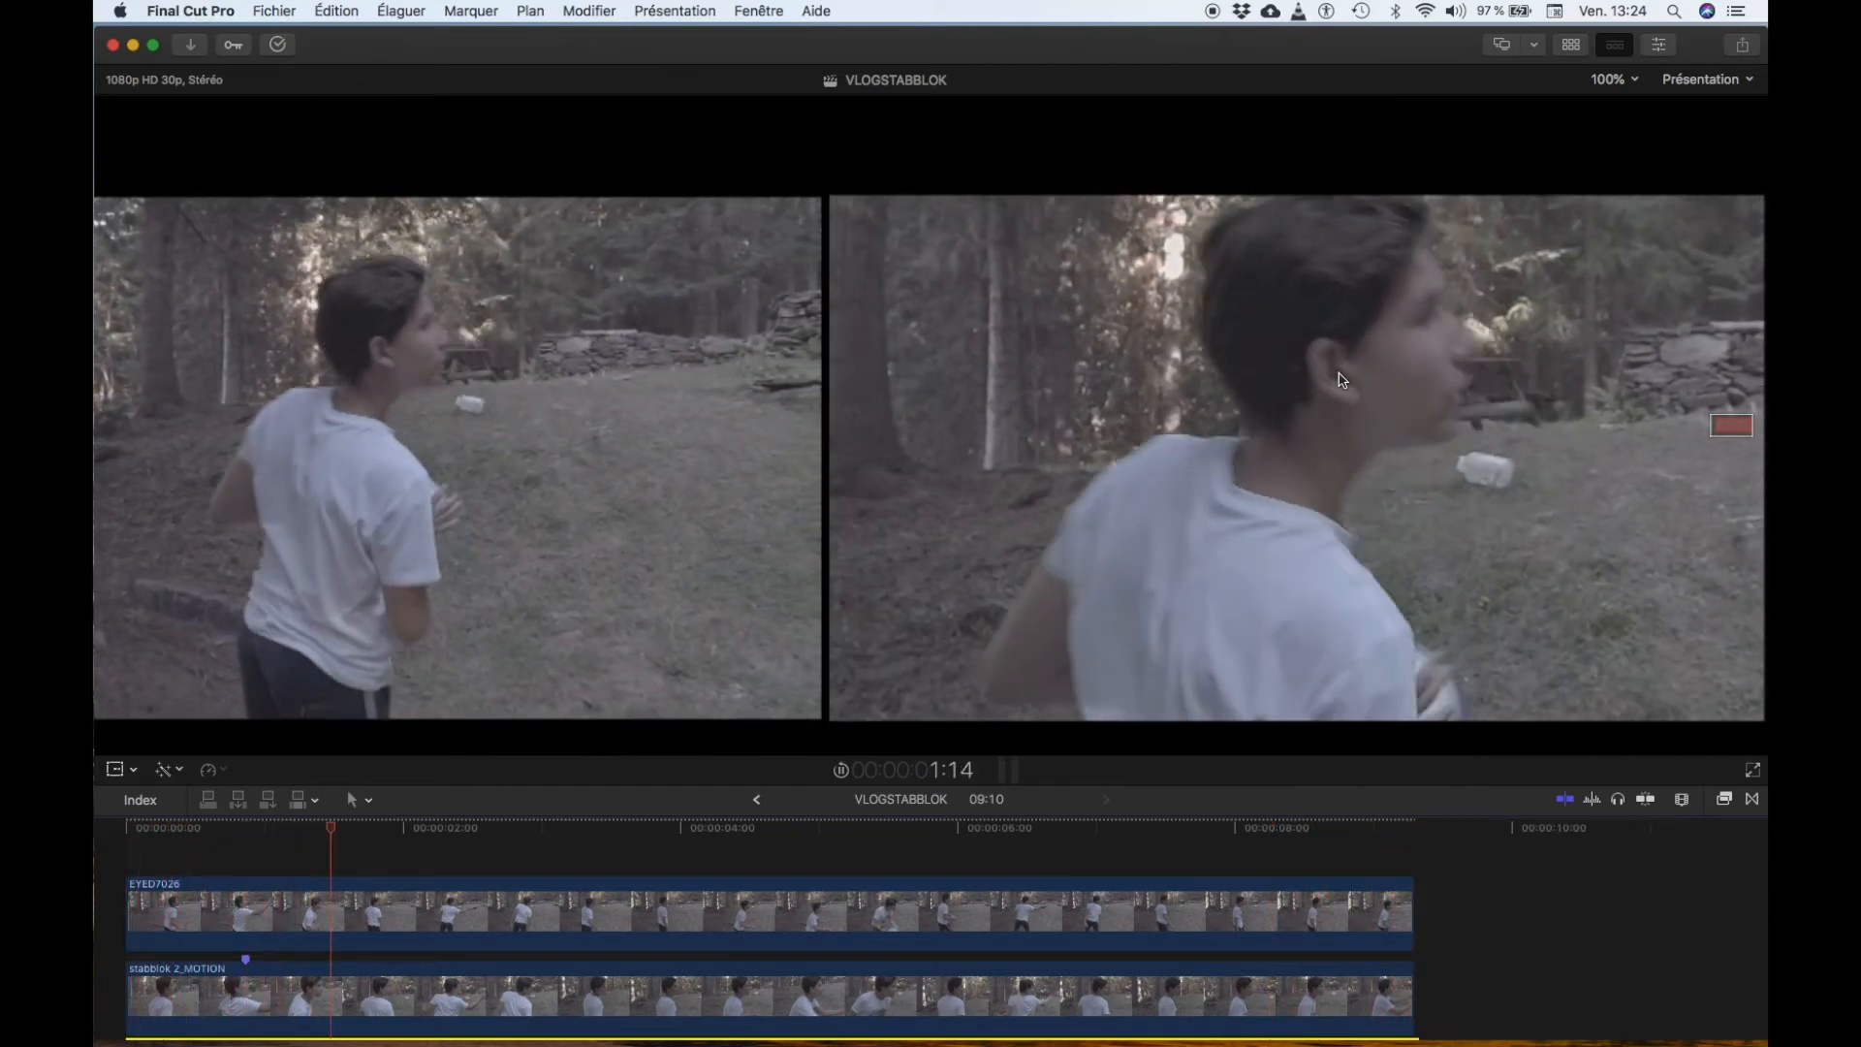